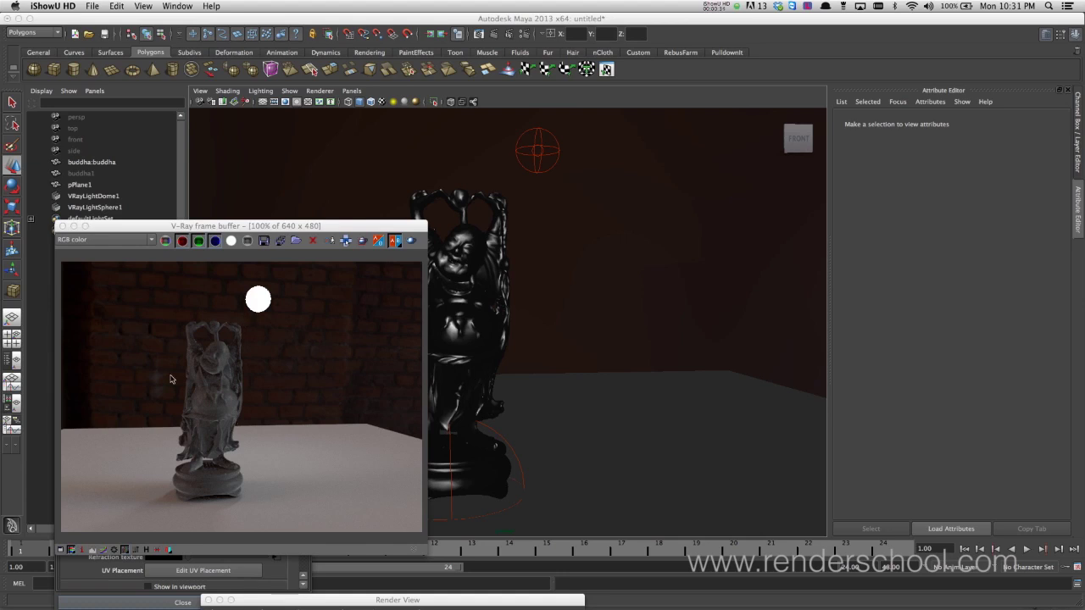
Check the channels available in the V-Ray frame buffer and keep RGB color displayed.
click(136, 241)
click(124, 256)
click(120, 241)
click(121, 251)
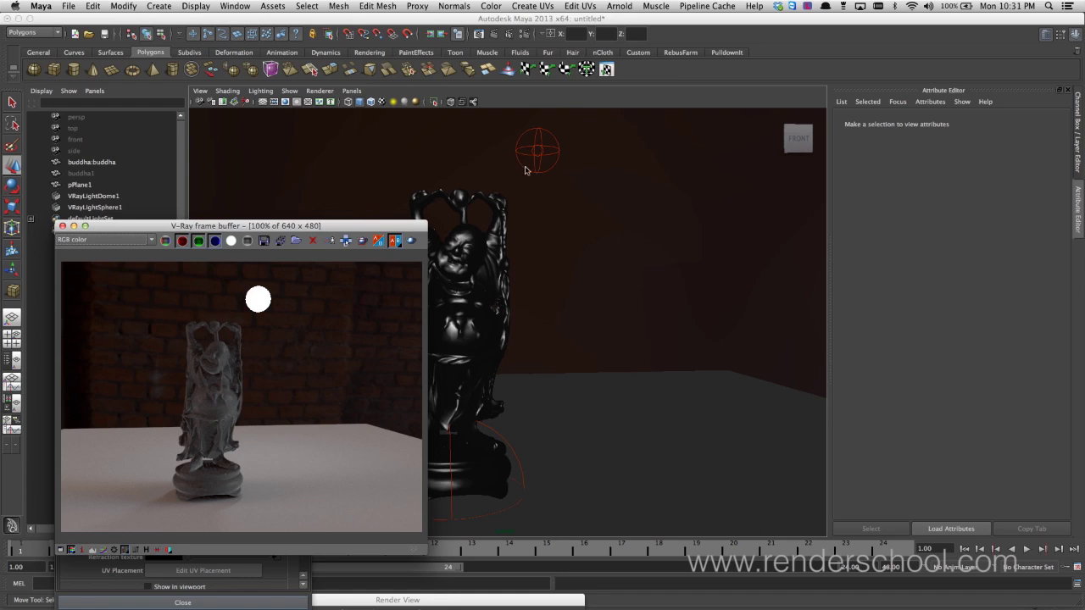
Select the Buddha statue and review the basic and reflection parameters of its V-Ray material.
drag(301, 228, 811, 236)
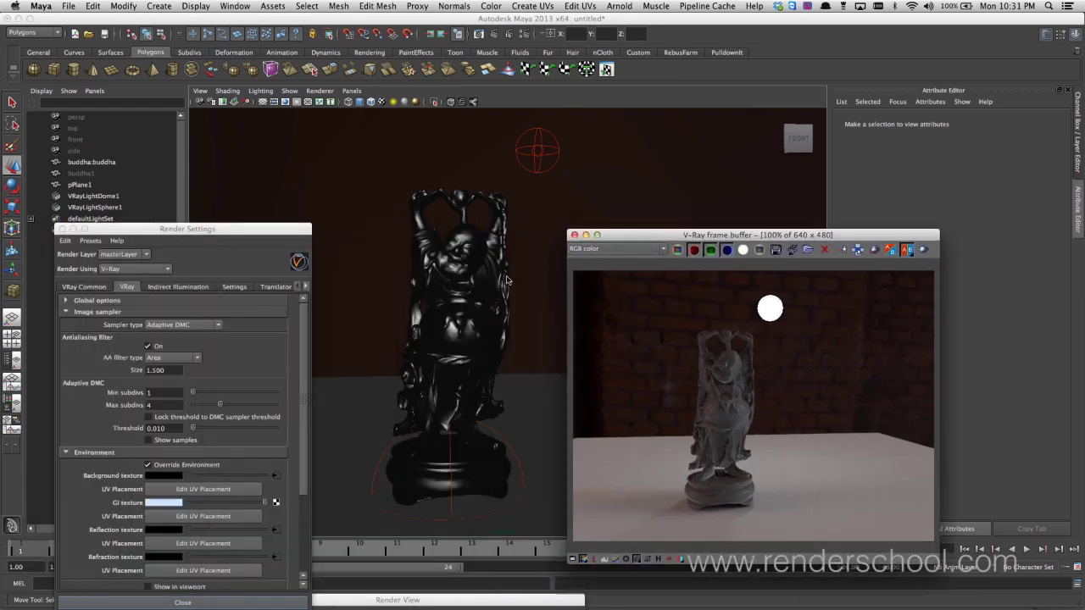
mouse_move(489, 322)
alt+mouse_down()
mouse_move(480, 320)
mouse_move(520, 293)
mouse_move(503, 313)
mouse_move(520, 308)
mouse_move(502, 315)
alt+mouse_up()
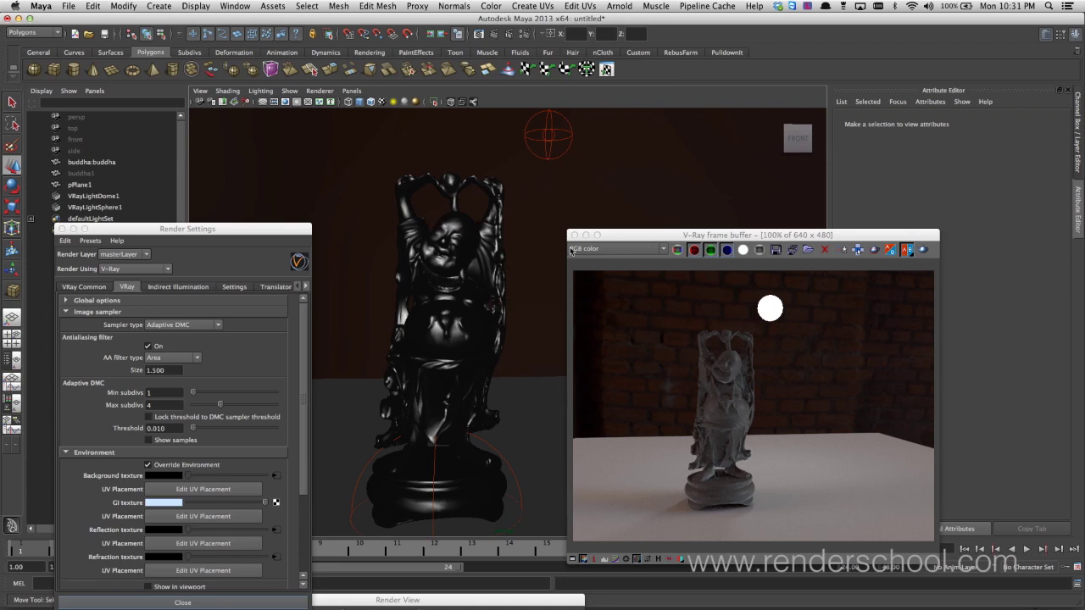
click(451, 328)
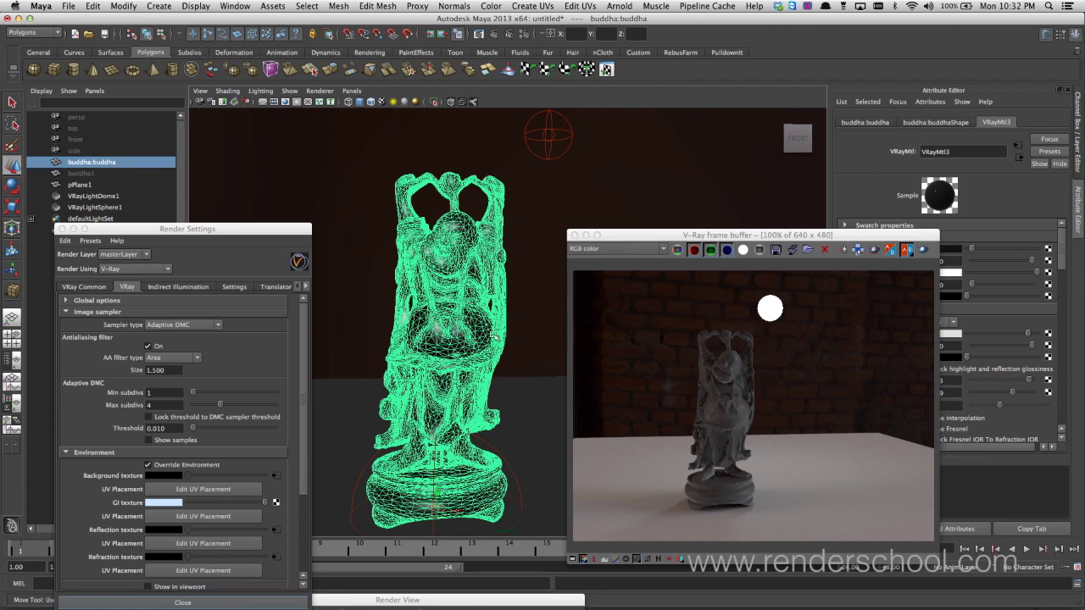
drag(839, 235, 709, 246)
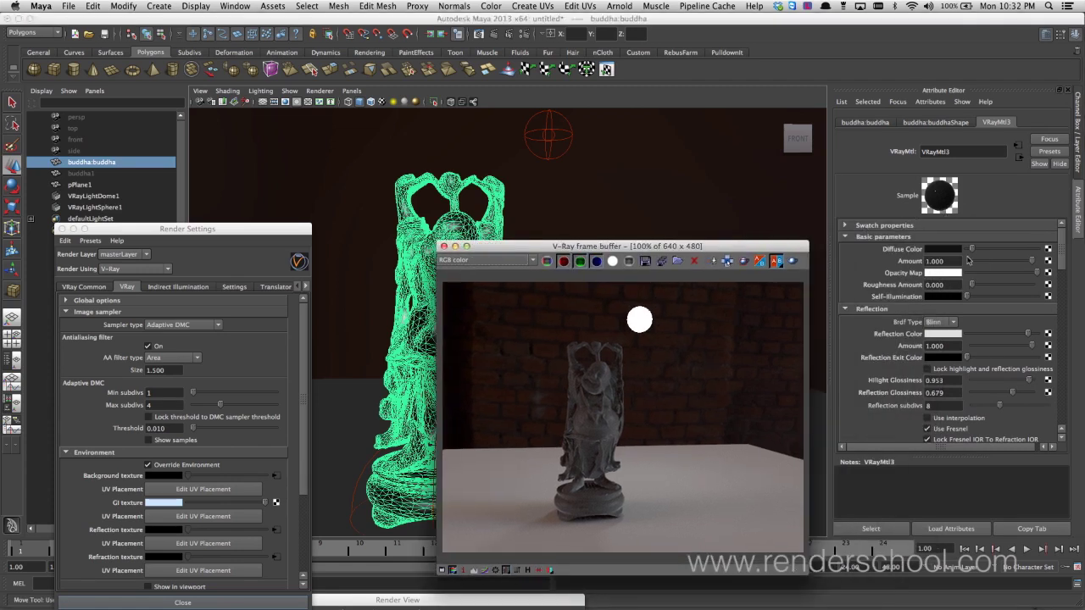
drag(1061, 260, 1061, 273)
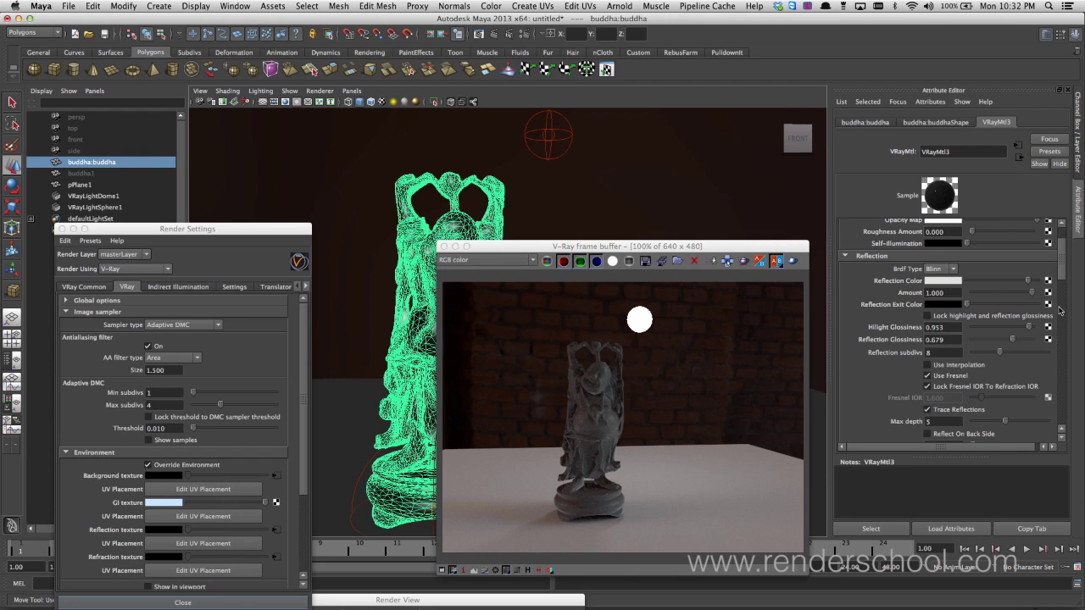
drag(1058, 268, 1061, 285)
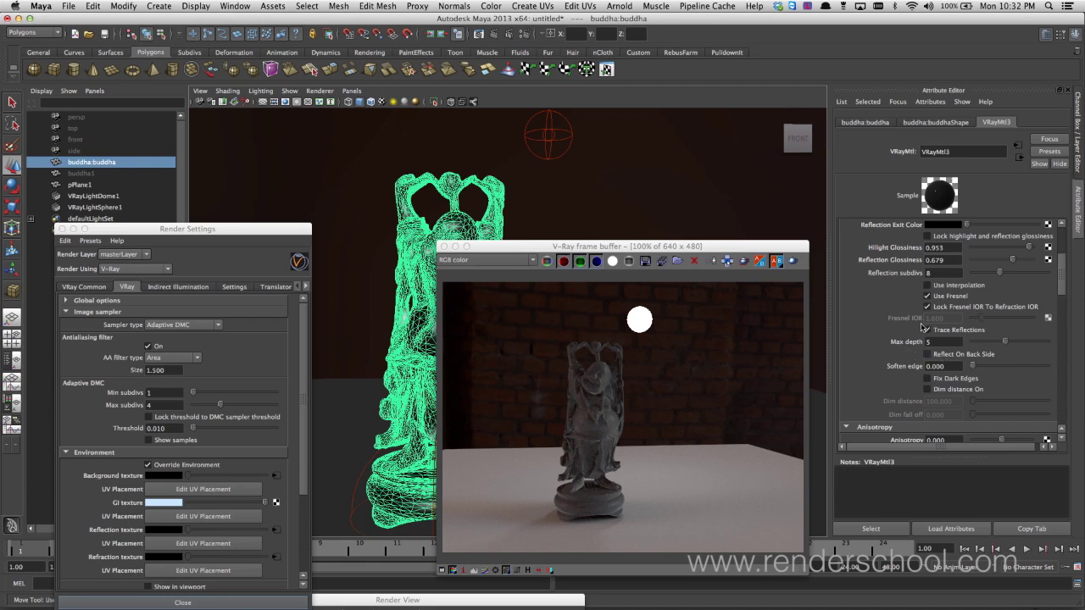
scroll(1055, 294, up, 6)
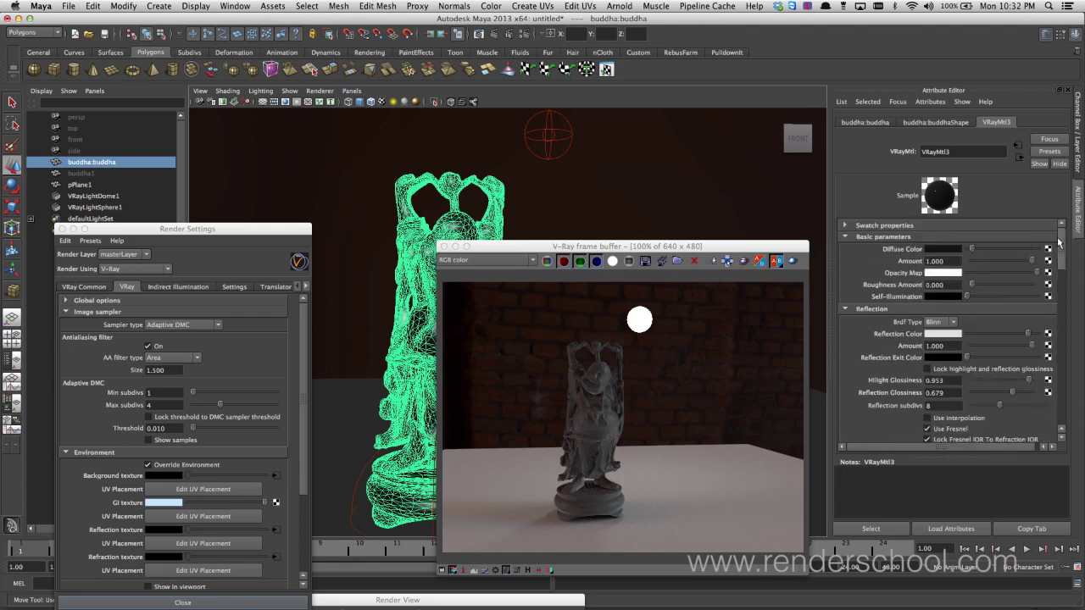
Close the render settings and bring up the attributes of the VRayLightDome1 light.
drag(534, 246, 669, 286)
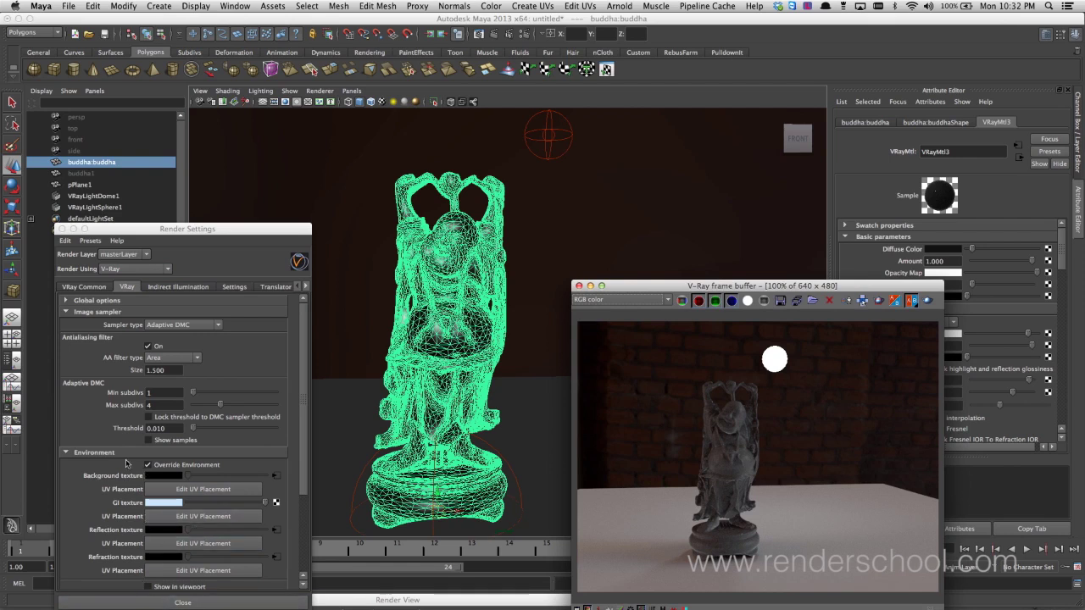
click(89, 453)
click(63, 229)
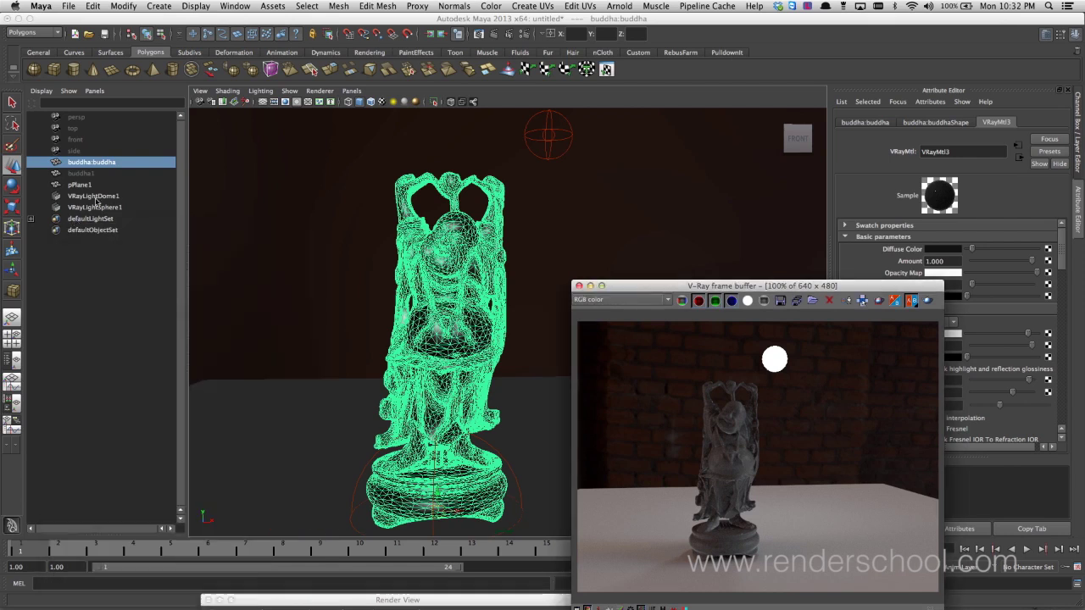
click(108, 200)
drag(691, 286, 491, 317)
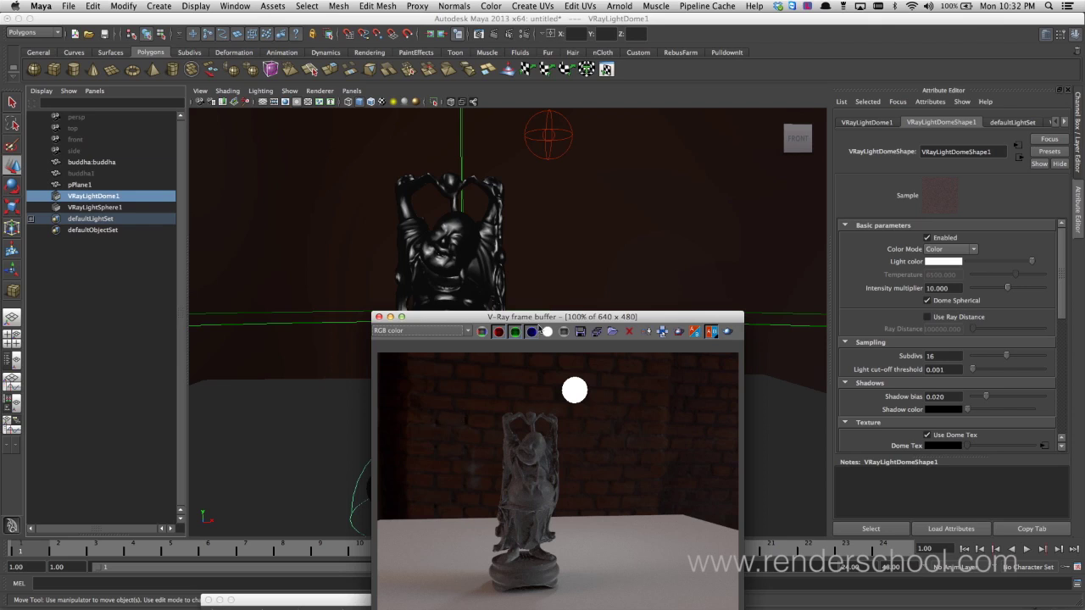
drag(530, 319, 680, 207)
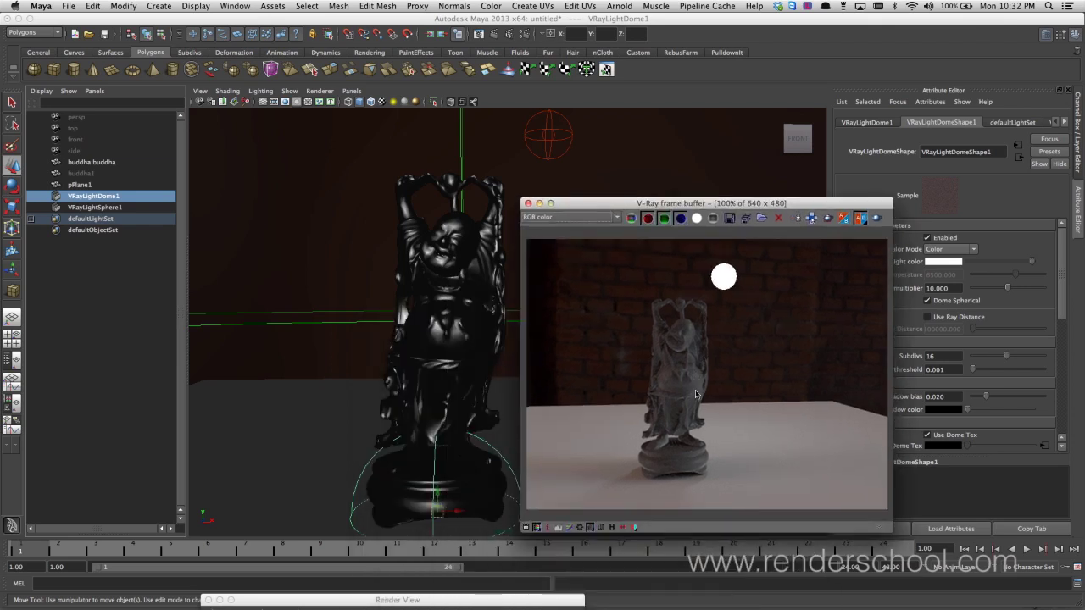
Render the Buddha statue from its side to examine it against the bright part of the dome environment.
alt+drag(339, 365, 380, 329)
alt+middle_drag(380, 330, 359, 353)
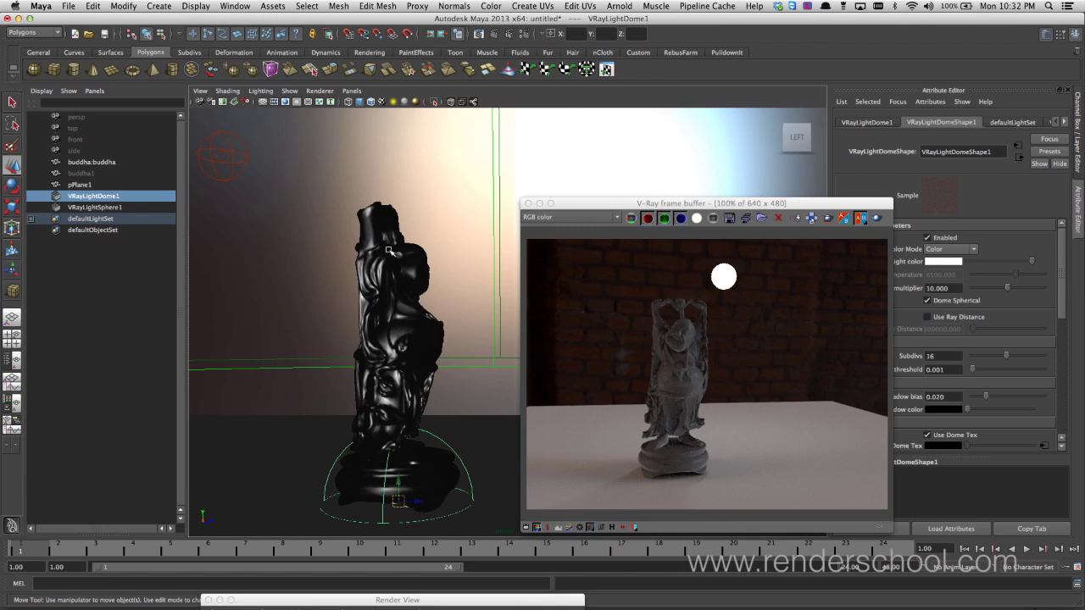
click(874, 224)
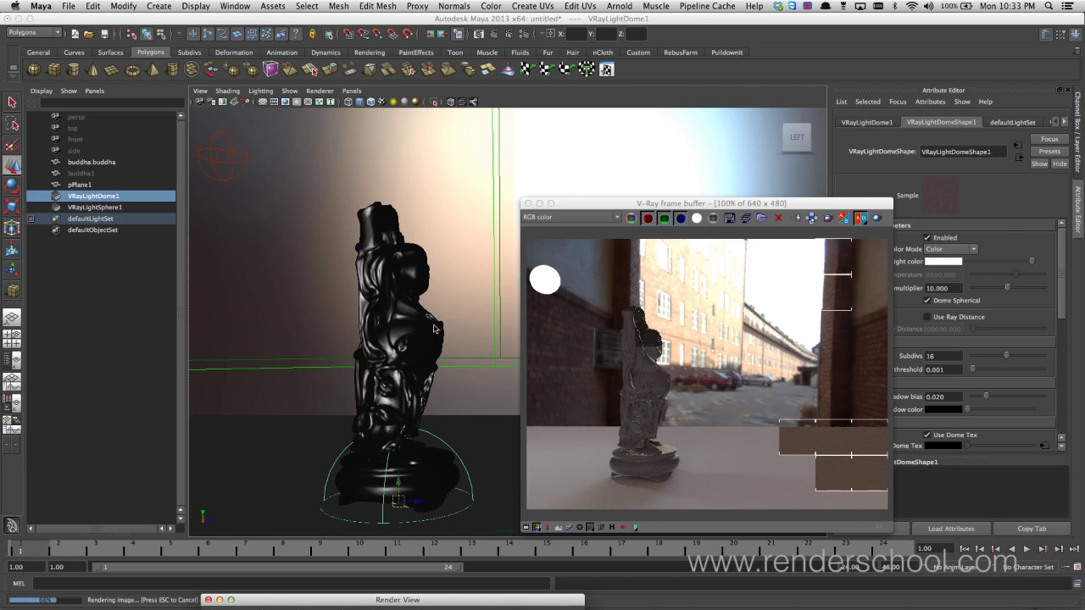
Return to the front view of the Buddha statue and render it again.
drag(642, 206, 665, 194)
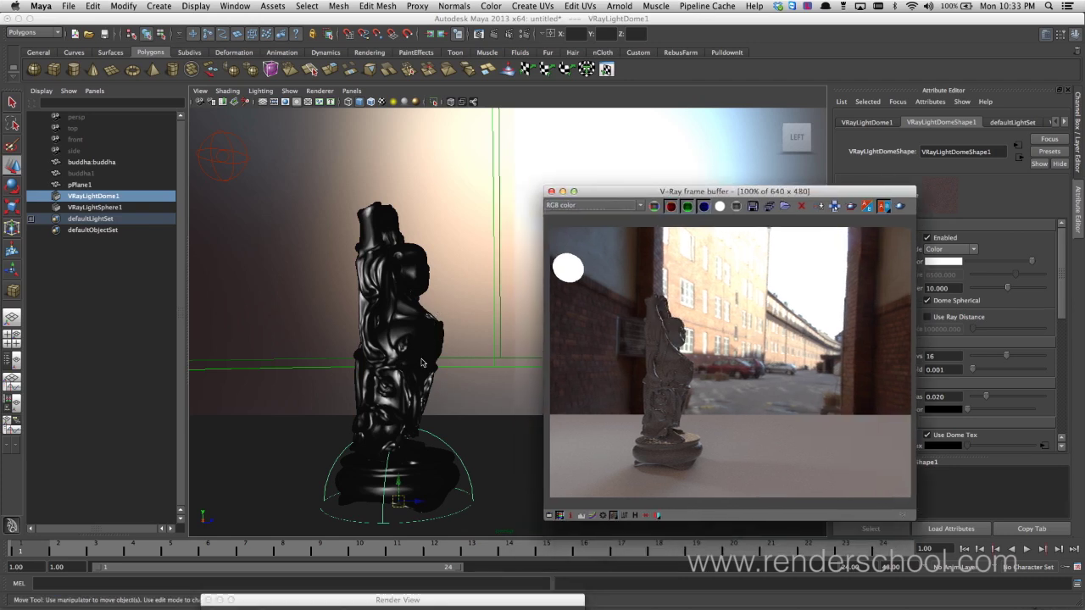
alt+drag(439, 353, 483, 292)
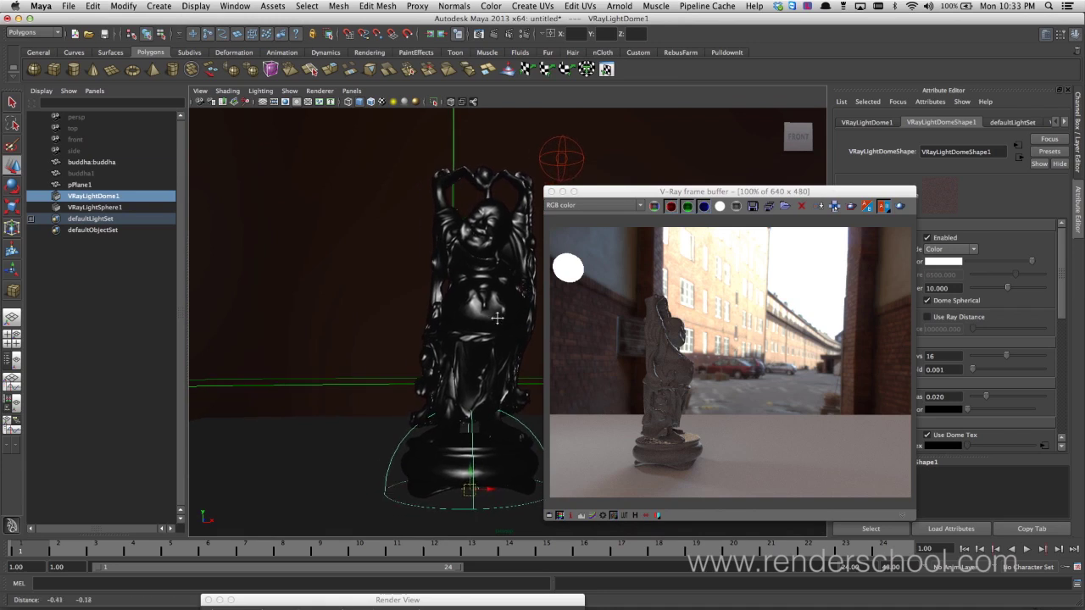
click(901, 207)
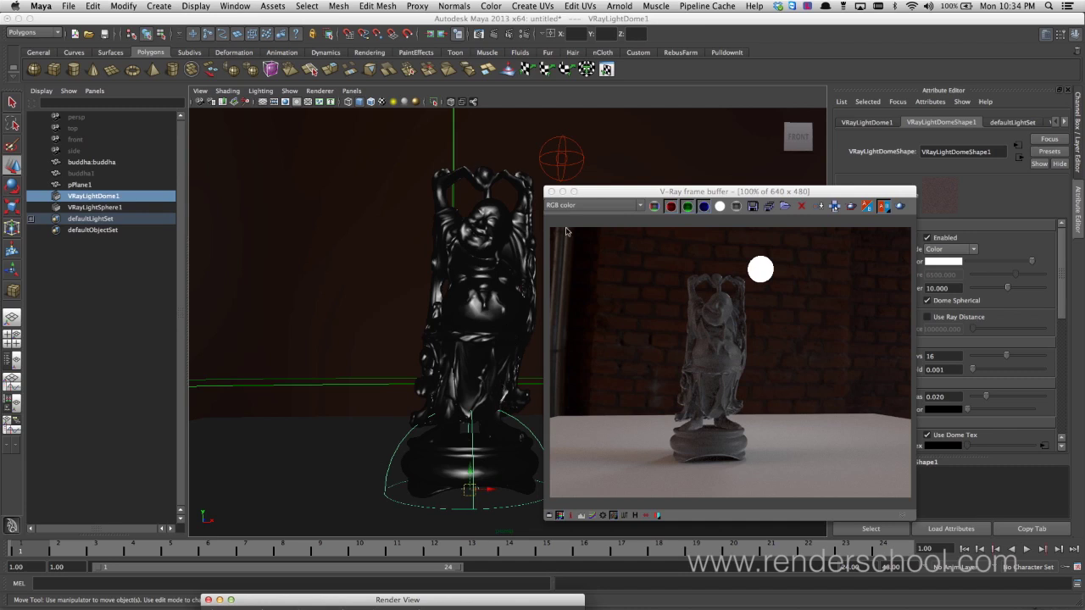
Open the render settings at the list of available render elements, with the frame buffer moved clear of the statue.
drag(688, 191, 787, 187)
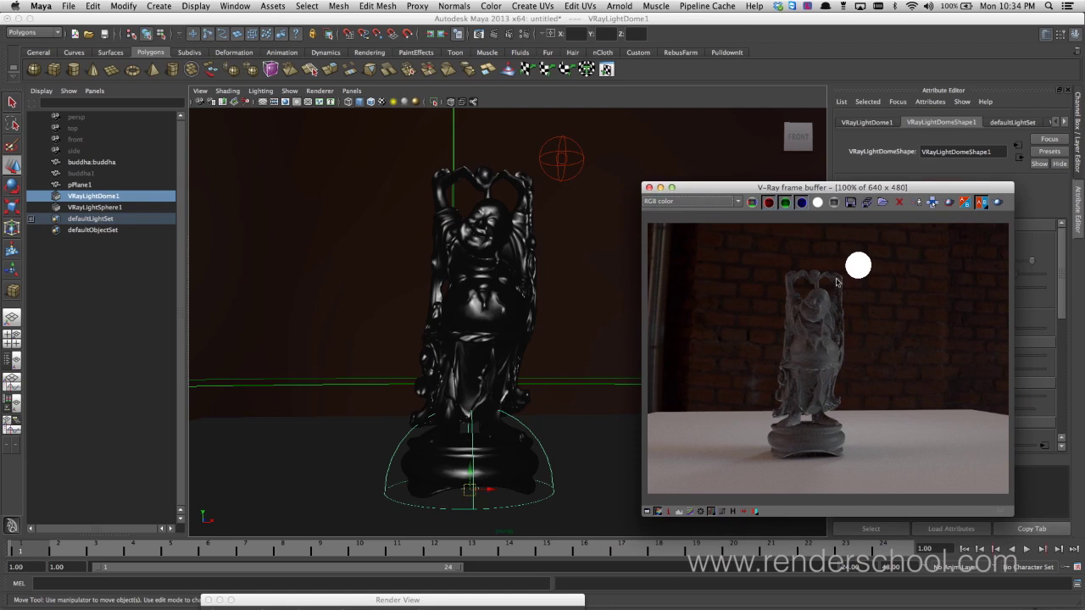
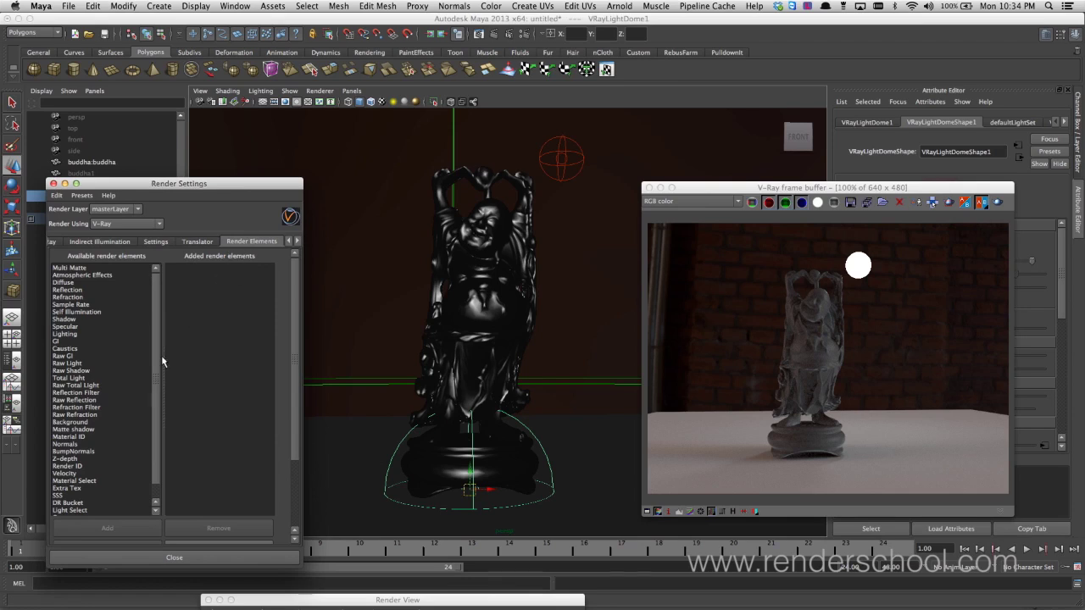
drag(212, 182, 224, 125)
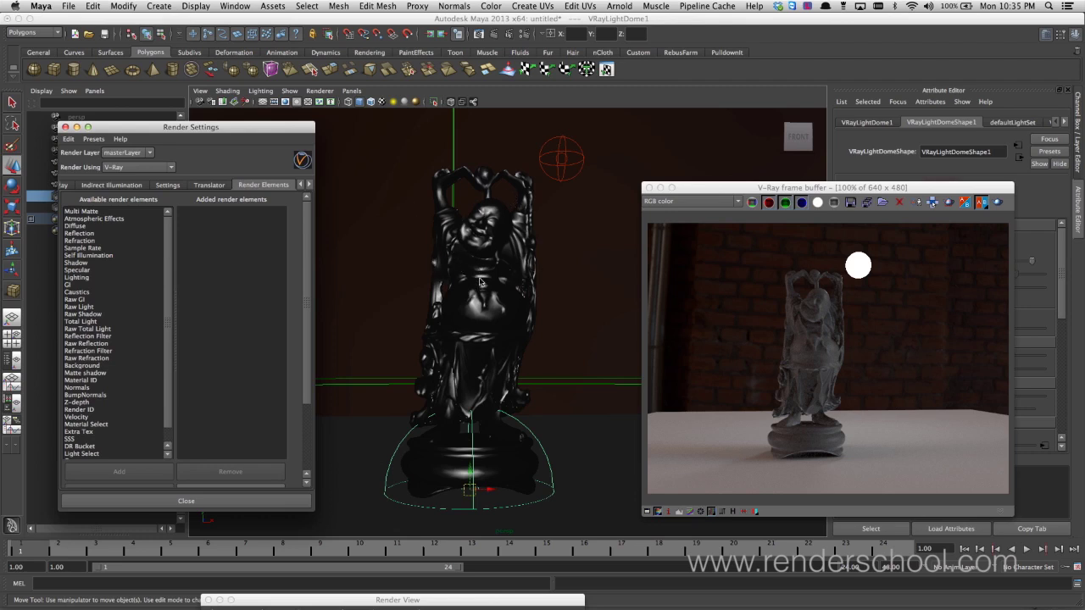
Inspect the Render Stats visibility and shadow options of the Buddha's shape, and clear the selection.
click(485, 218)
drag(742, 188, 421, 243)
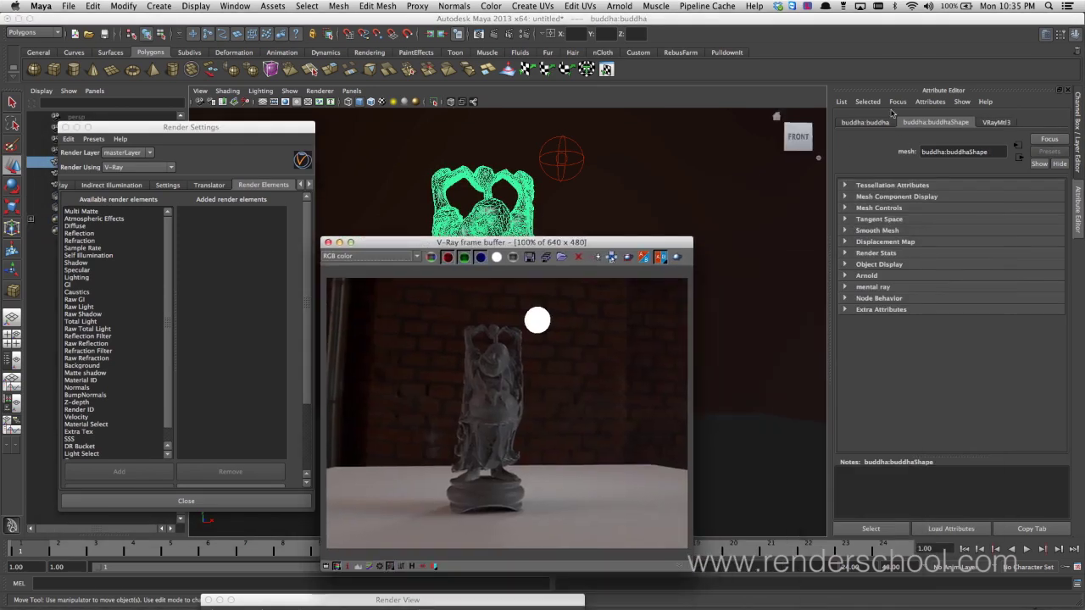
click(895, 253)
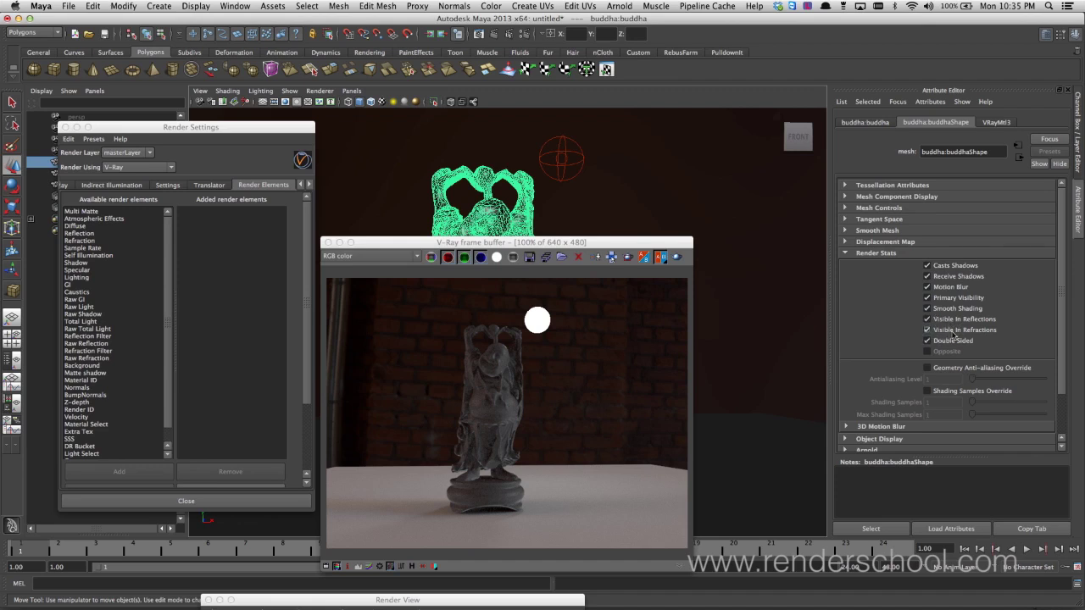
drag(524, 242, 735, 191)
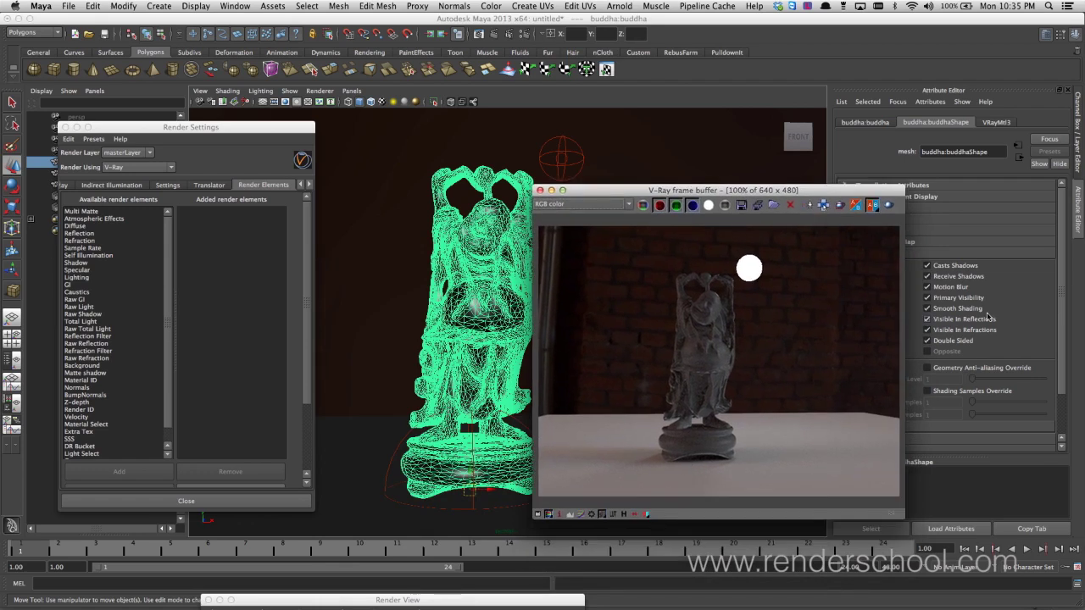
click(403, 202)
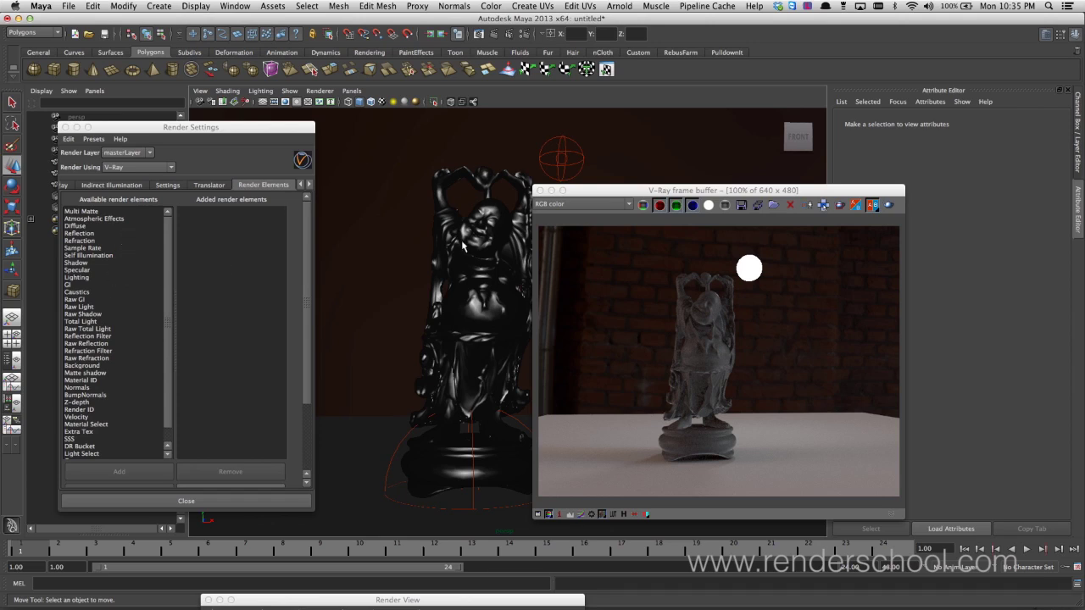
Add the Reflection, Refraction, Self Illumination, Specular, Lighting, GI, Shadow and Diffuse render elements.
double_click(85, 233)
double_click(91, 241)
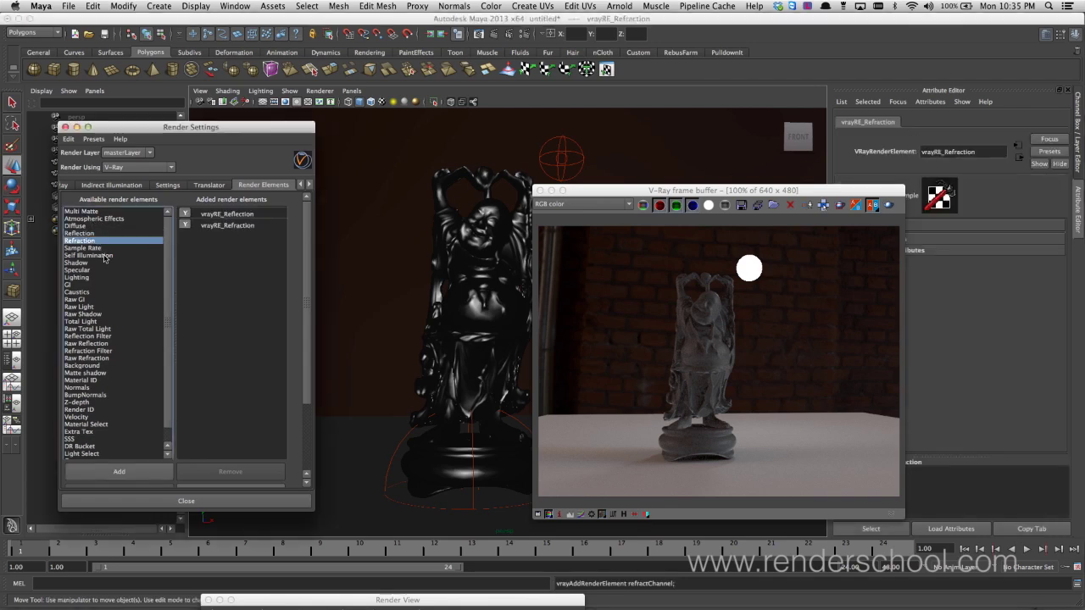
double_click(103, 256)
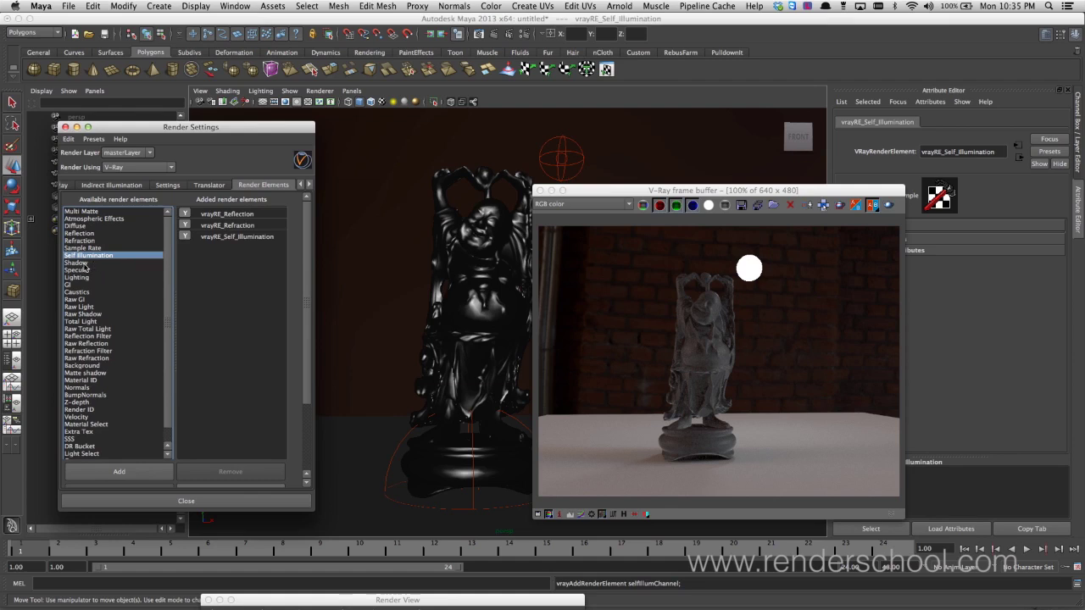
double_click(89, 270)
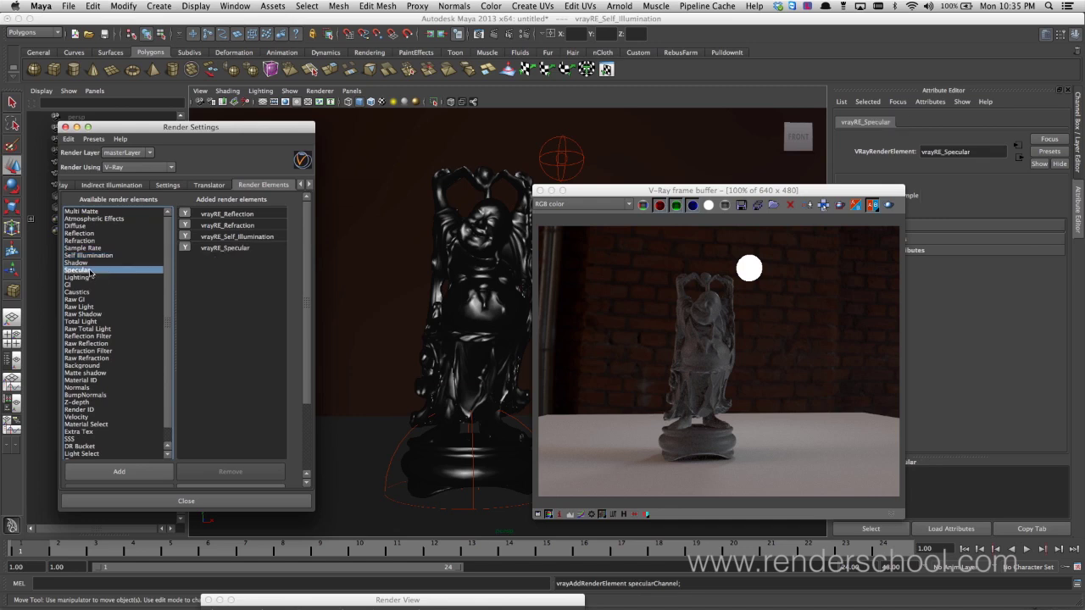
double_click(93, 278)
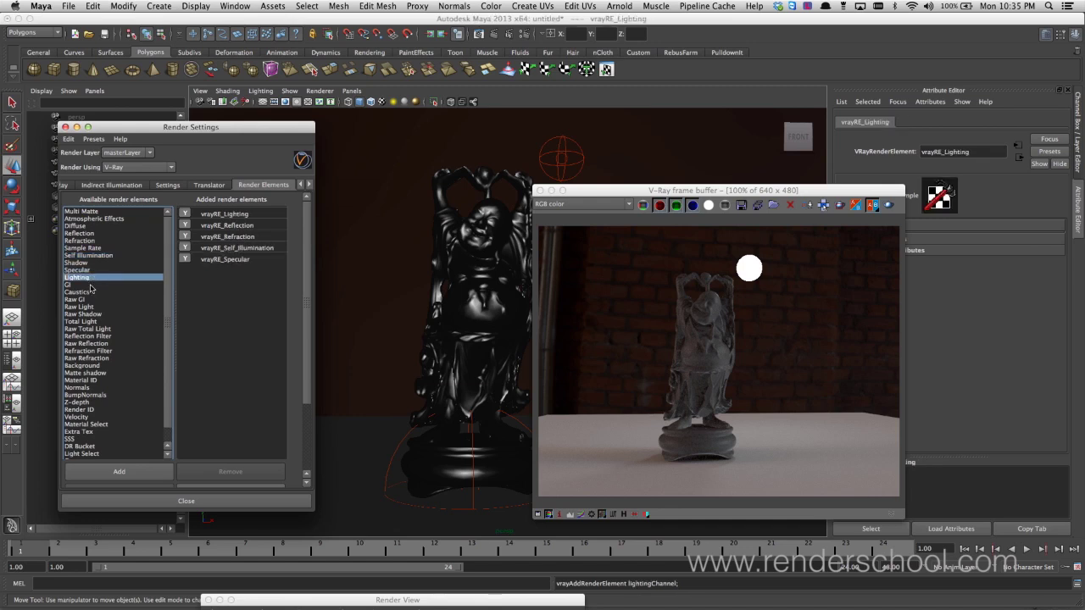
double_click(92, 285)
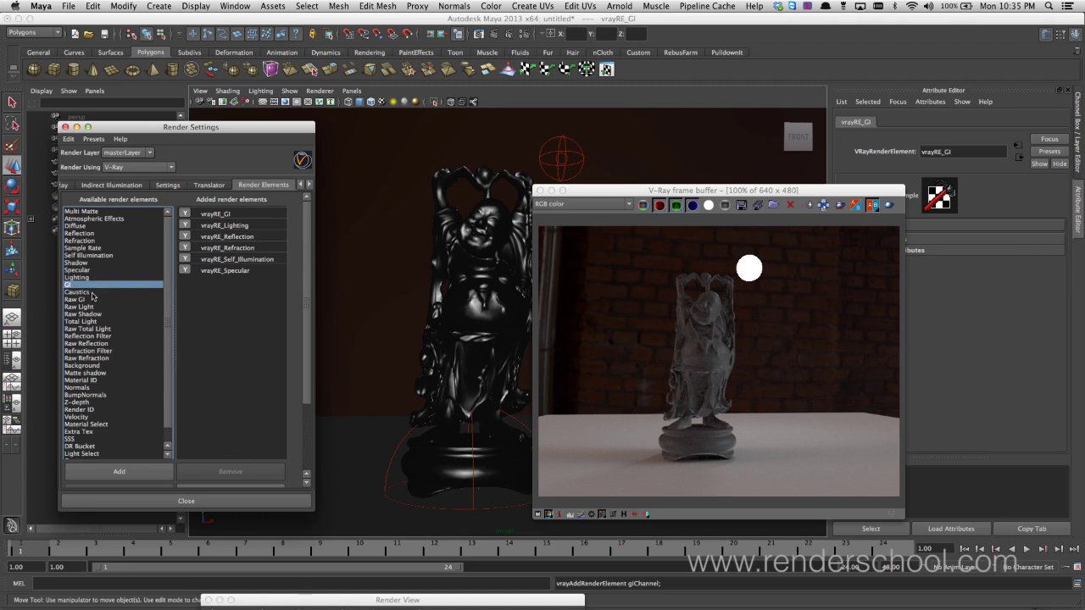
double_click(89, 263)
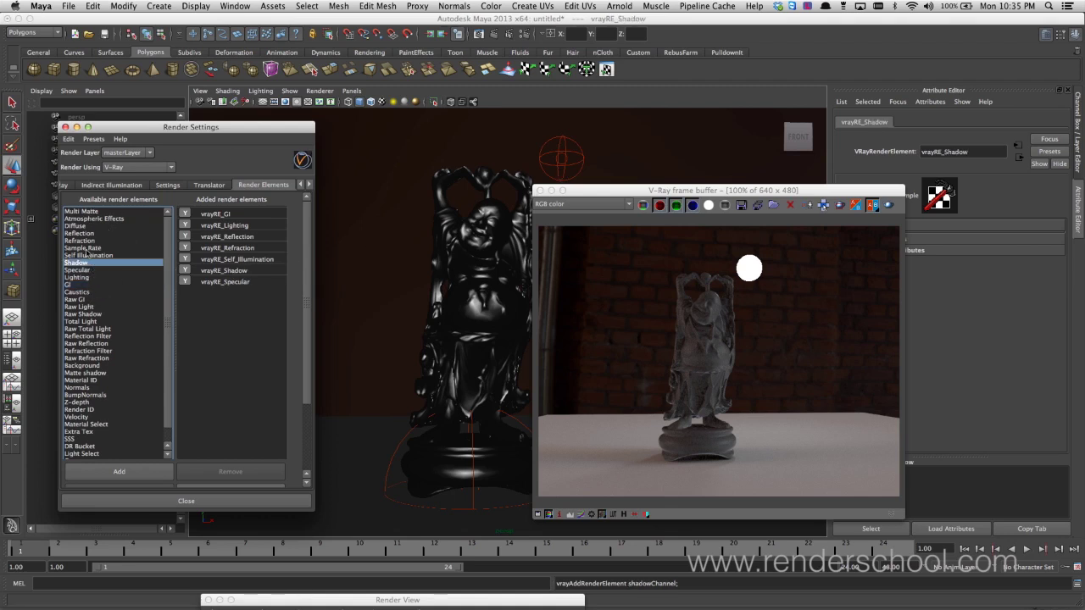
double_click(81, 226)
Render the front view of the Buddha statue with the added render elements.
drag(652, 191, 204, 185)
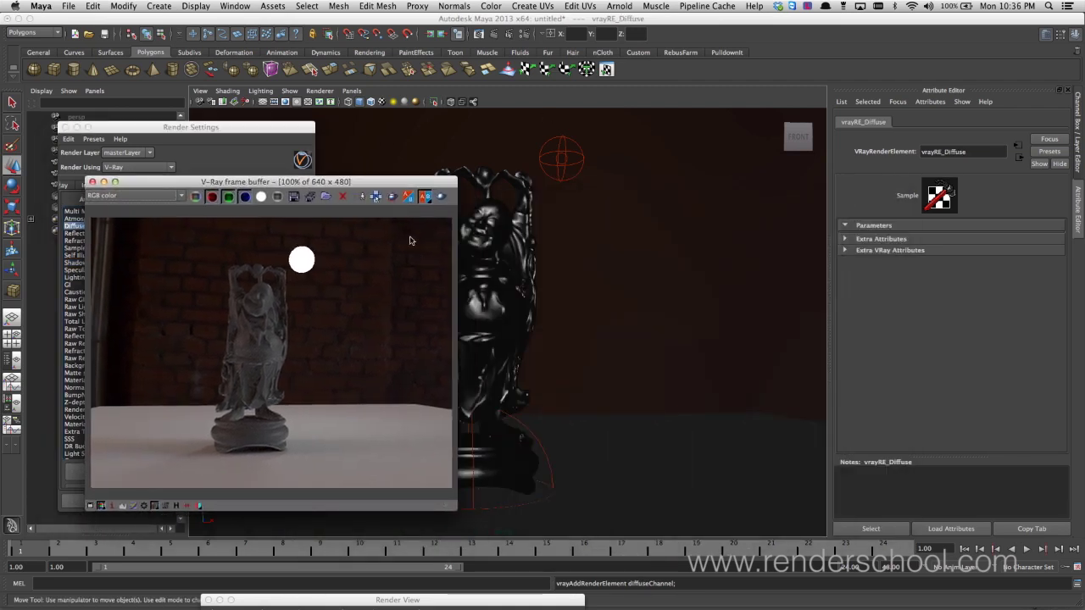
drag(347, 184, 433, 174)
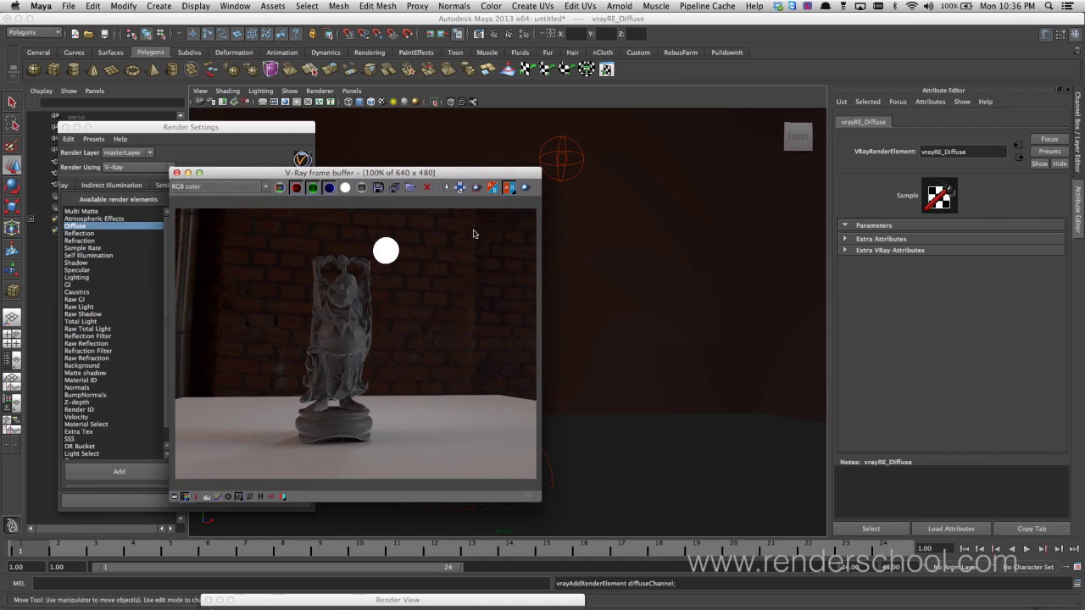
click(525, 190)
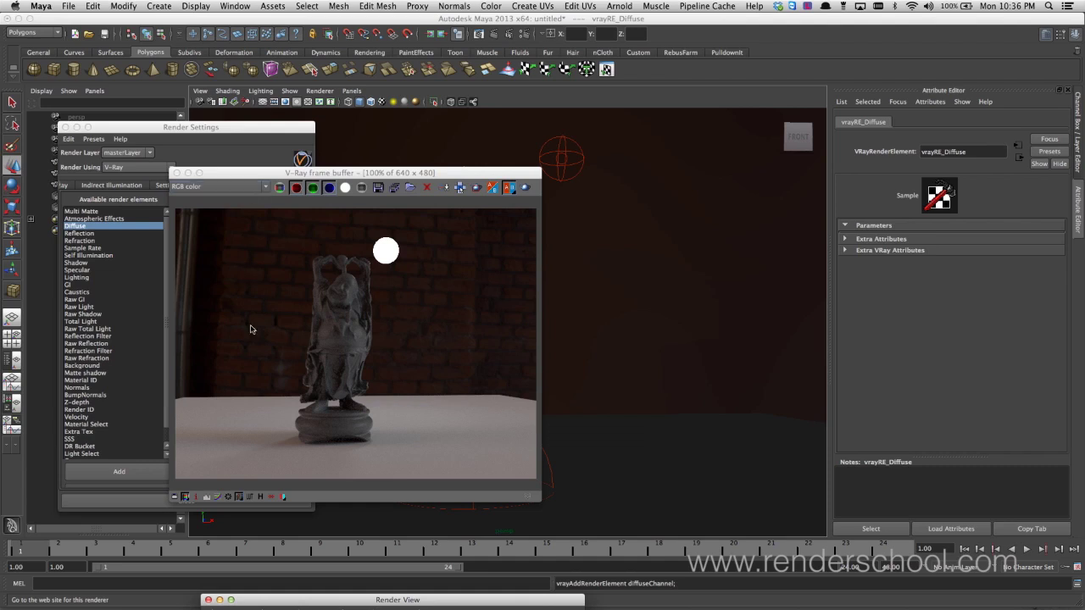
Examine the reflect, Alpha, refract, selfIllum and specular passes of the finished render in the frame buffer.
drag(265, 176, 297, 158)
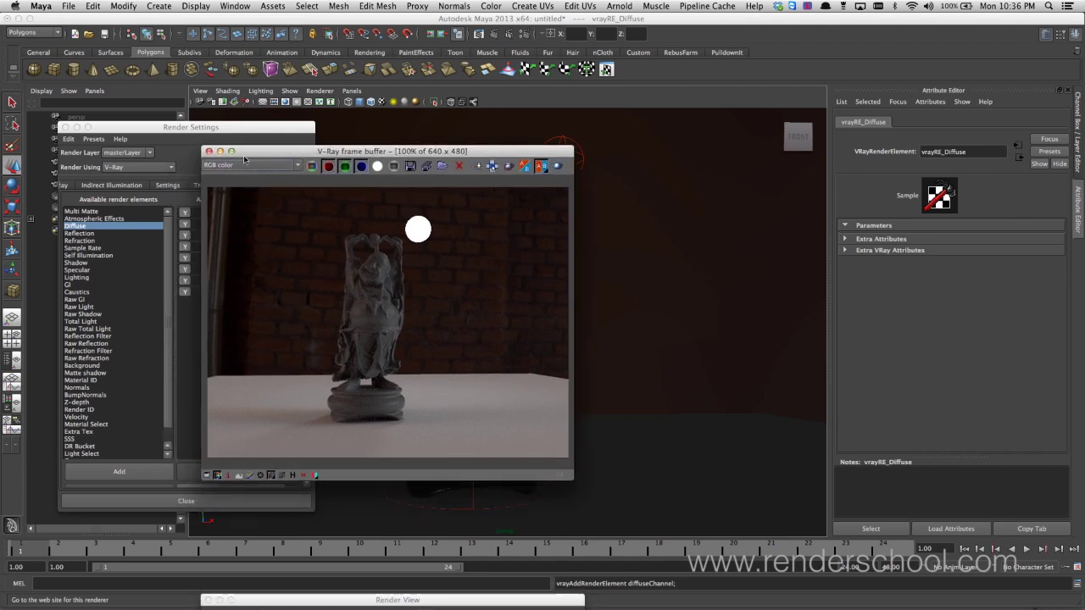
click(288, 167)
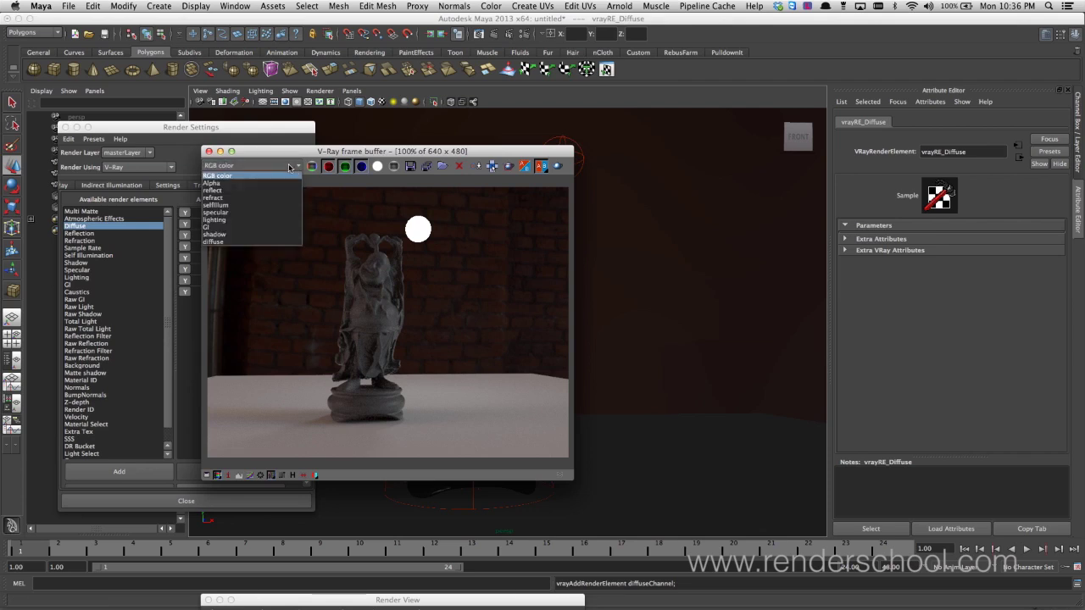
click(241, 190)
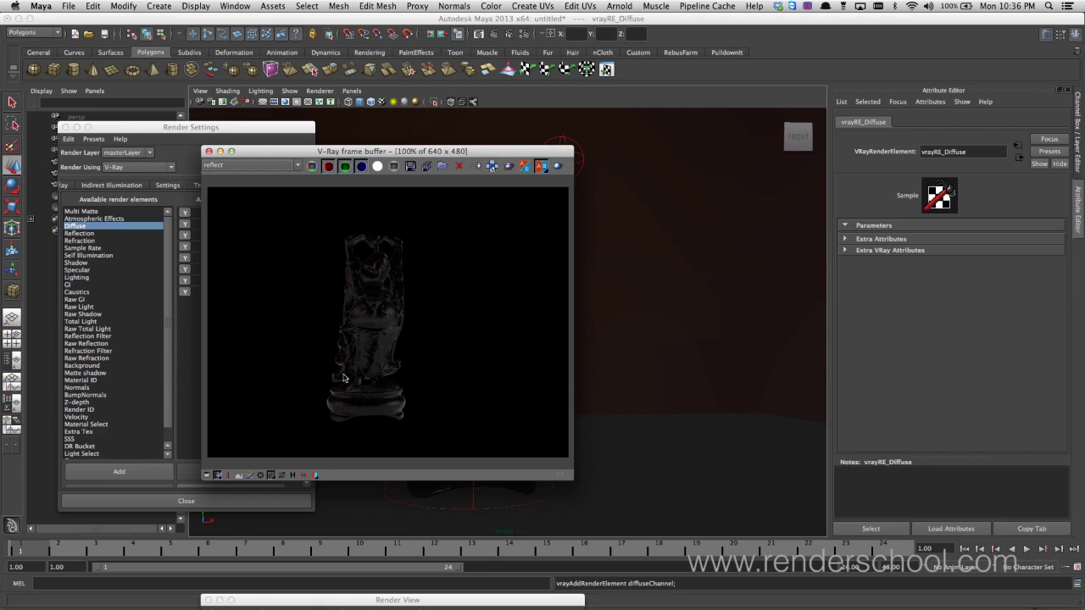
key(Up)
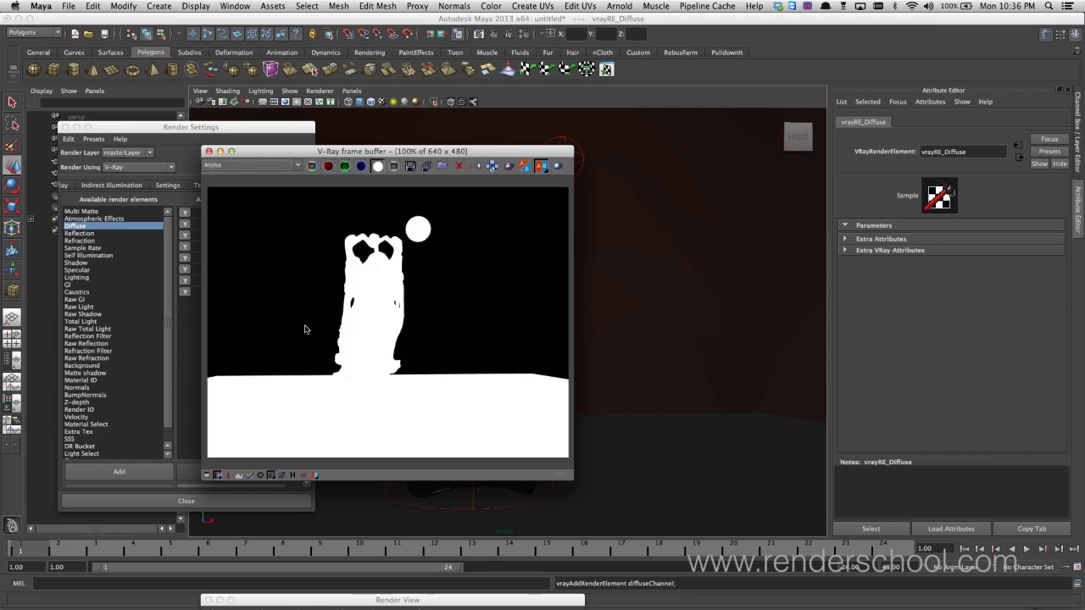
key(Up)
key(Down)
key(Down)
key(Down)
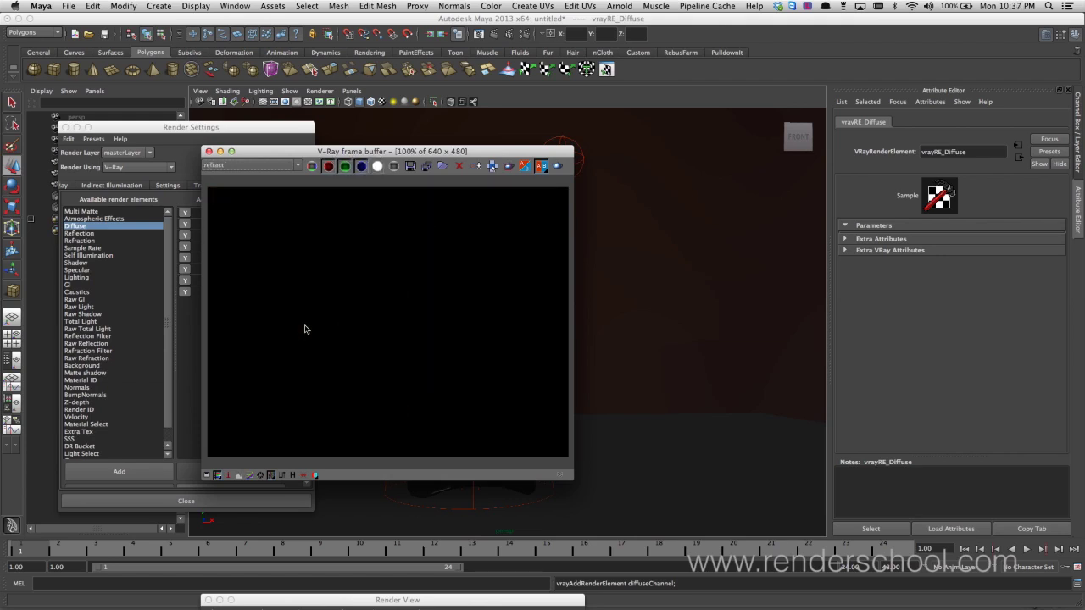
key(Down)
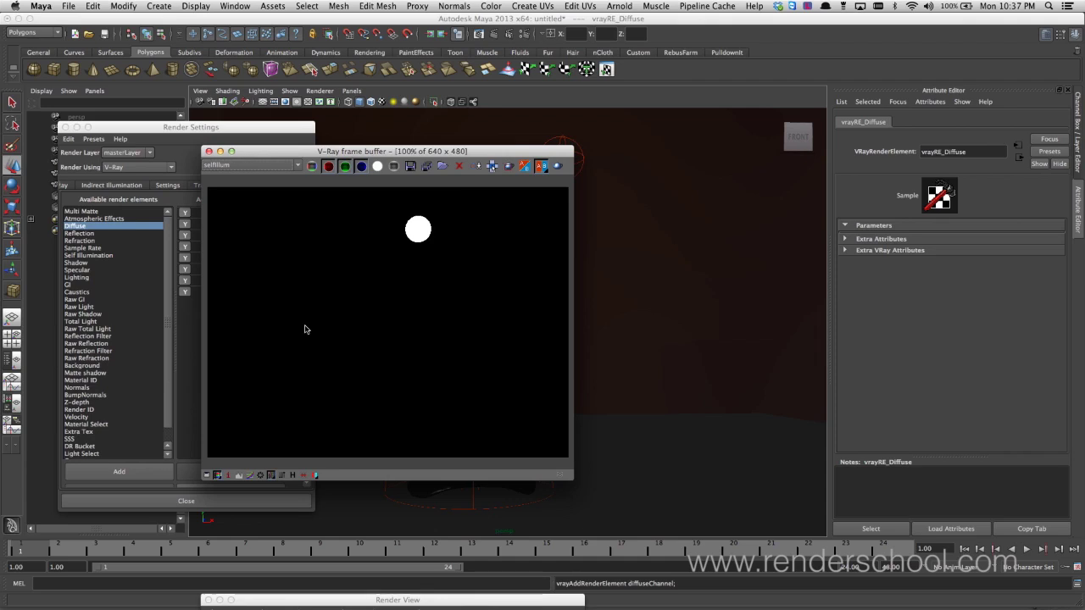
key(Down)
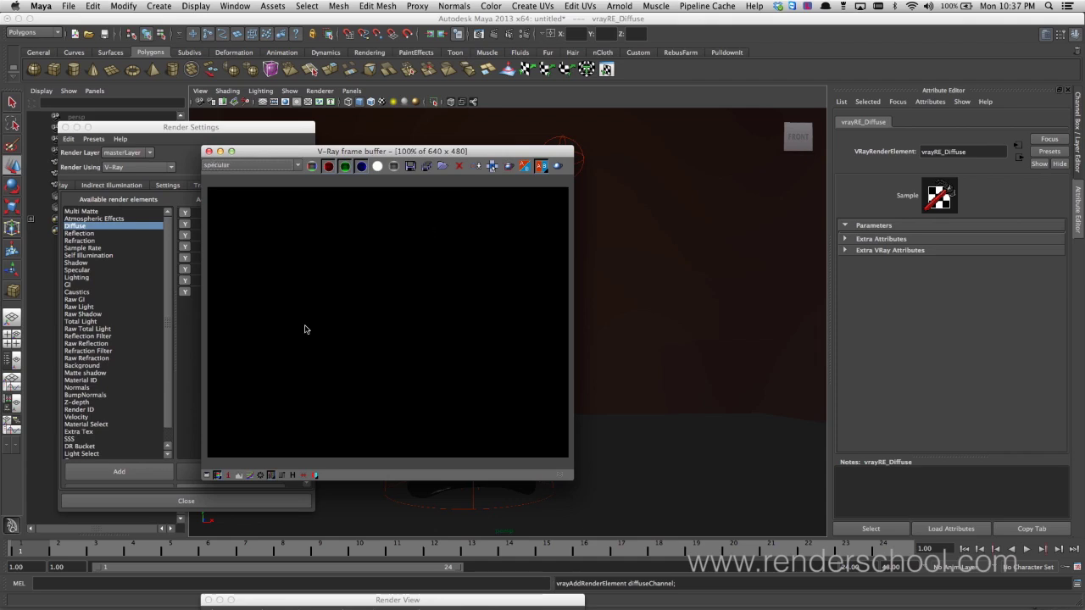
Examine the lighting, GI and shadow passes, comparing the shading of the statue and the shadows on the floor.
drag(406, 157, 433, 169)
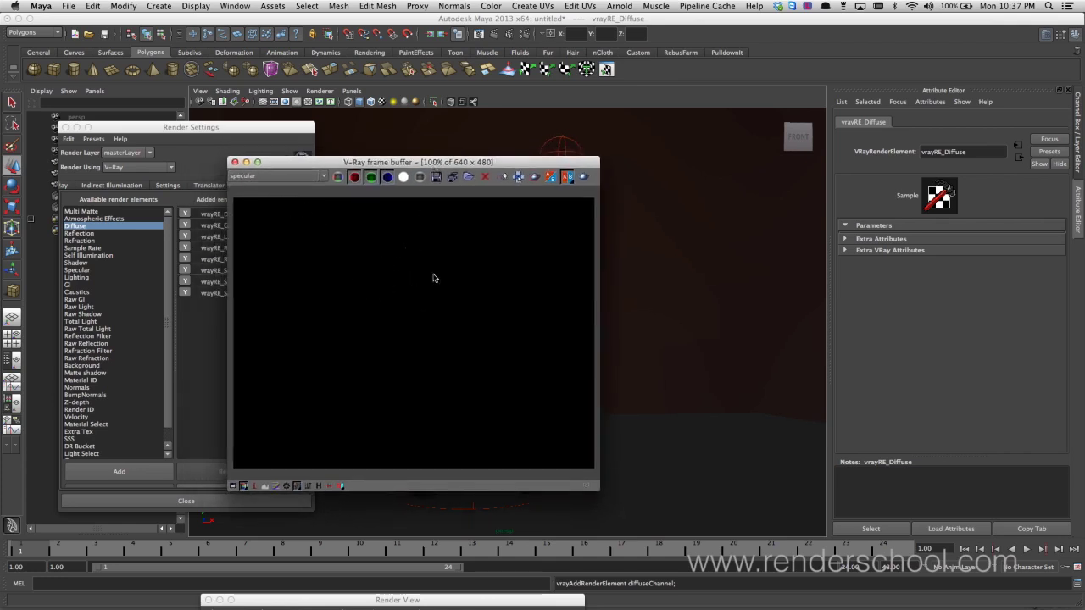
click(282, 179)
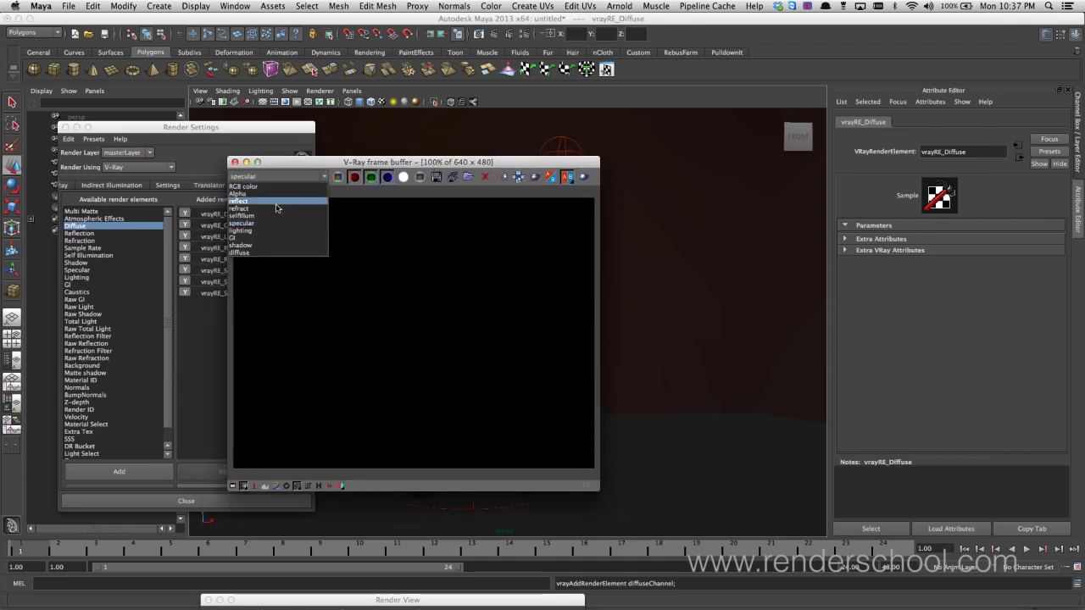
click(275, 230)
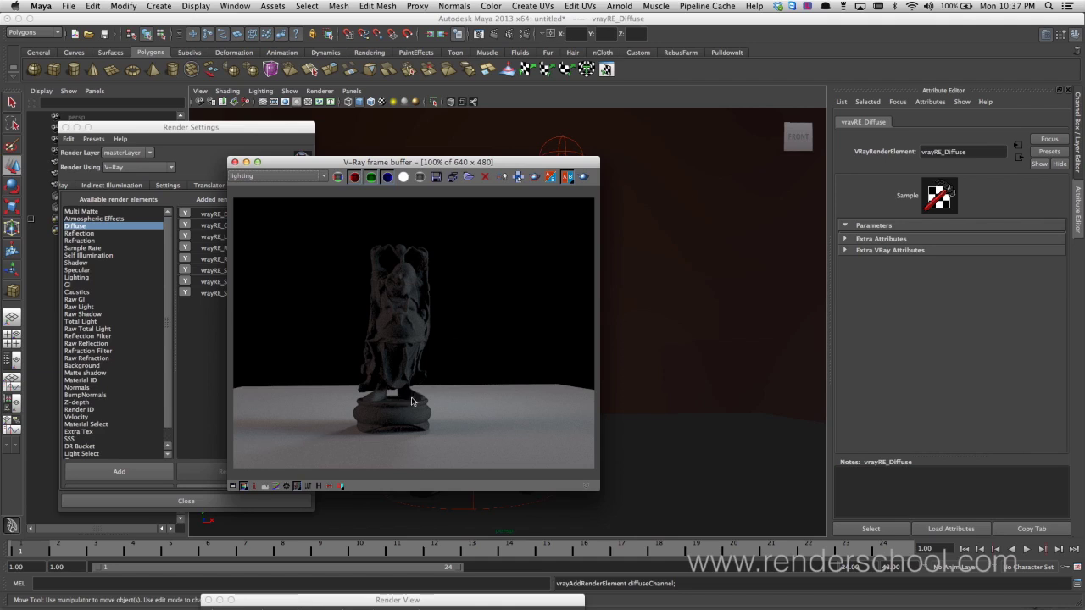
click(295, 183)
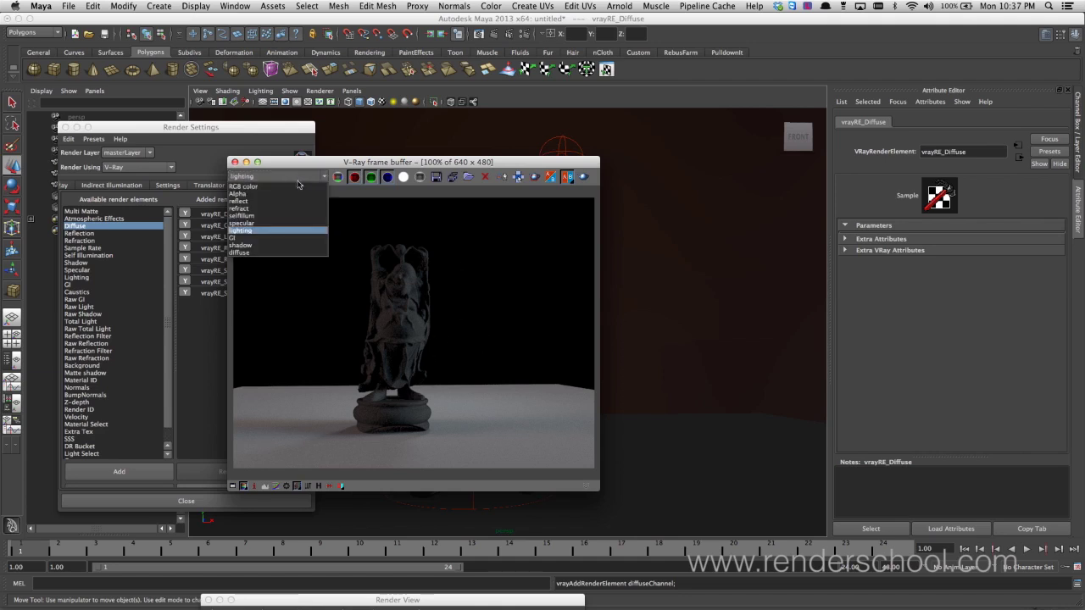
click(289, 244)
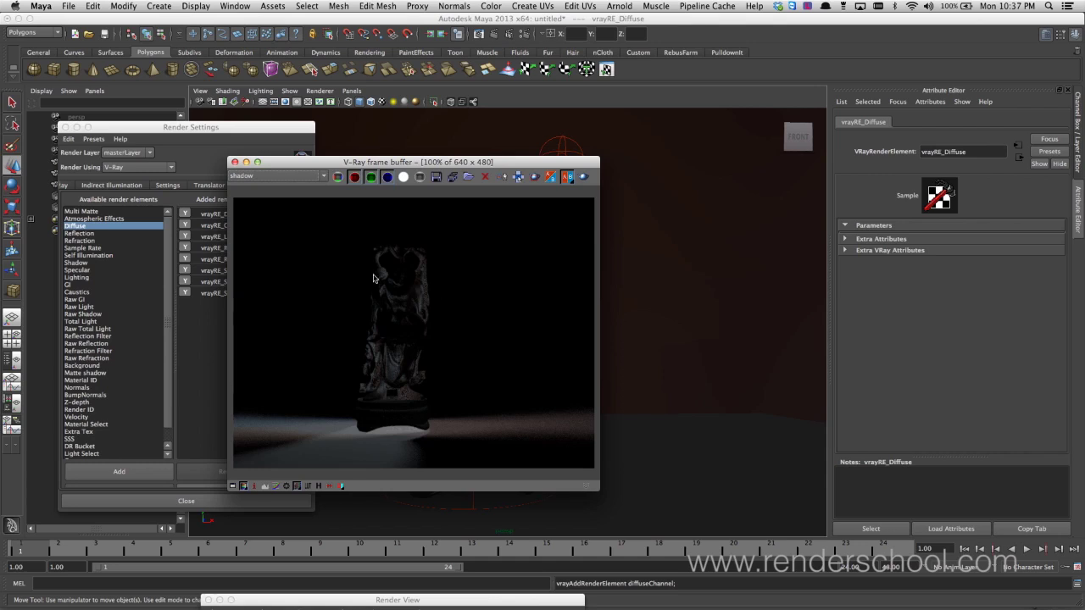
click(282, 177)
click(274, 237)
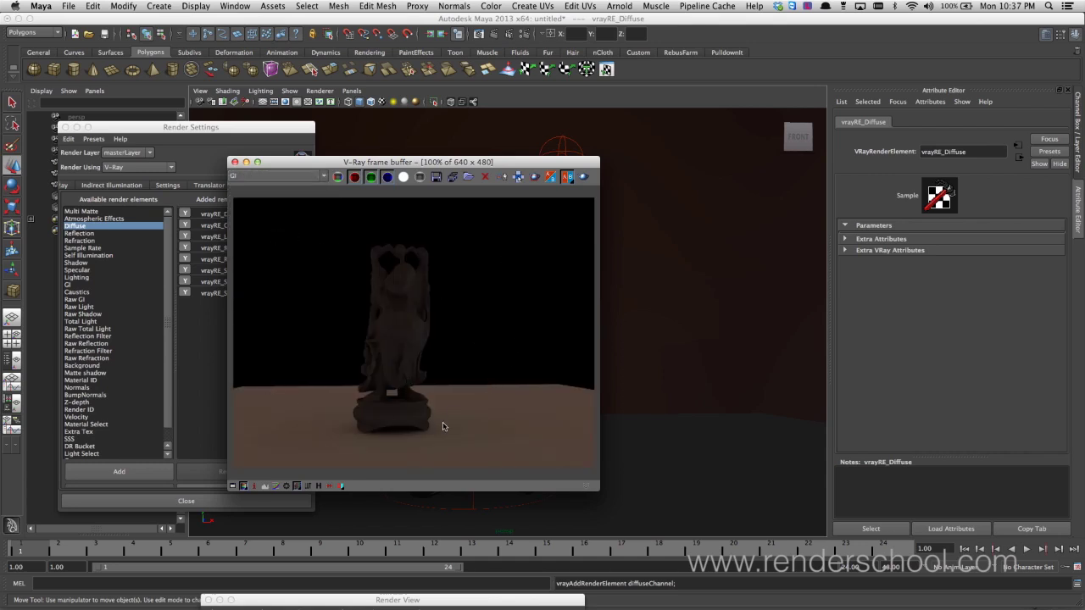
click(283, 177)
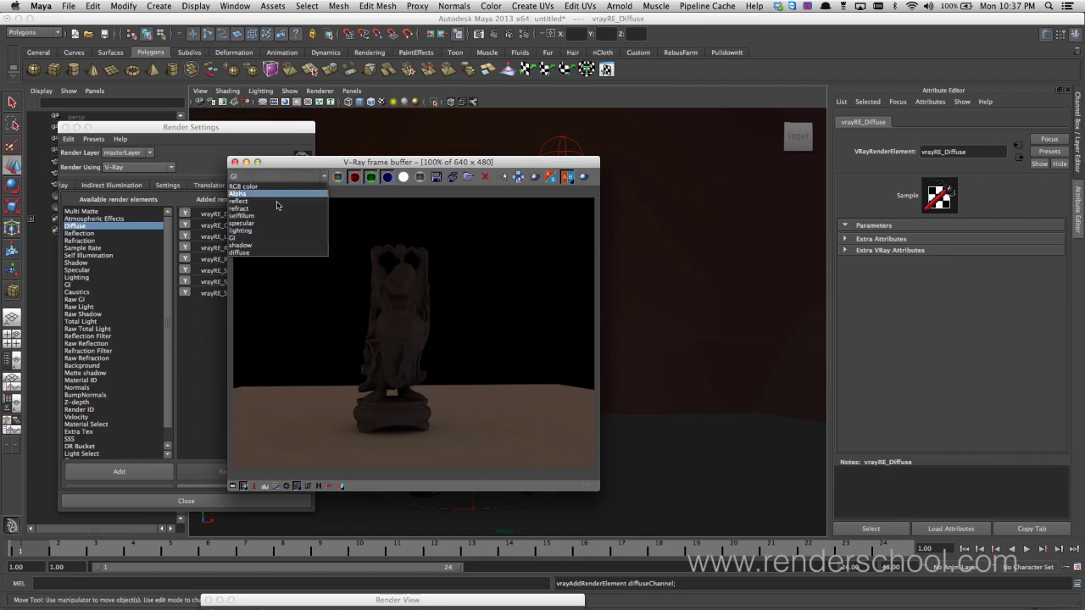
click(266, 245)
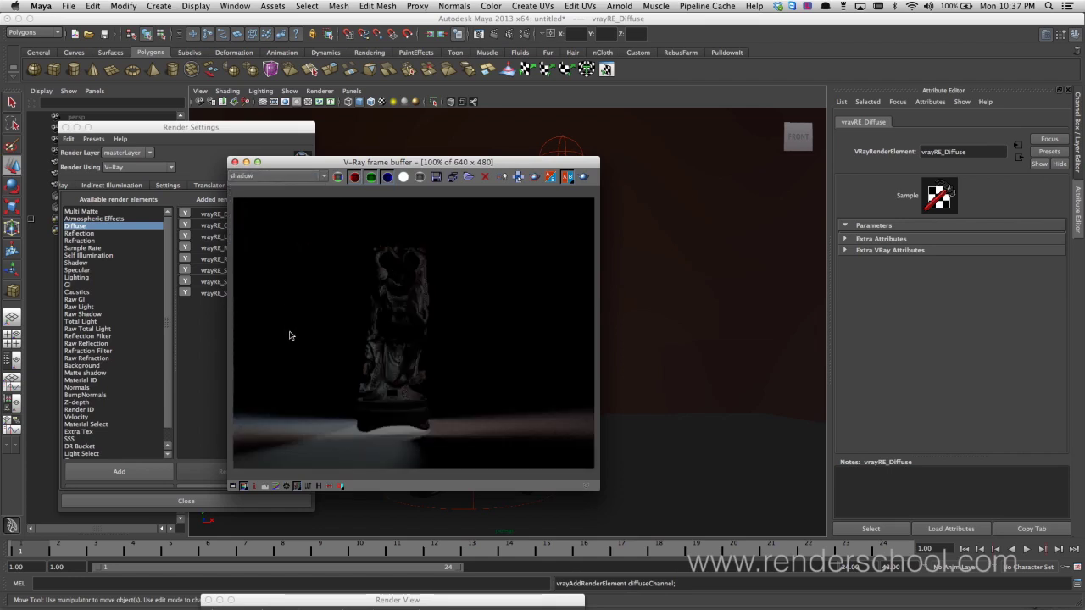
right_drag(367, 443, 406, 409)
View the diffuse pass and return the frame buffer to the RGB color image.
click(284, 177)
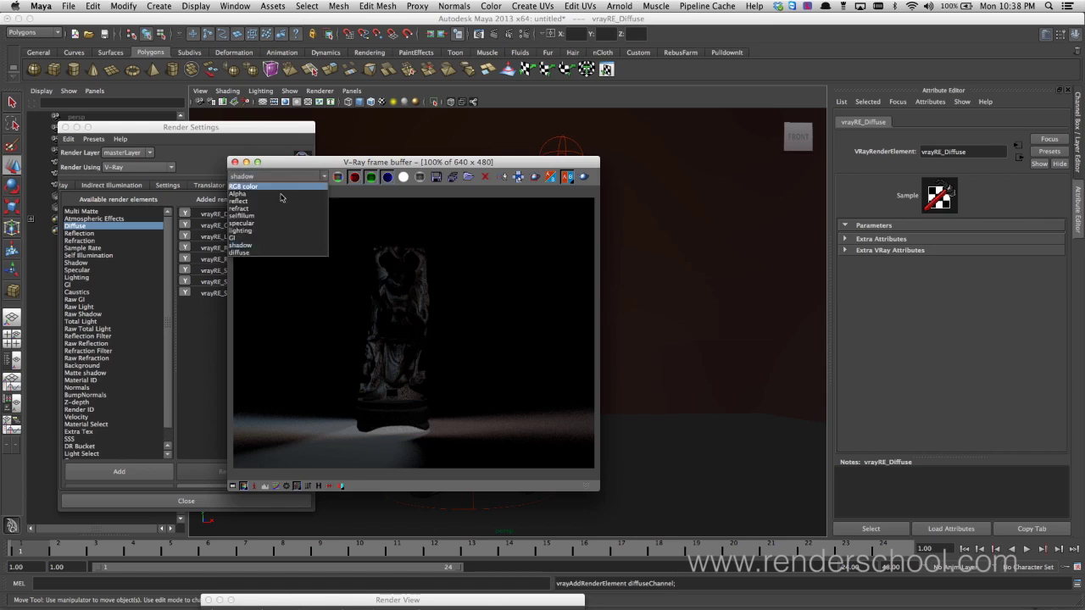
click(273, 253)
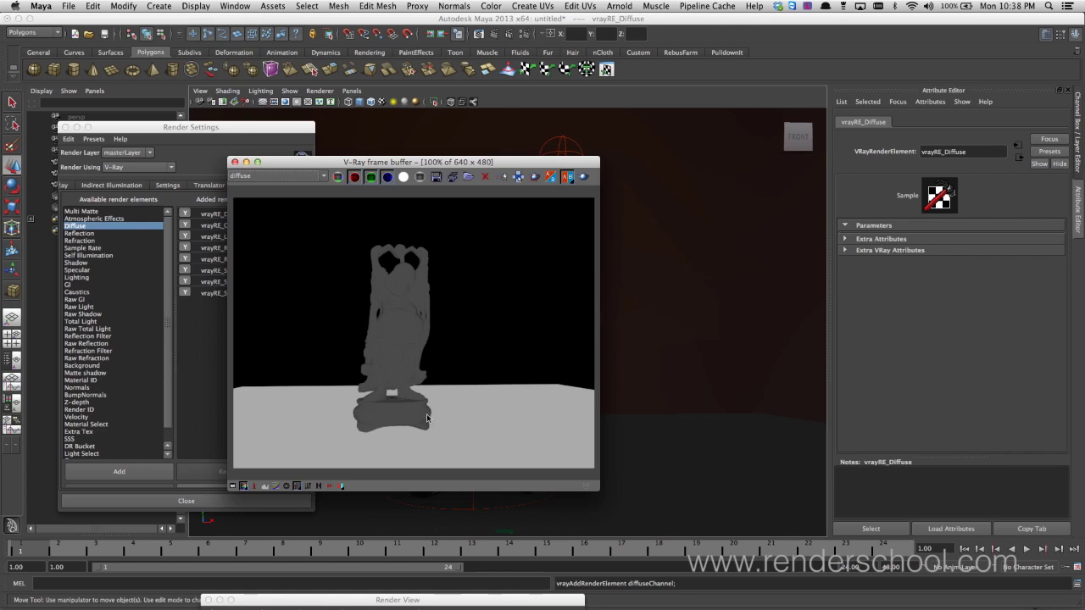
click(300, 177)
click(297, 187)
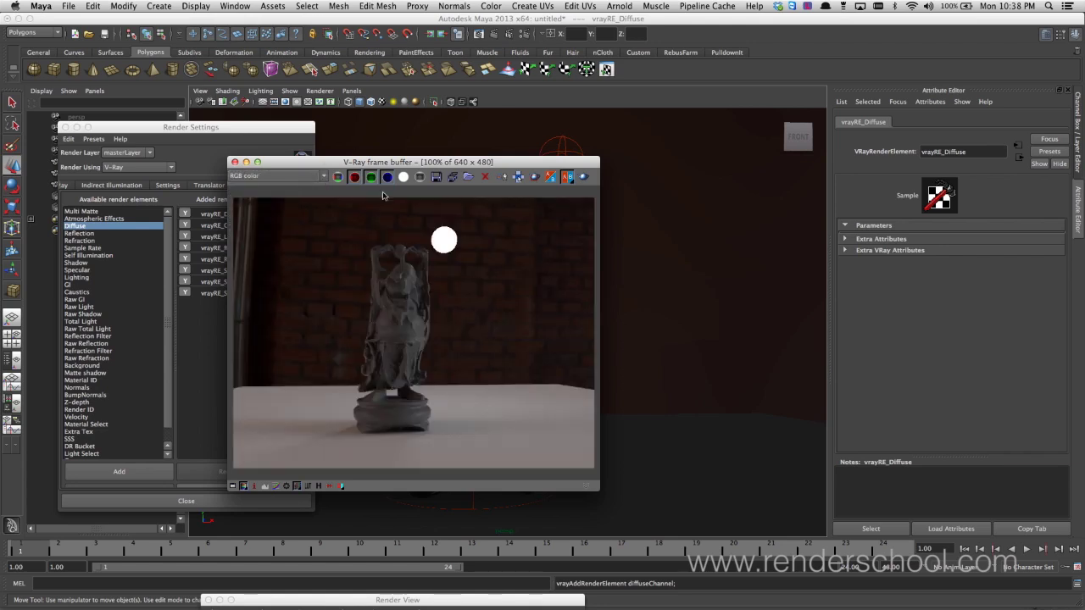
click(292, 177)
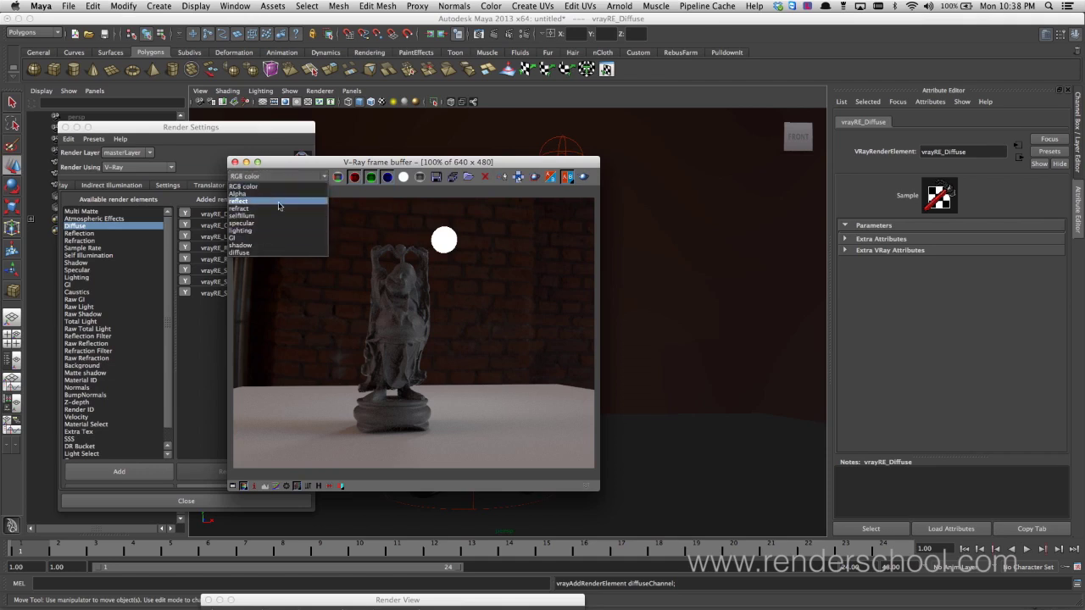
click(277, 186)
Remove the Diffuse element from the added render elements and add the Background element.
drag(290, 163, 418, 142)
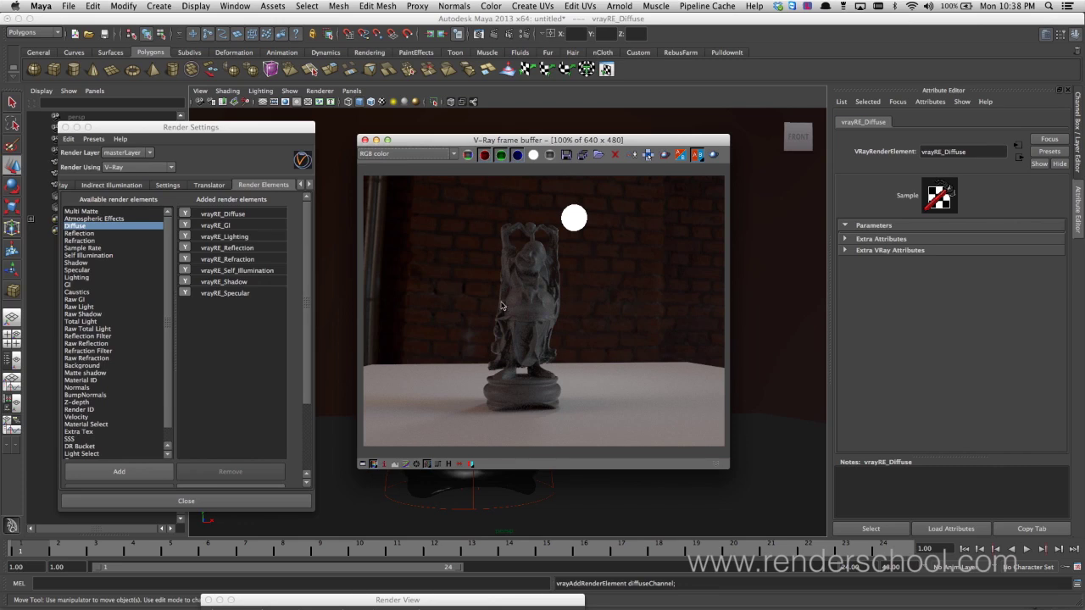
click(220, 215)
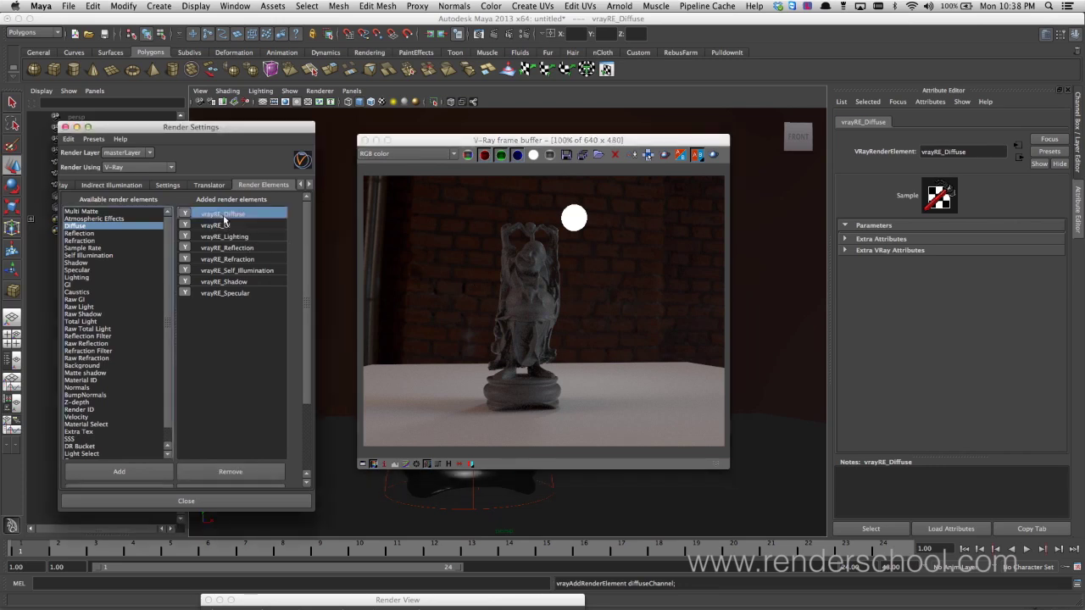
click(242, 470)
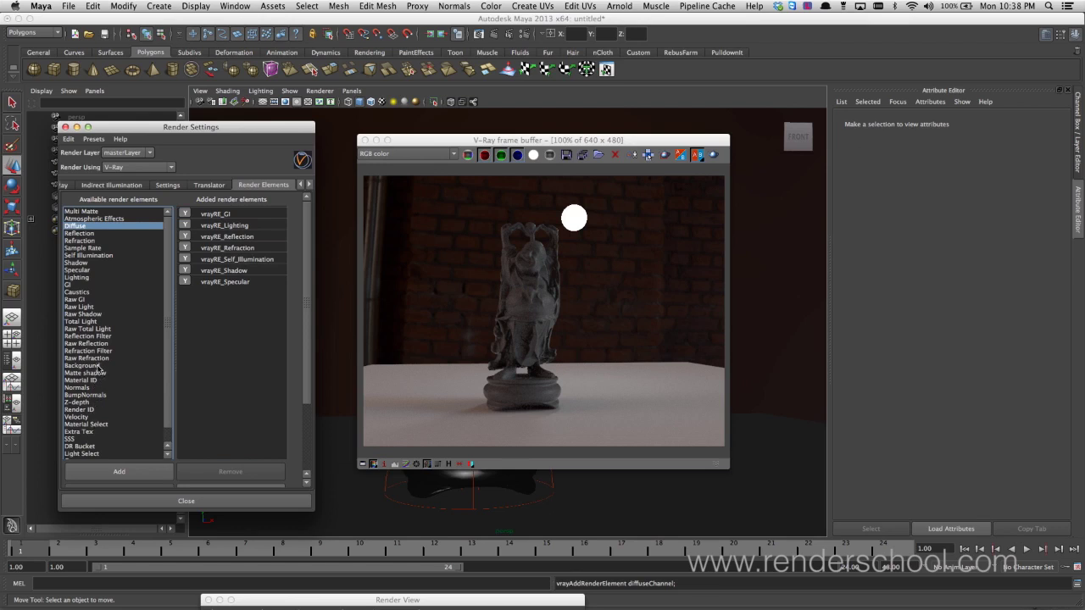
click(99, 366)
click(119, 471)
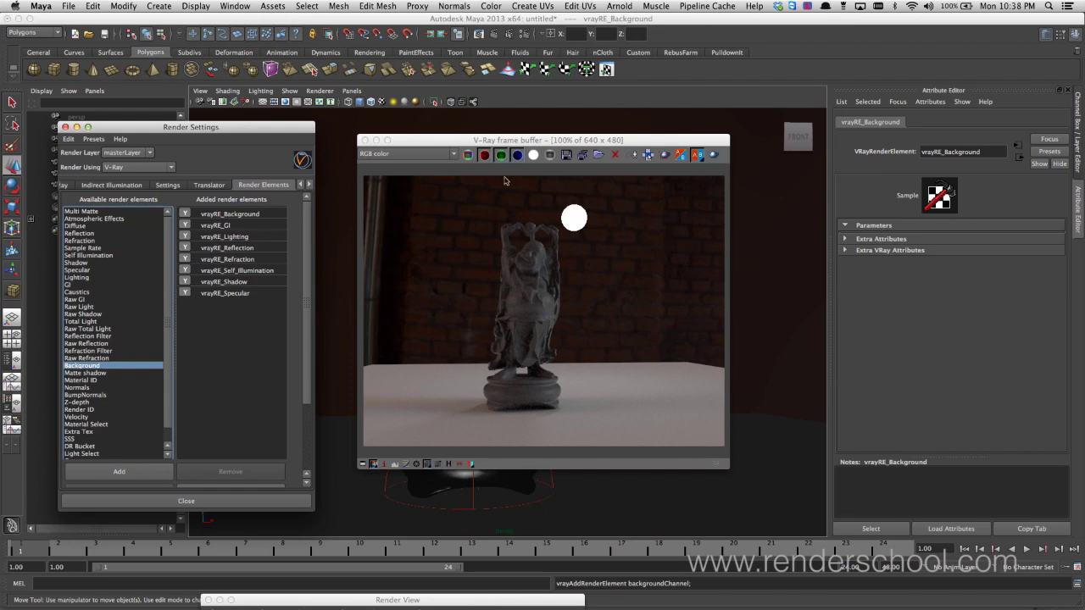
Unhide the second statue, buddha1, and frame both Buddhas in the front view with the floating windows moved aside.
drag(542, 139, 262, 192)
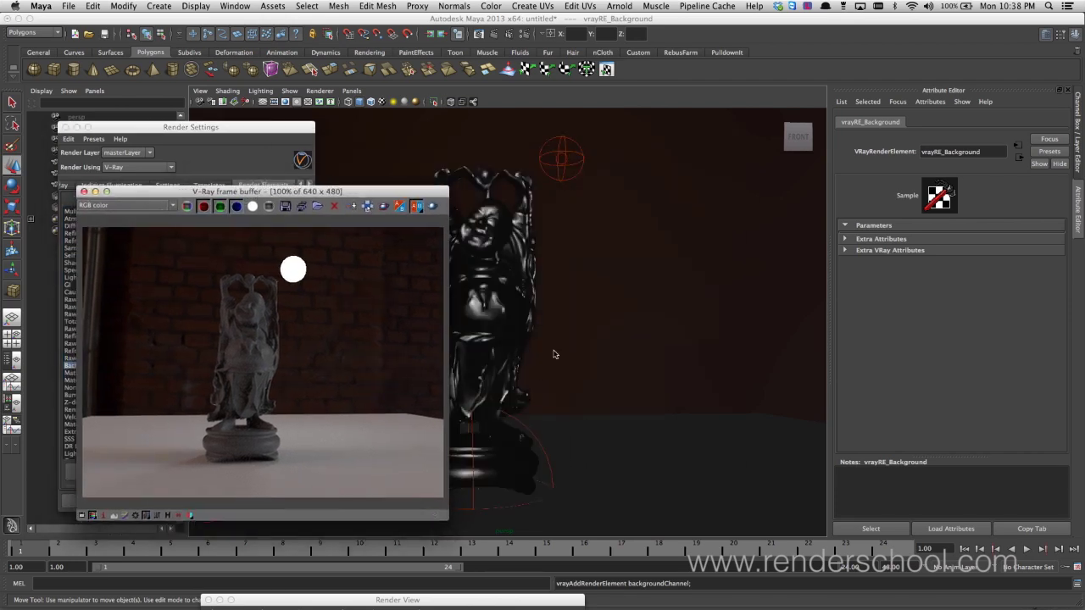
drag(118, 130, 97, 443)
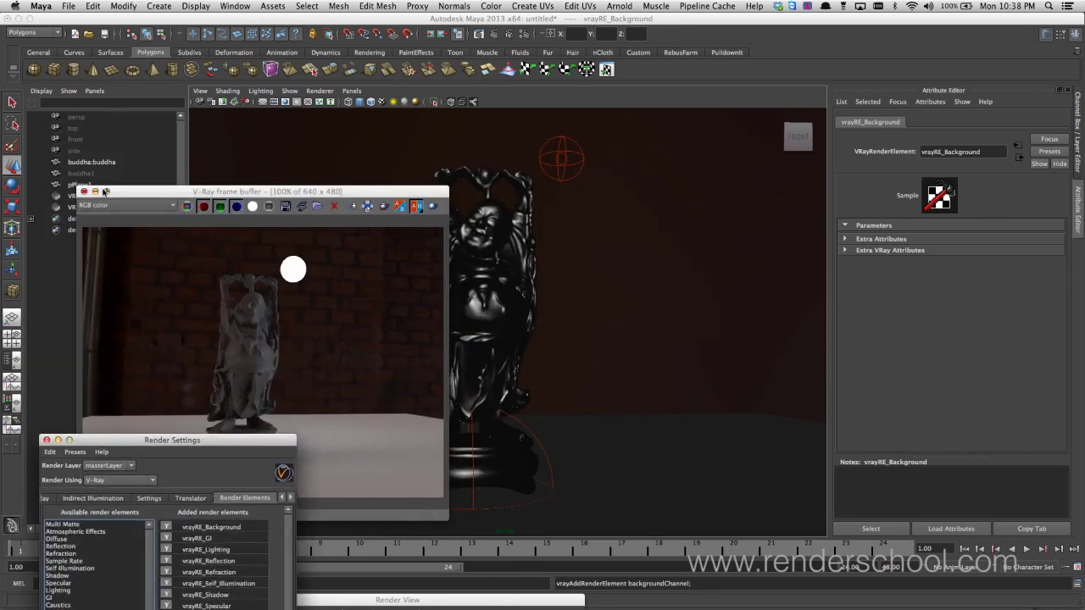
click(95, 174)
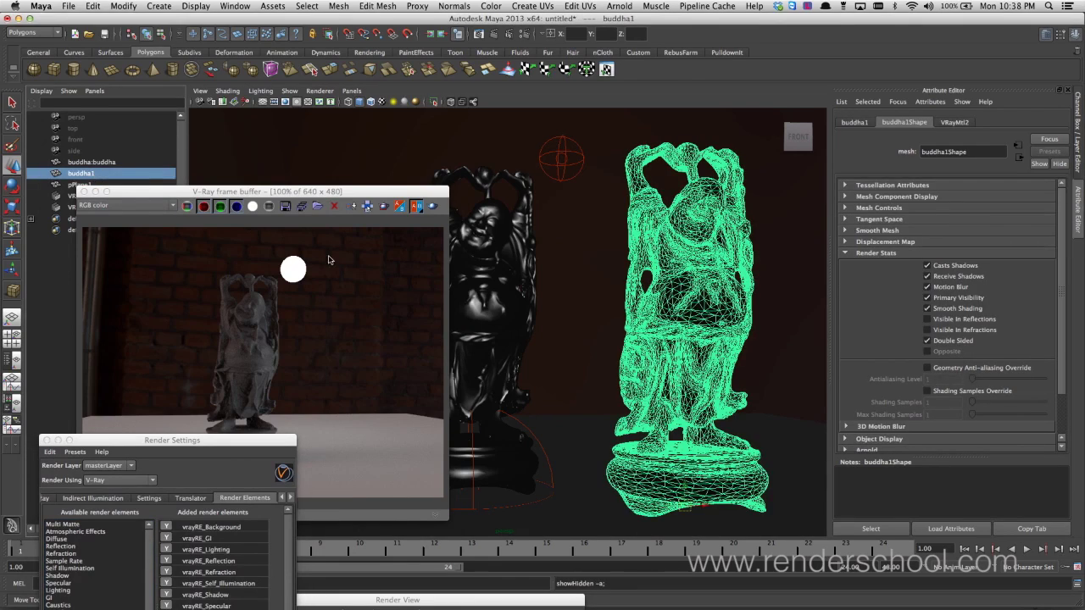
drag(687, 378, 591, 406)
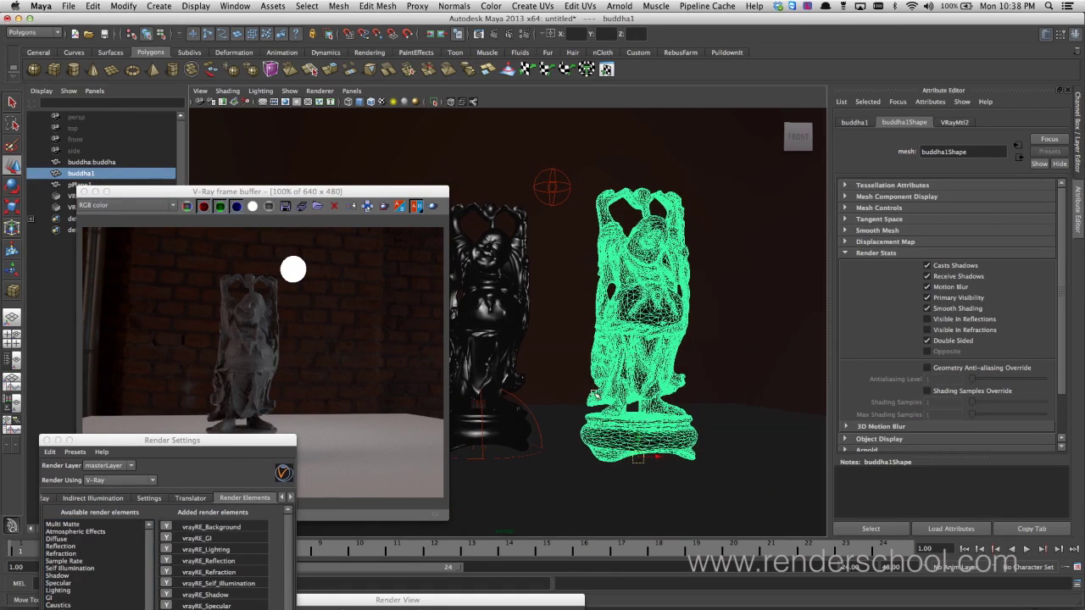
Set the Hilight Glossiness of the buddha:buddha statue's VRayMtl3 material to 0.726 and render both statues.
click(432, 206)
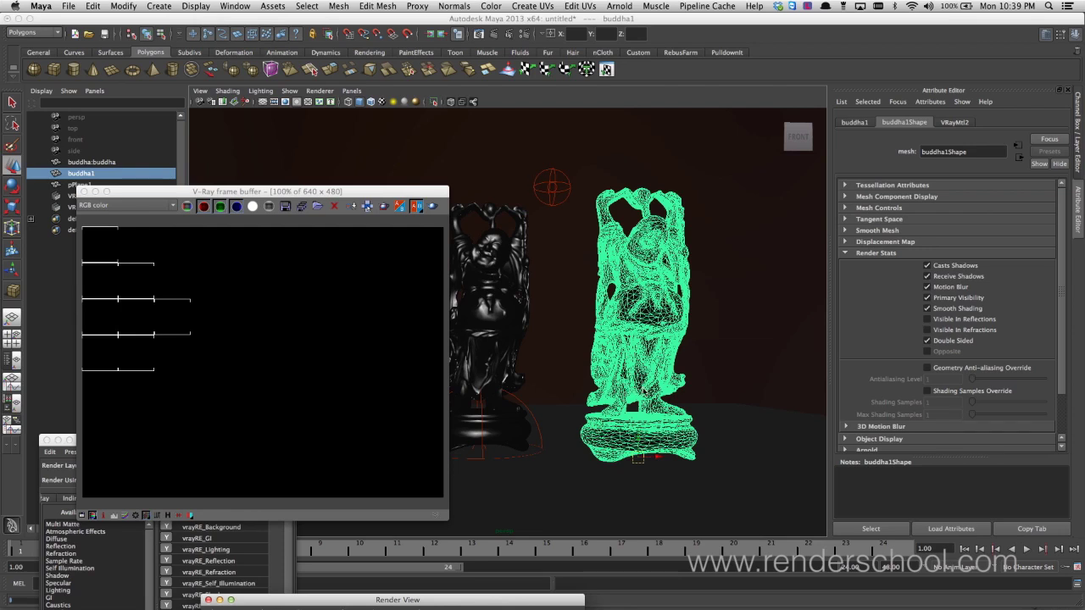
click(410, 203)
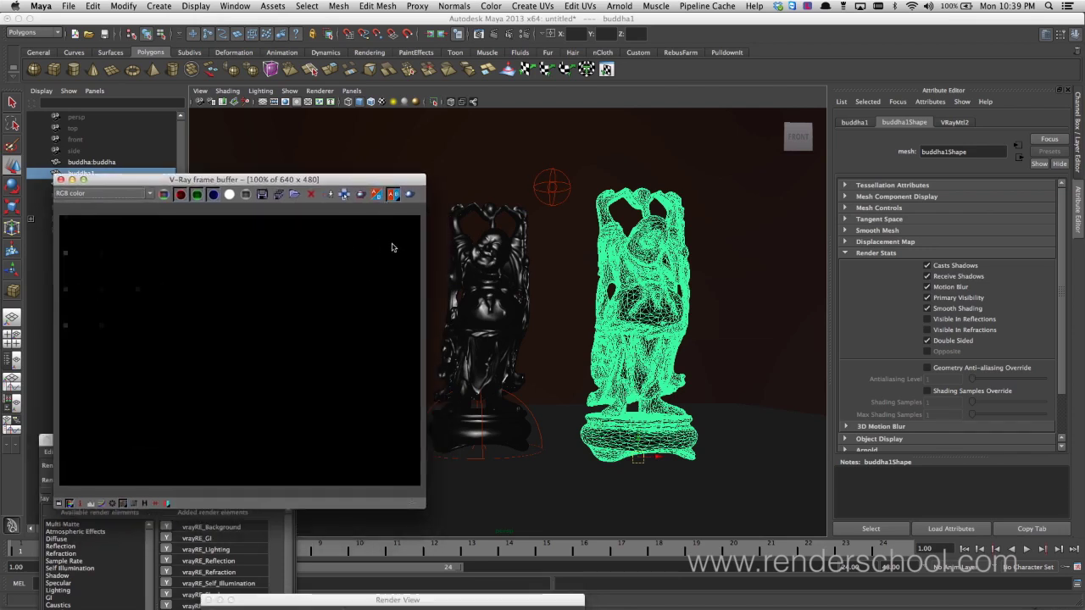
click(496, 281)
click(995, 122)
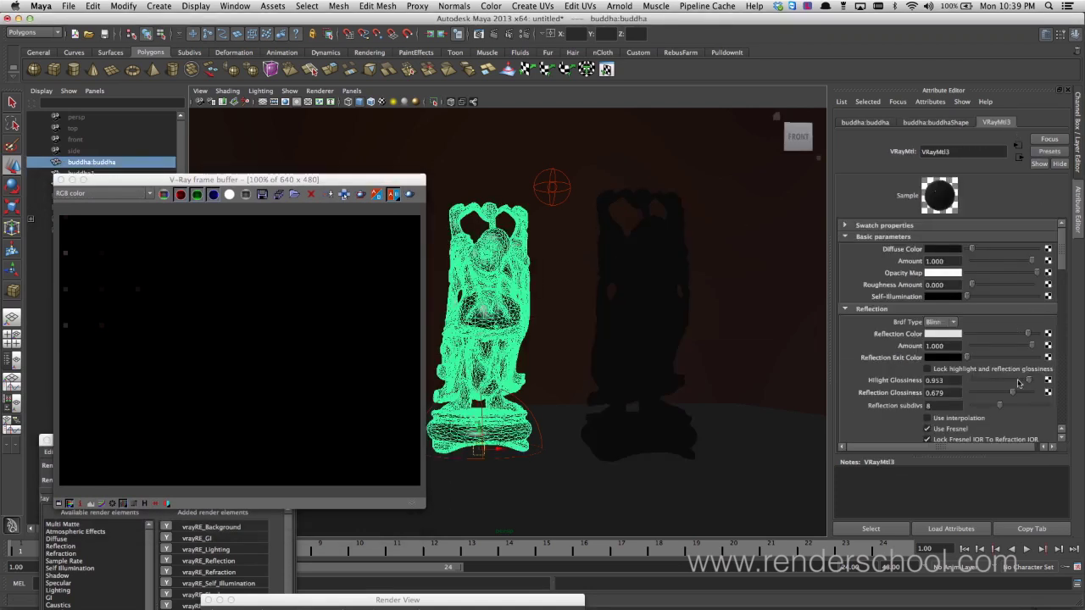
drag(1023, 383, 1016, 384)
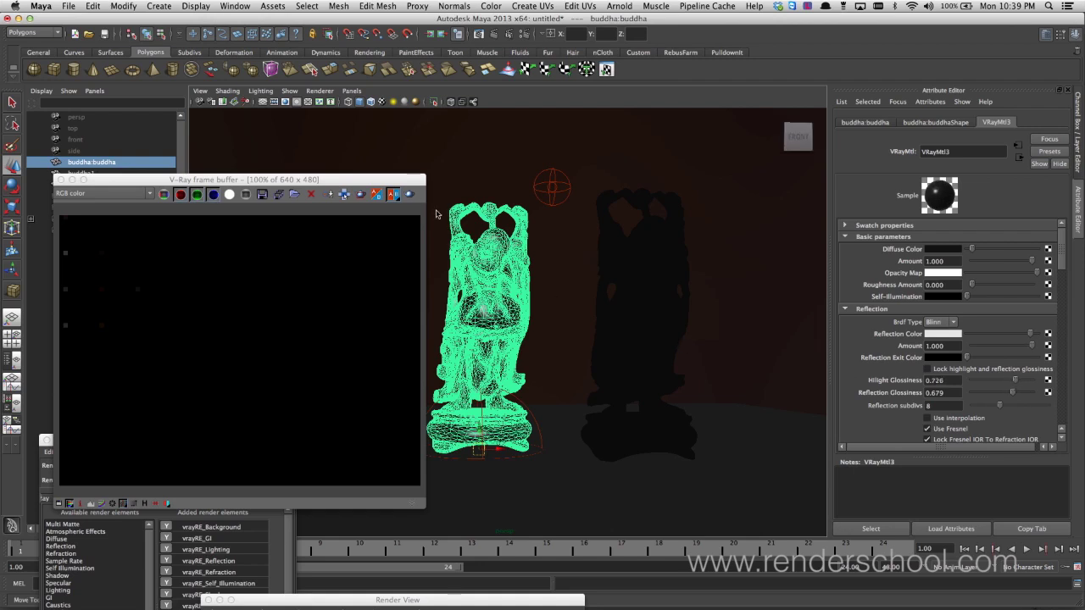
click(410, 195)
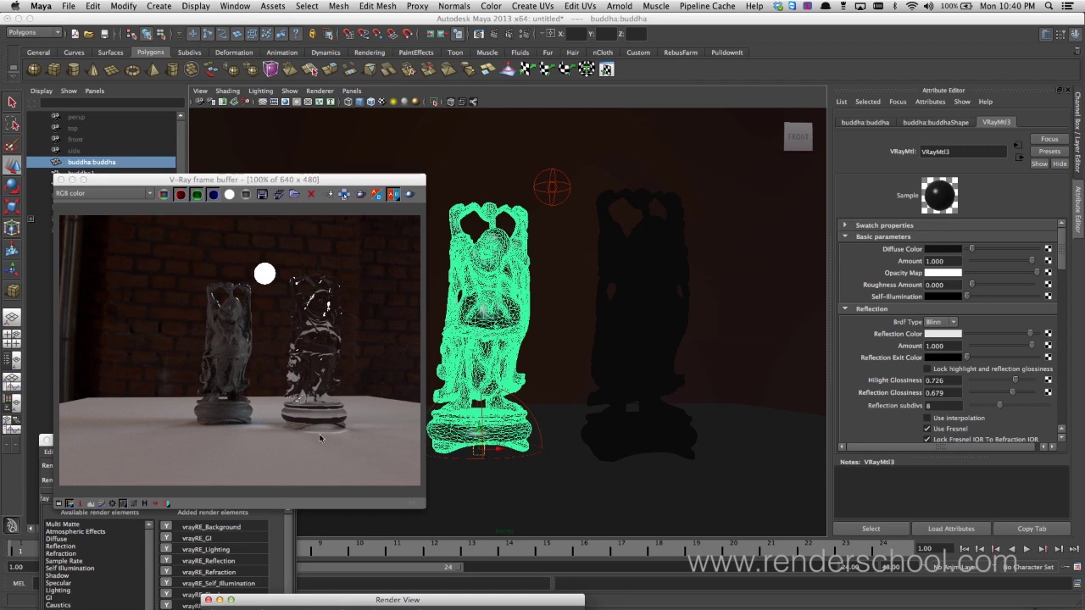
Examine the refract, selfIllum and specular passes of the two-statue render.
click(119, 195)
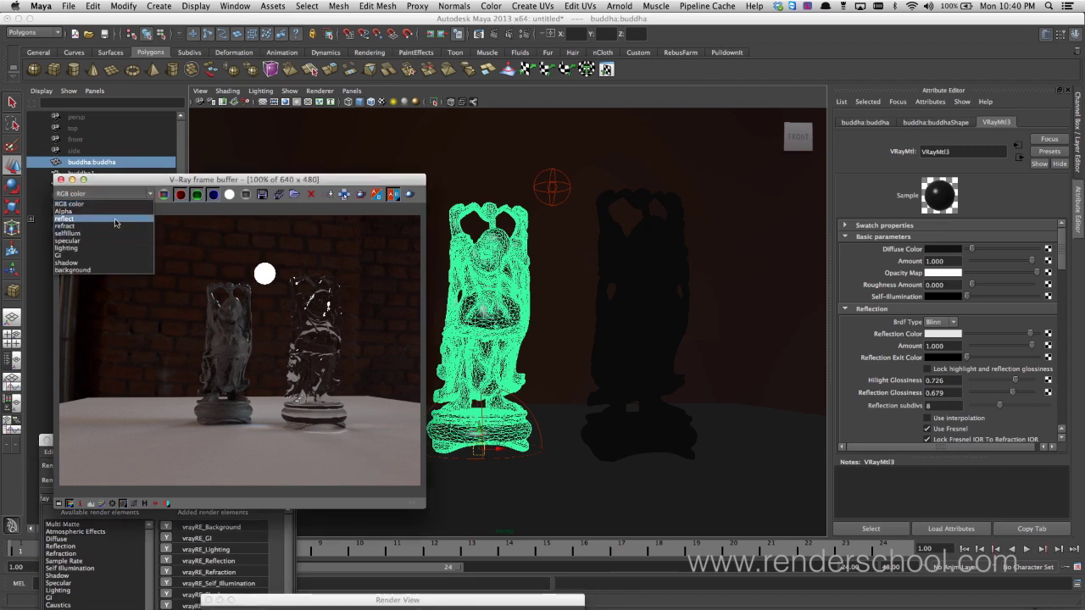
click(114, 226)
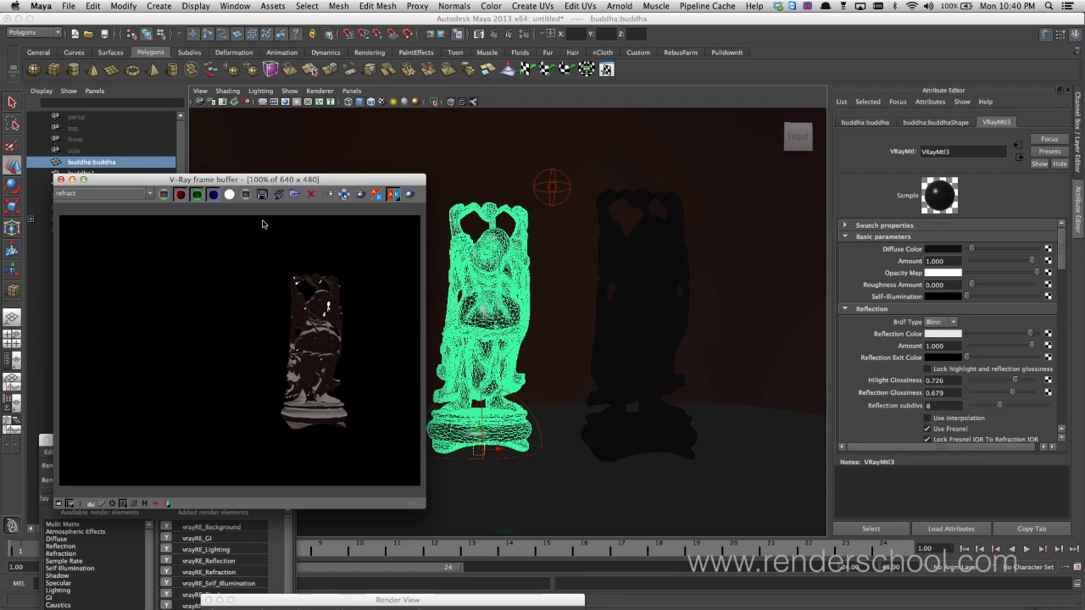
key(Down)
key(Down)
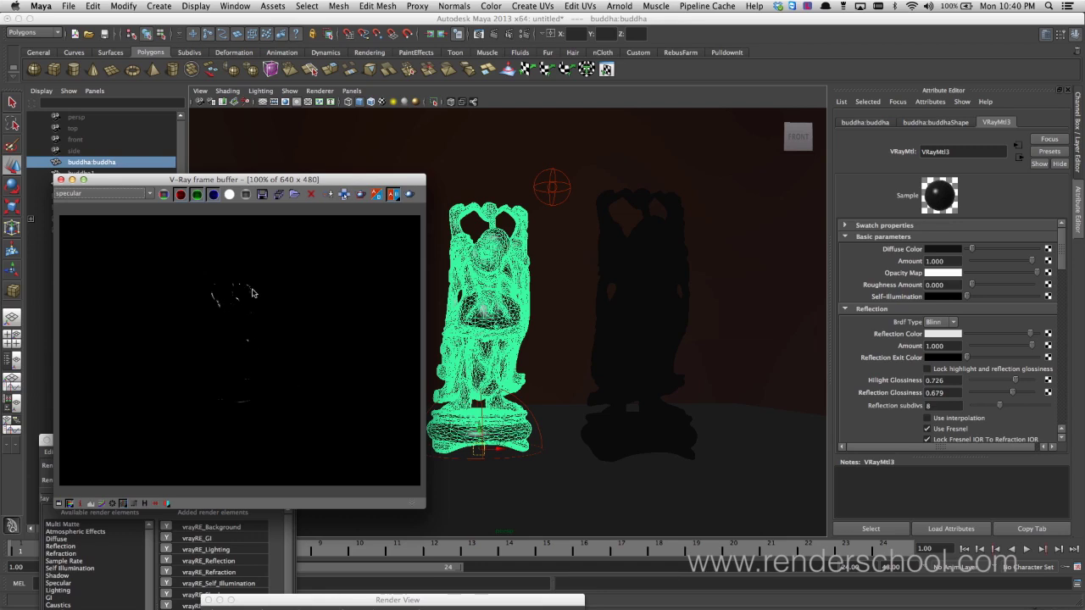
Examine the GI, shadow and background passes of the two-statue render, and return to the RGB color image.
key(Up)
key(Up)
key(Up)
key(Up)
key(Up)
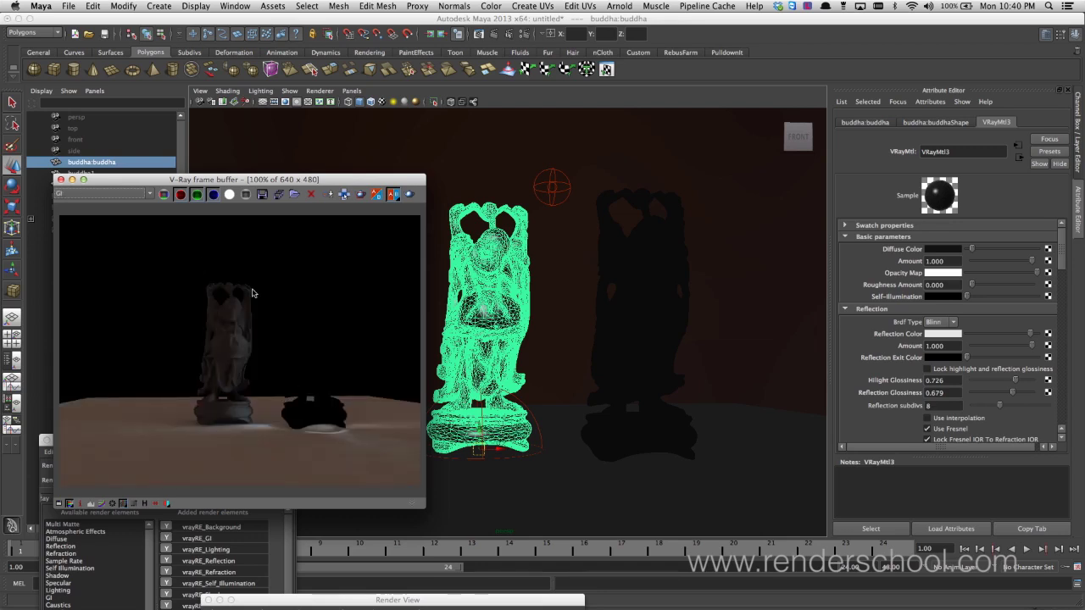
key(Down)
key(Down)
key(Down)
key(Down)
key(Down)
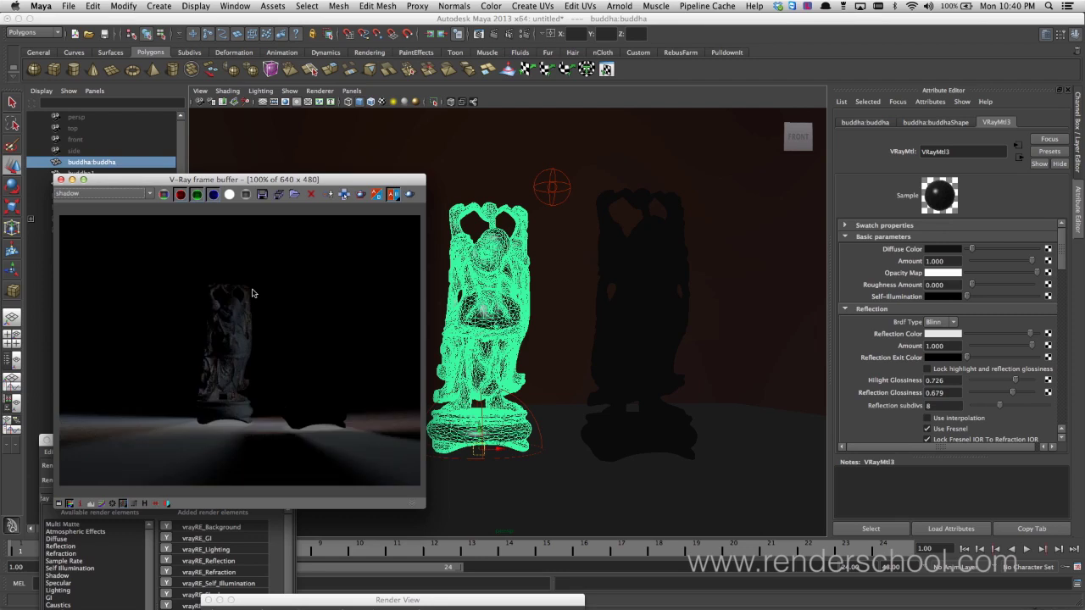
key(Up)
key(Up)
key(Up)
key(Up)
key(Up)
key(Up)
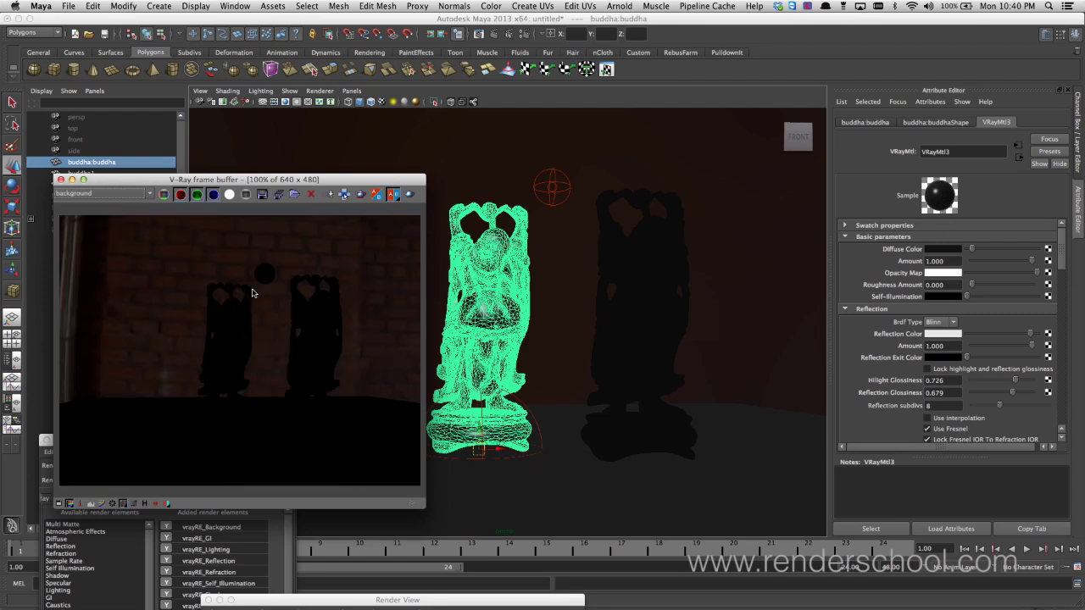
key(Down)
key(Down)
key(Down)
key(Down)
key(Down)
key(Down)
key(Down)
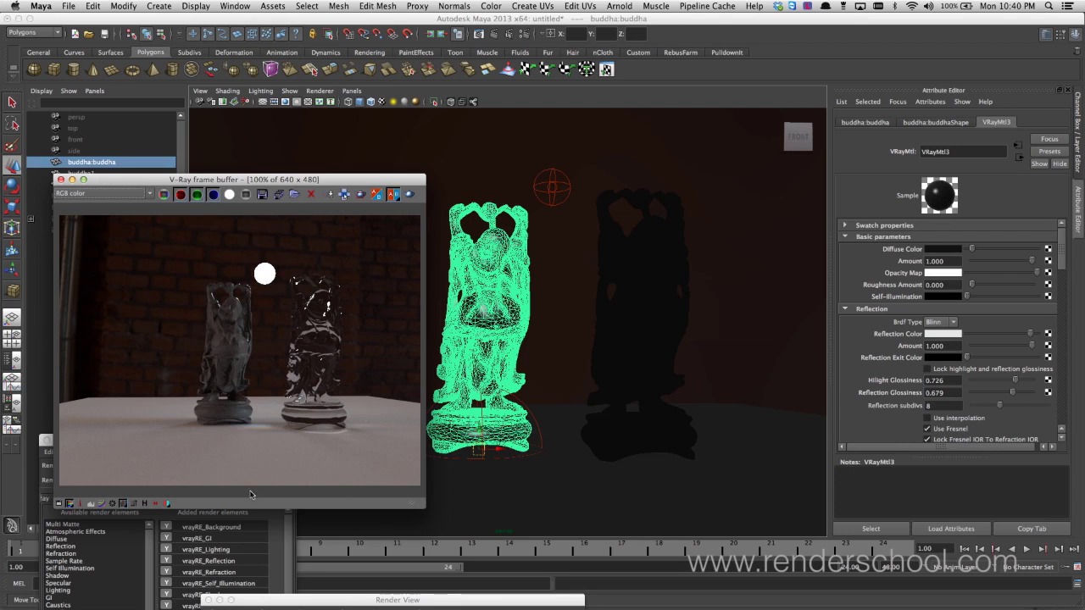
Move the frame buffer and Render Settings windows apart and add the Extra Tex render element.
drag(278, 180, 503, 168)
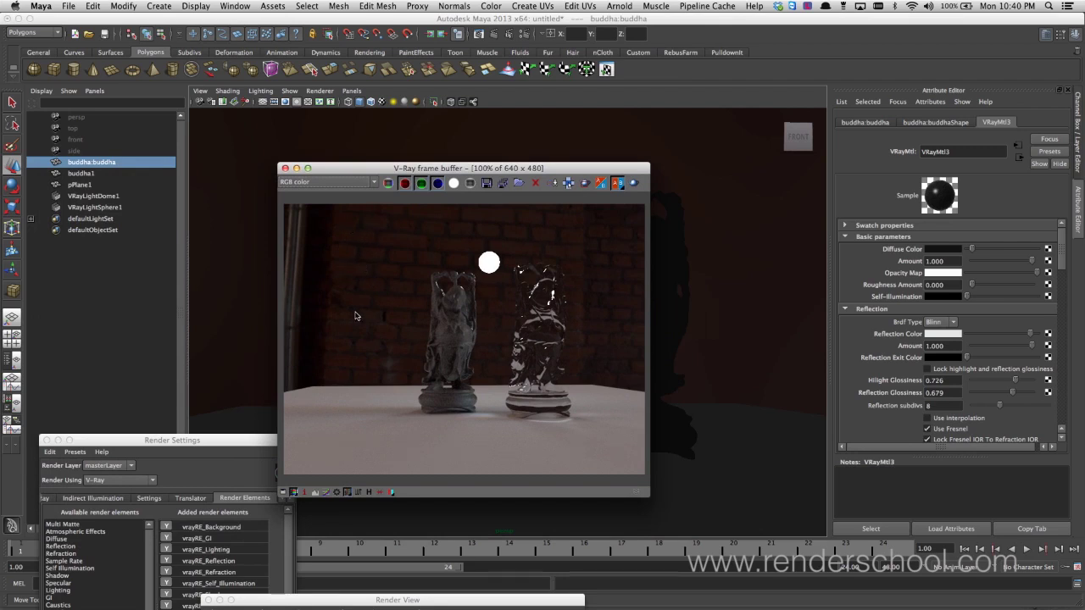
drag(386, 173, 503, 205)
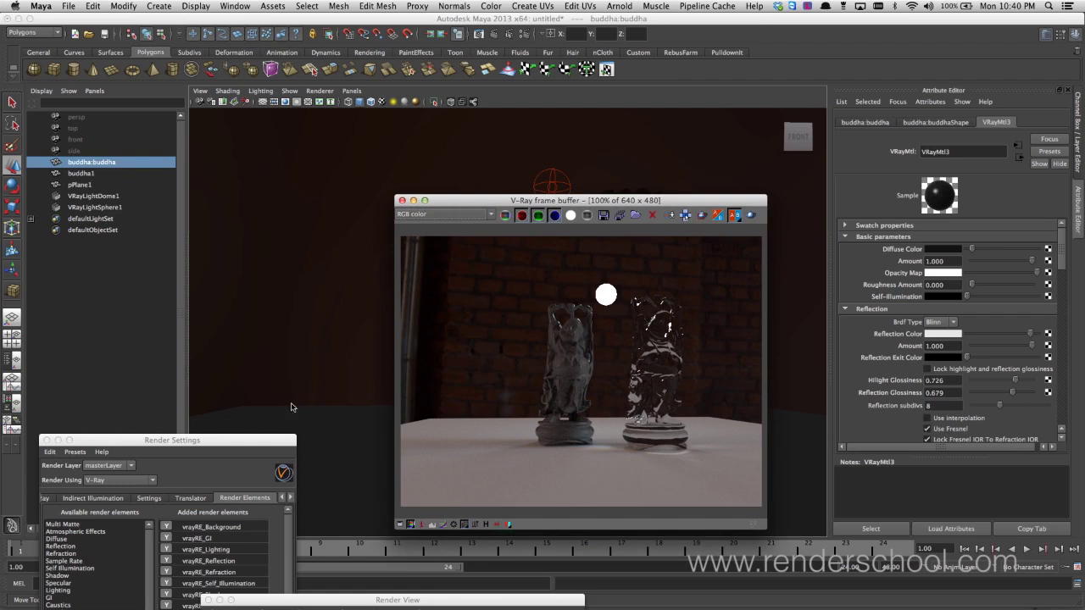
drag(204, 443, 260, 174)
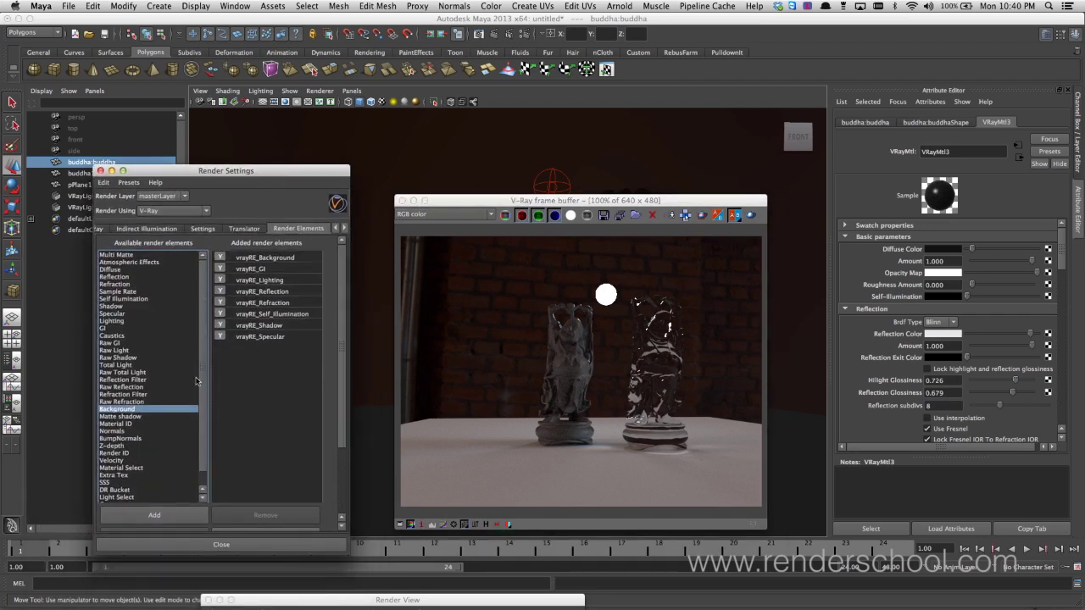
scroll(200, 449, down, 2)
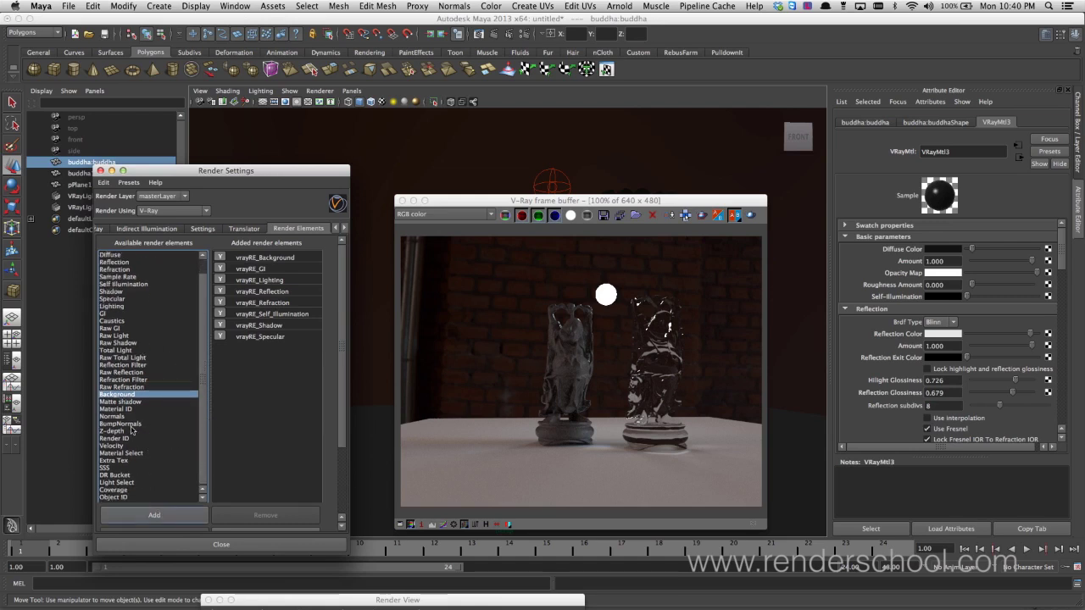
scroll(202, 322, up, 1)
scroll(201, 322, down, 1)
click(105, 461)
click(151, 518)
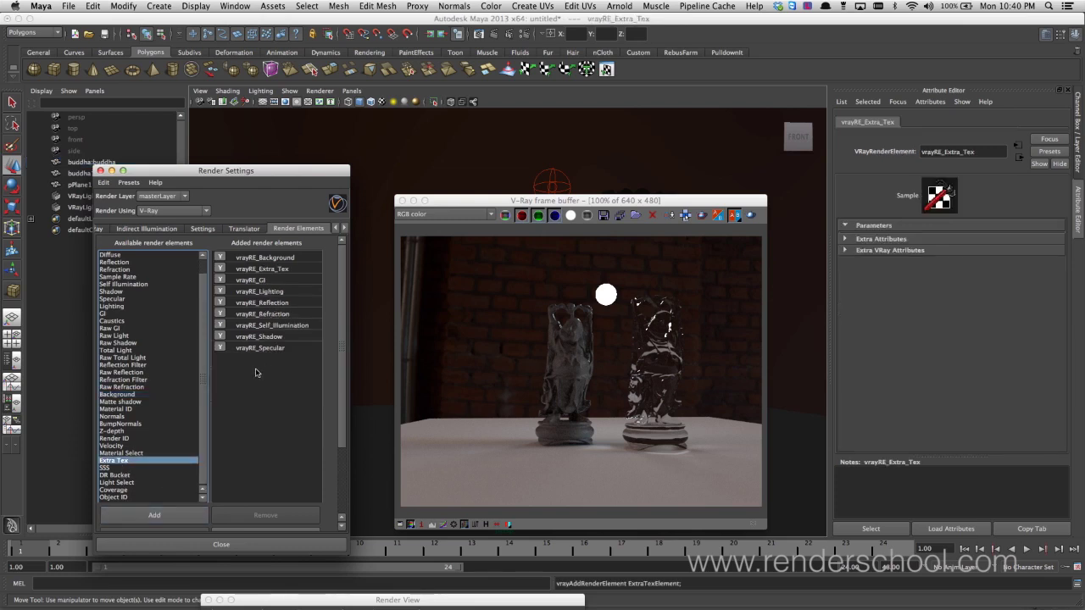
Assign a VRay Dirt texture to the Texture attribute of the vrayRE_Extra_Tex element.
click(284, 269)
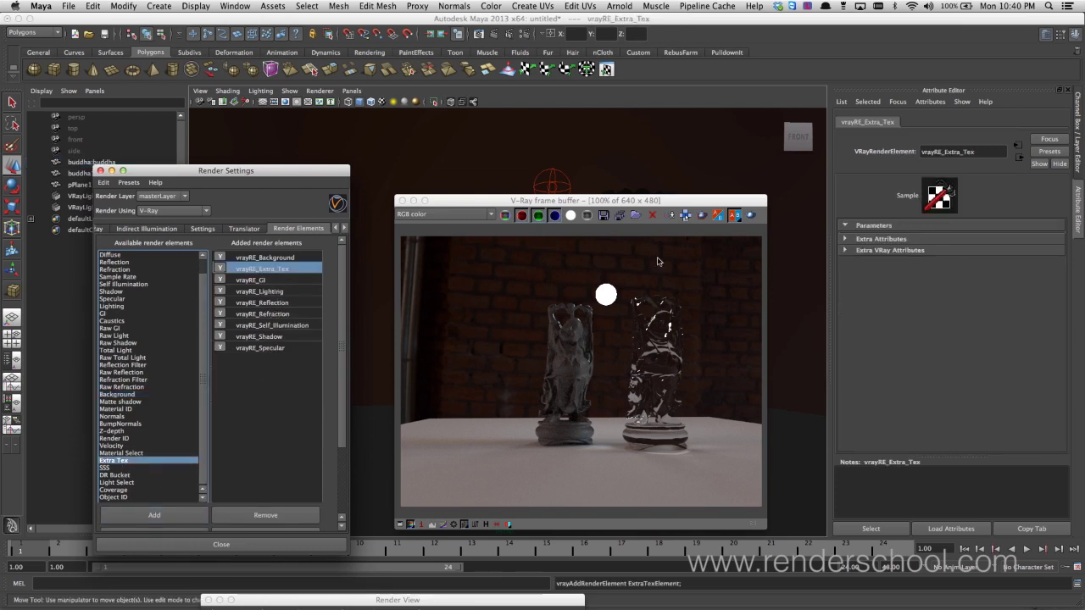
click(912, 255)
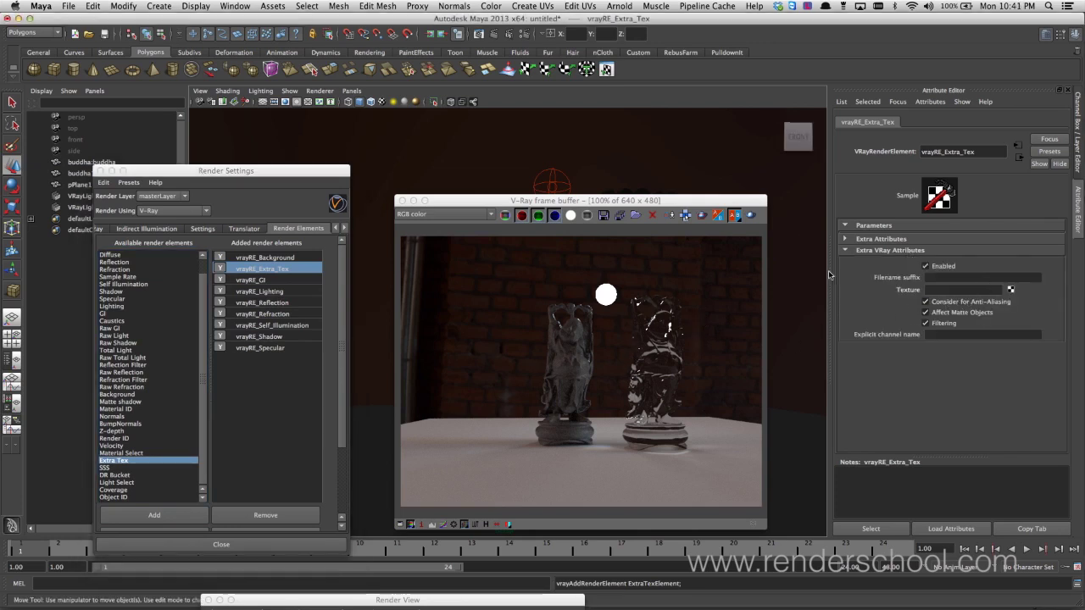
click(1011, 289)
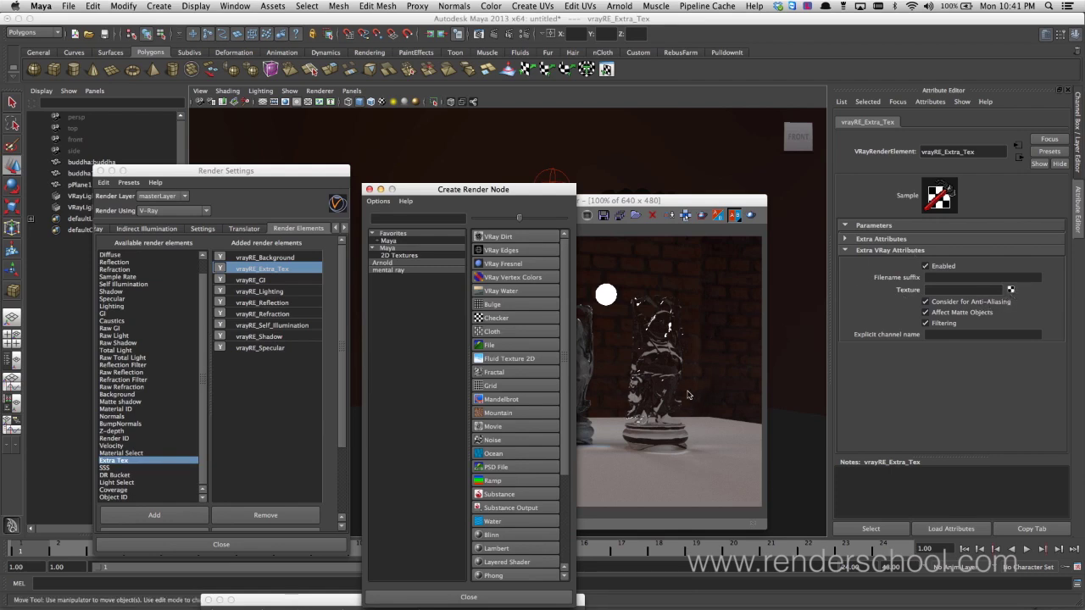
click(515, 236)
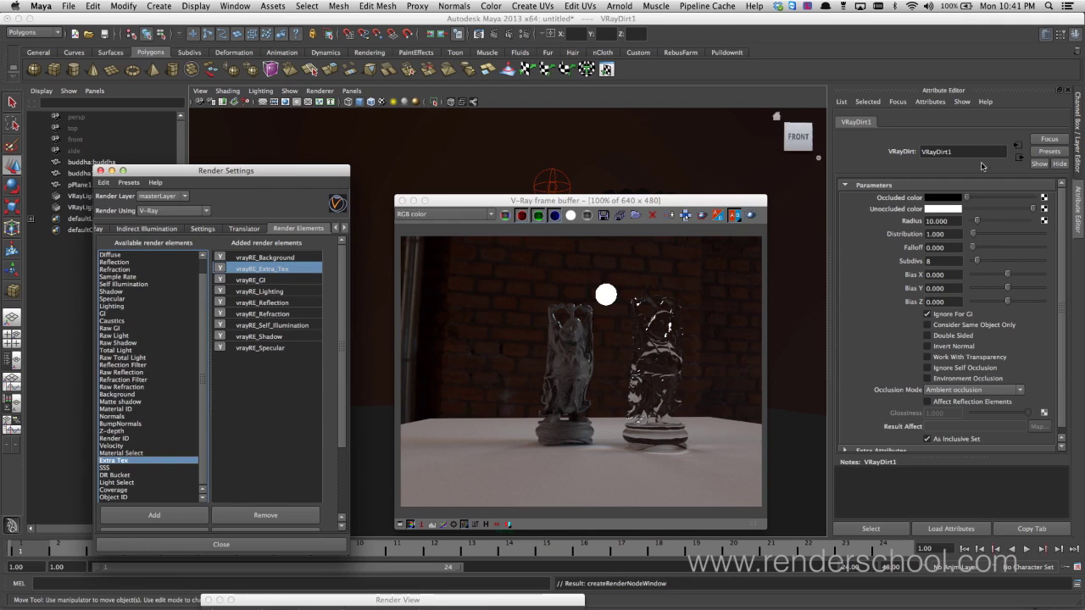
click(796, 272)
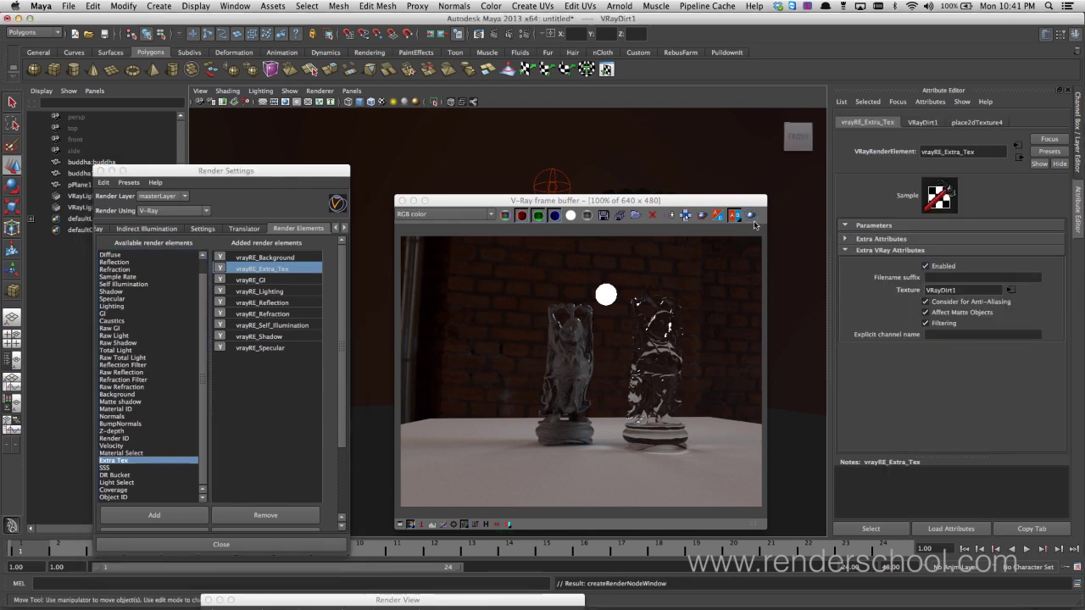
Render a region over the lower halves of both statues and display its VRayDirt1 pass.
click(681, 277)
drag(514, 350, 676, 490)
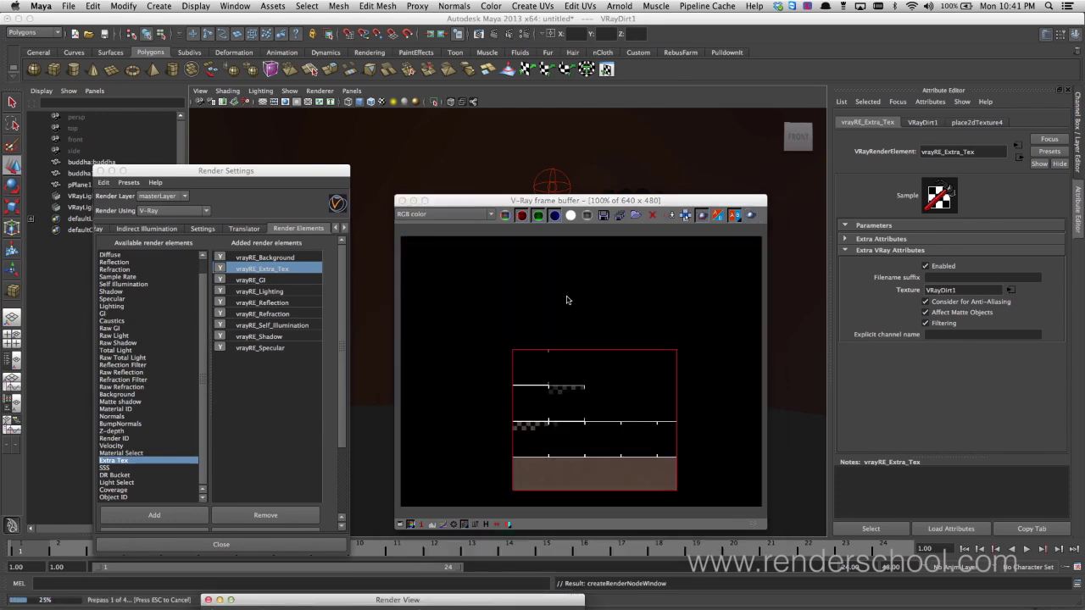
click(490, 215)
drag(491, 272, 490, 293)
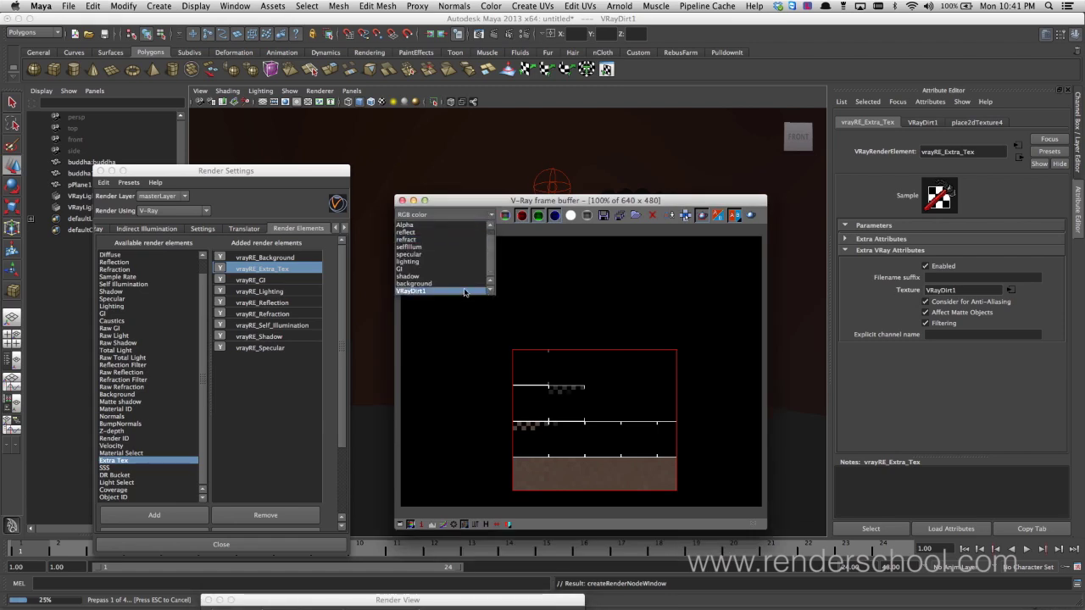
click(466, 291)
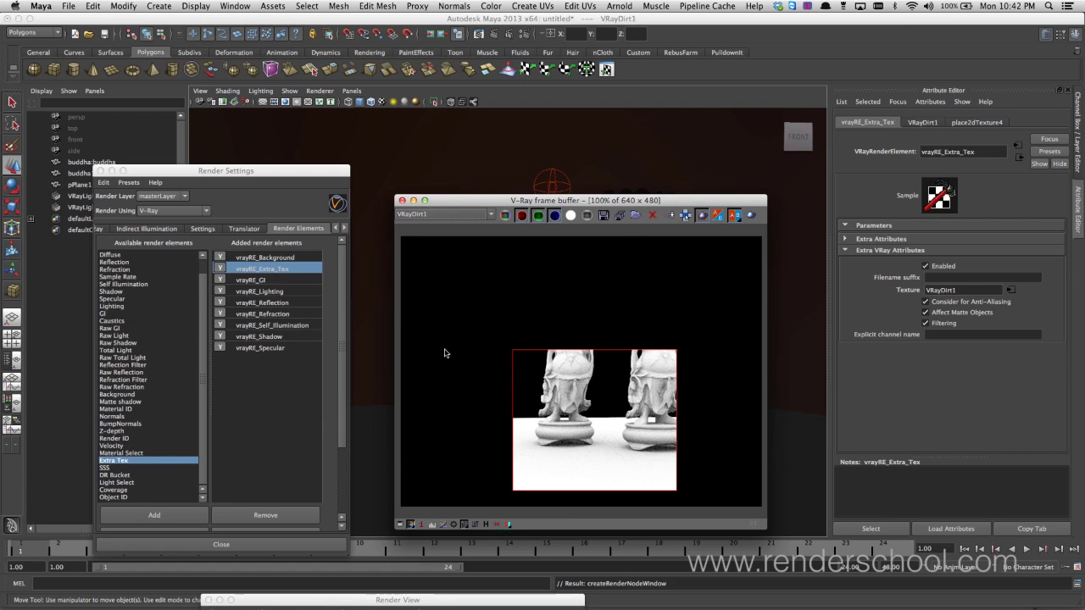
Turn off the region render and switch the frame buffer back to the RGB color image.
click(703, 216)
click(490, 215)
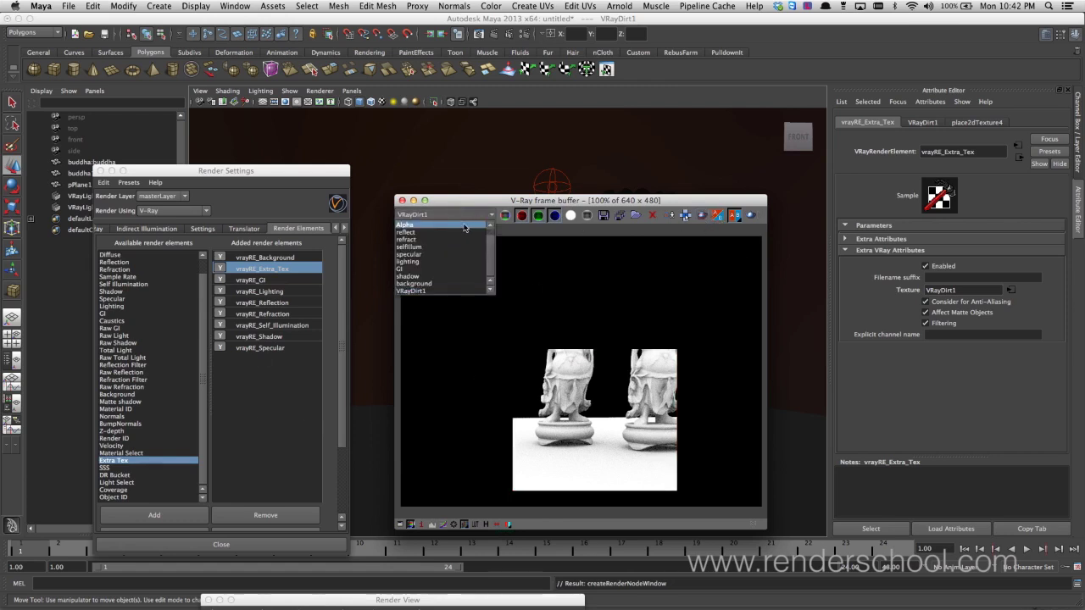
scroll(489, 252, up, 2)
click(420, 225)
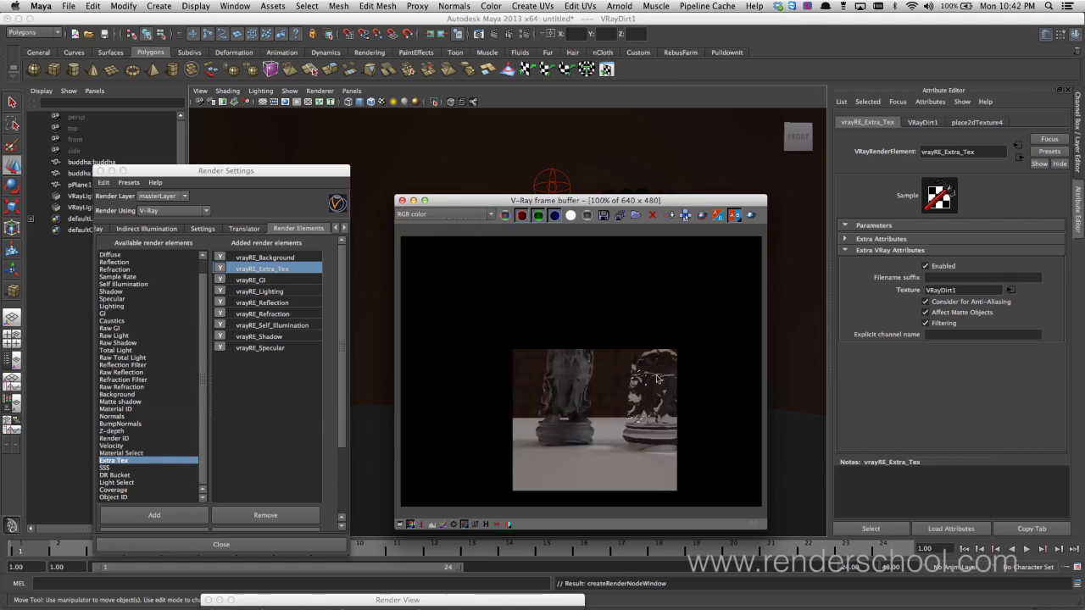
Add the Z-depth render element and disable the vrayRE_Extra_Tex element.
drag(537, 200, 492, 477)
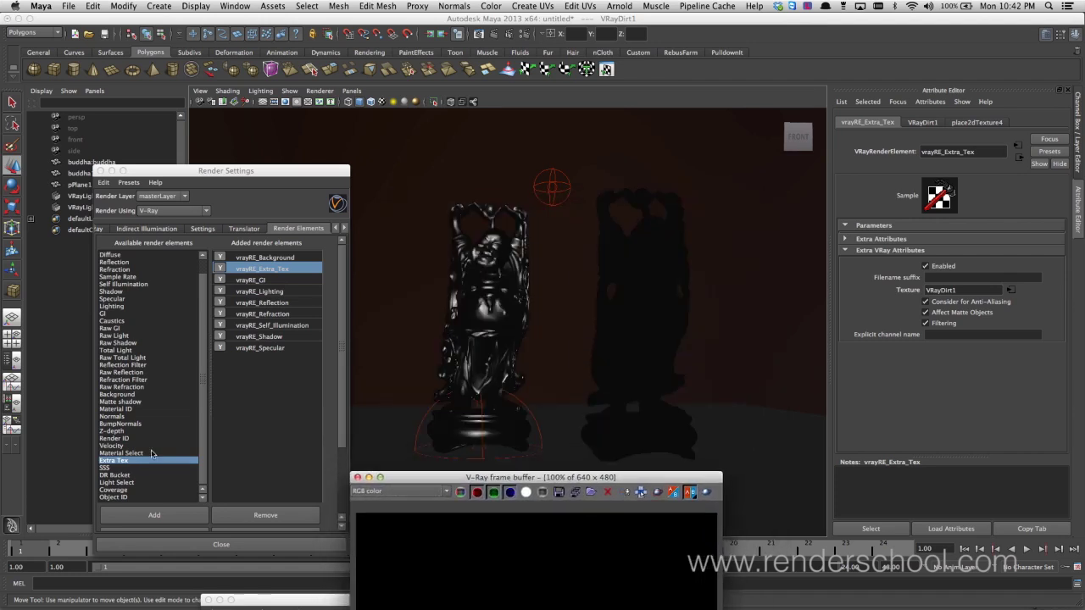
click(204, 460)
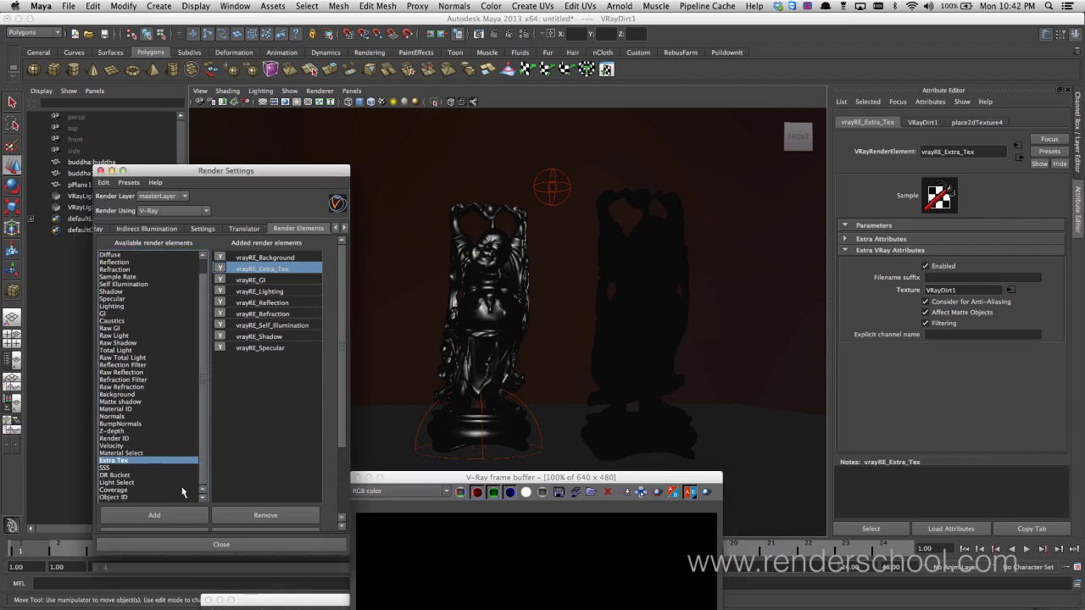
click(133, 431)
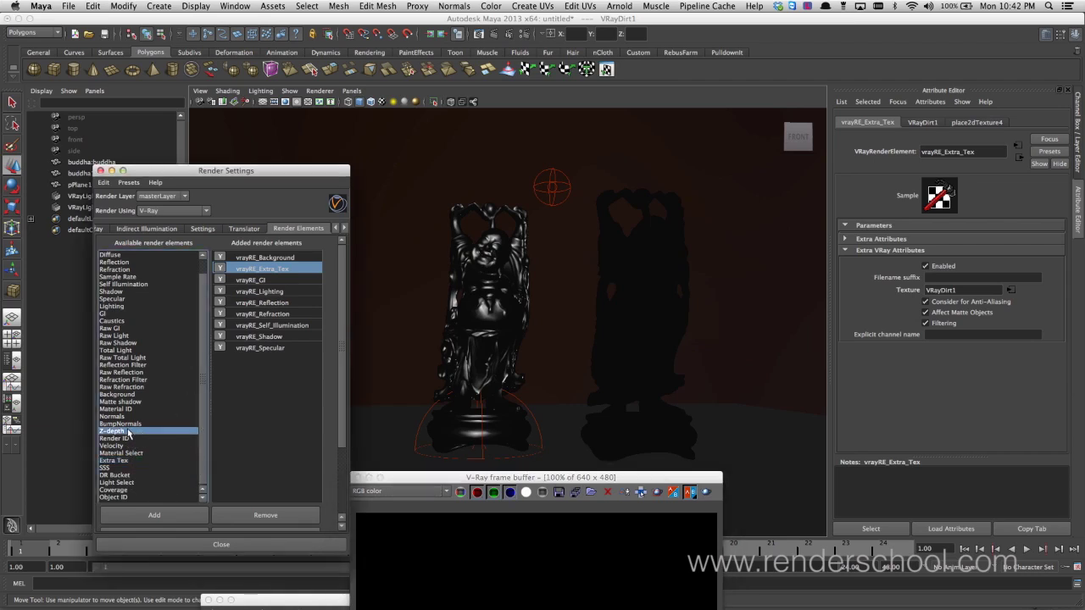
double_click(128, 431)
click(220, 269)
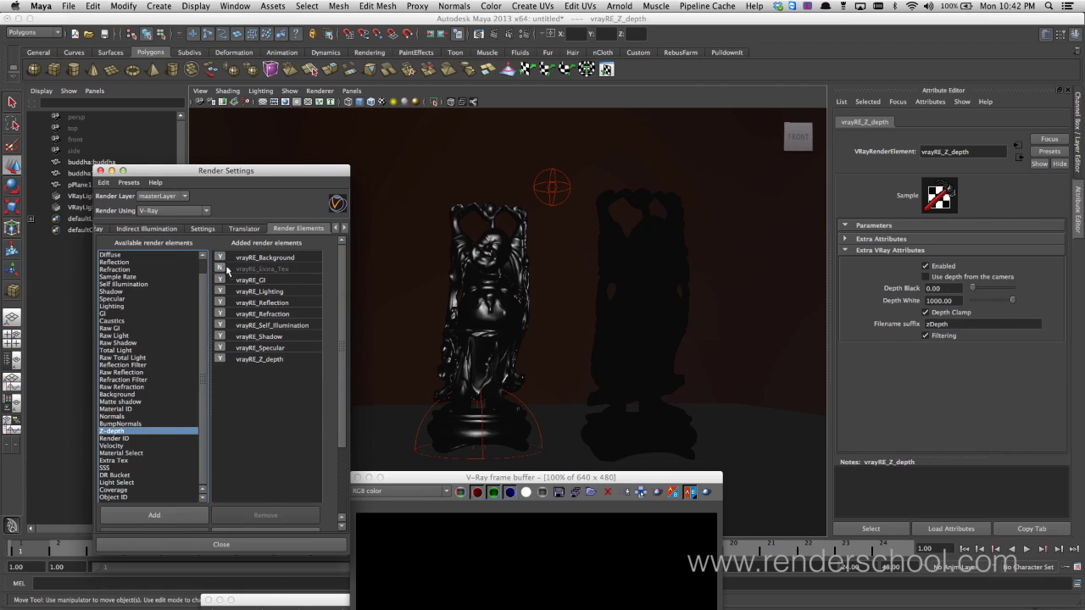
click(219, 269)
click(220, 268)
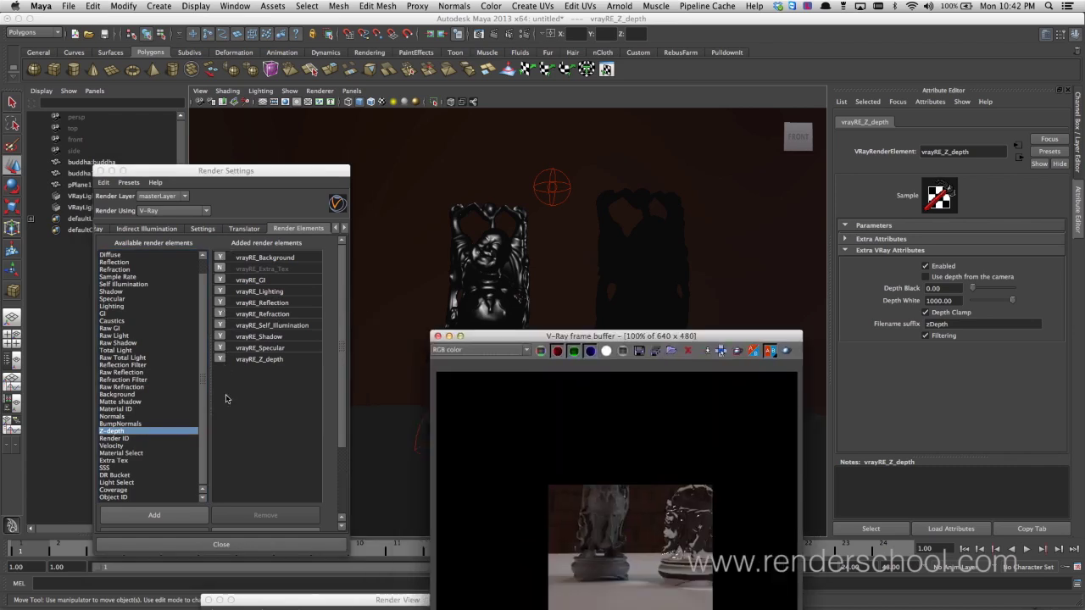
Set the Z-depth element's Depth White to 100 and turn off its Depth Clamp and Filtering options.
drag(496, 339, 409, 379)
drag(953, 300, 906, 307)
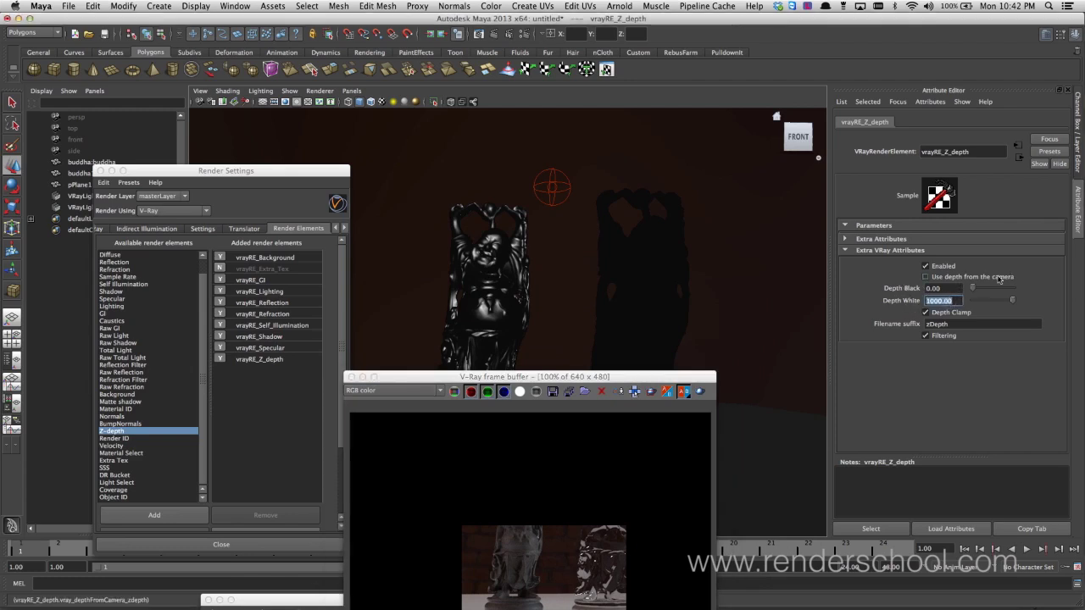
click(956, 301)
drag(956, 301, 898, 307)
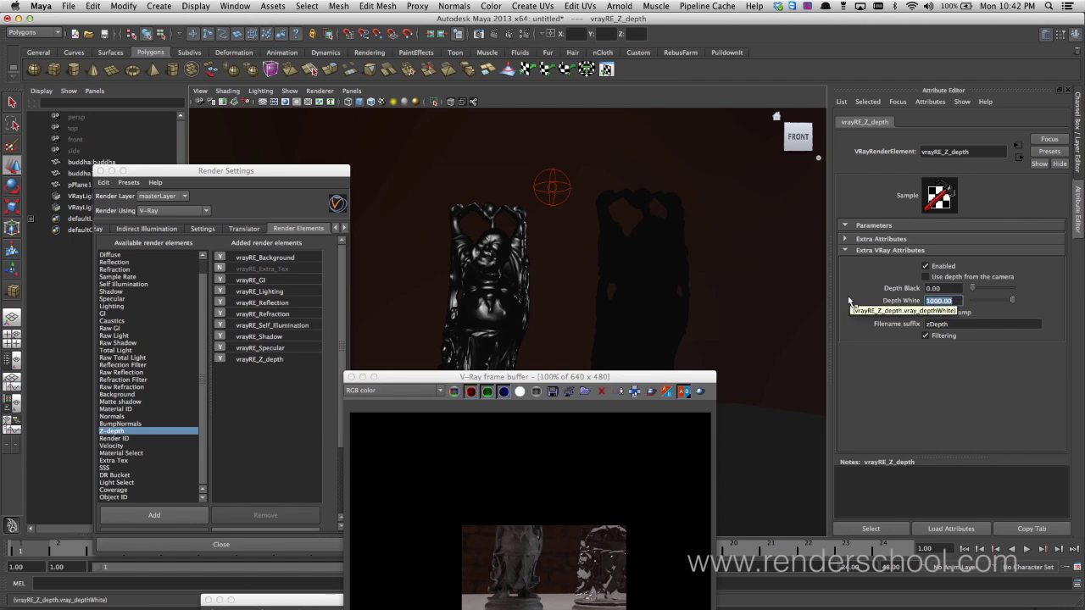
text(100)
key(Return)
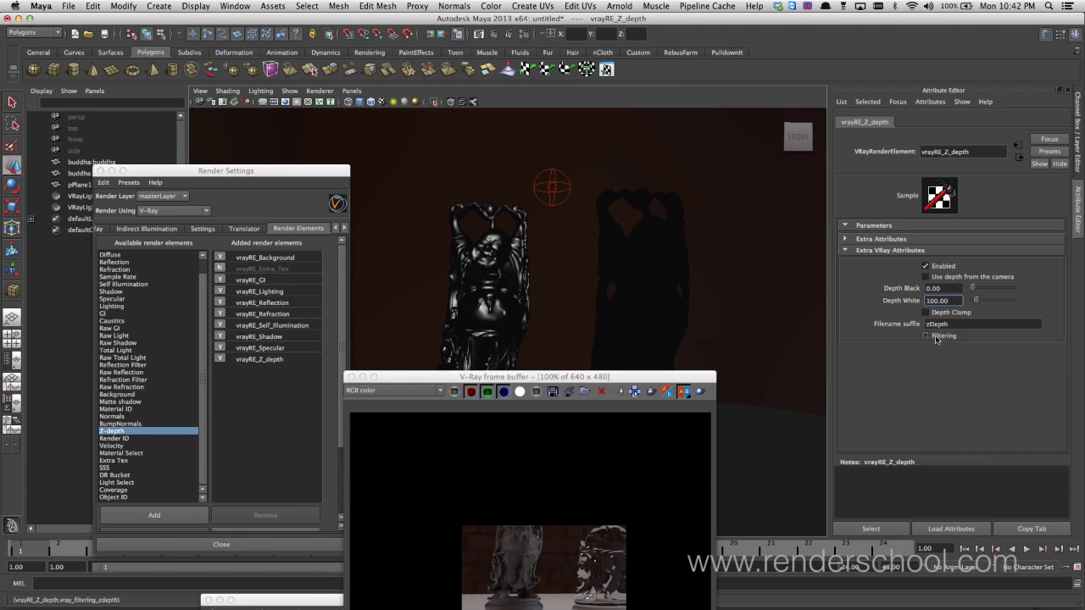
drag(641, 377, 640, 211)
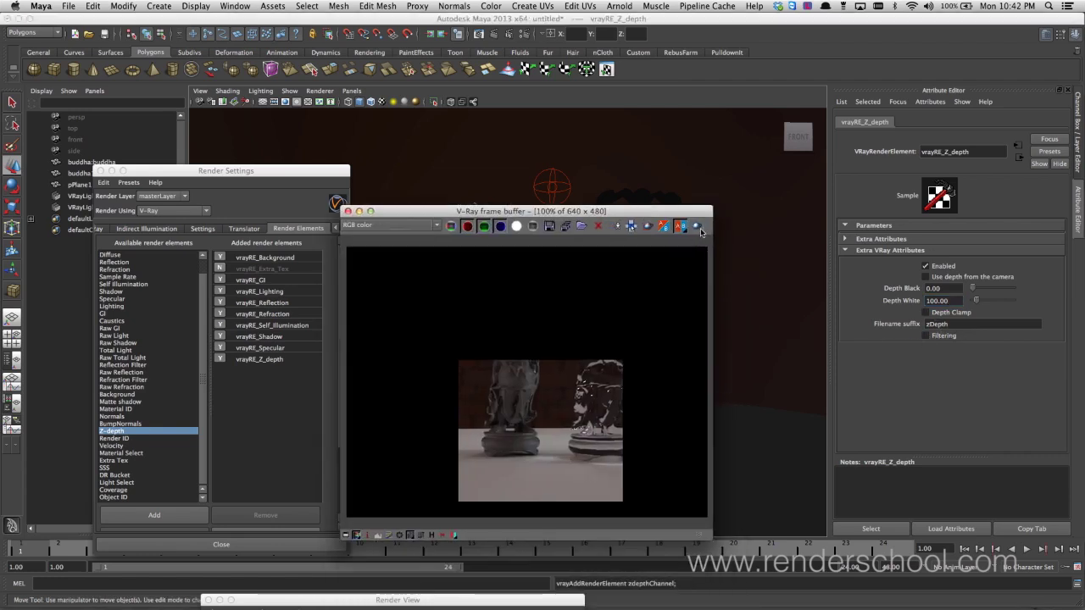
click(926, 336)
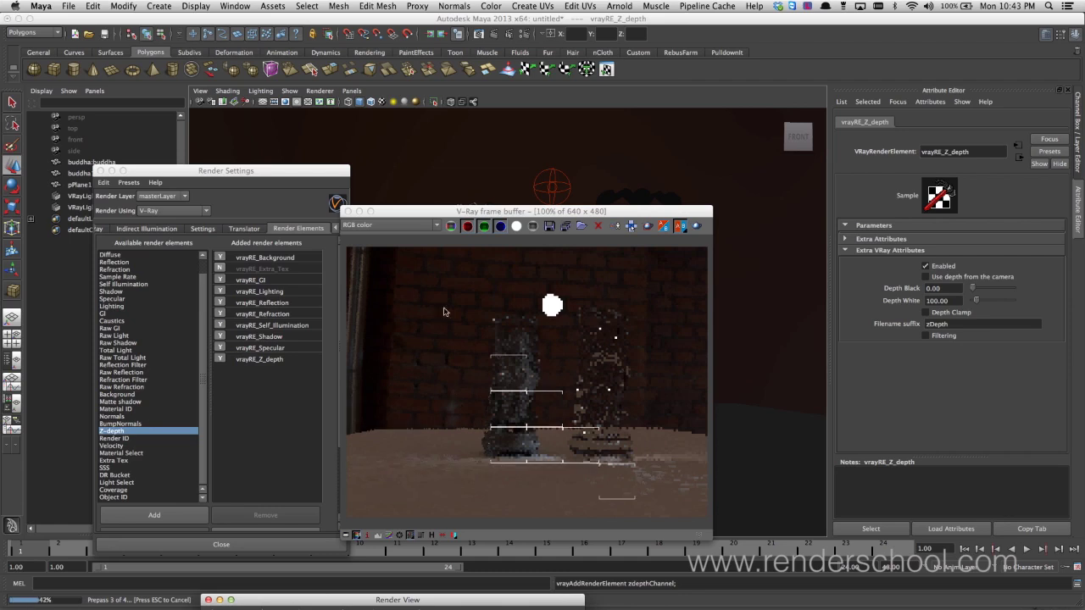
Display the zDepth pass of the full-frame render in the frame buffer.
click(401, 226)
scroll(412, 292, down, 1)
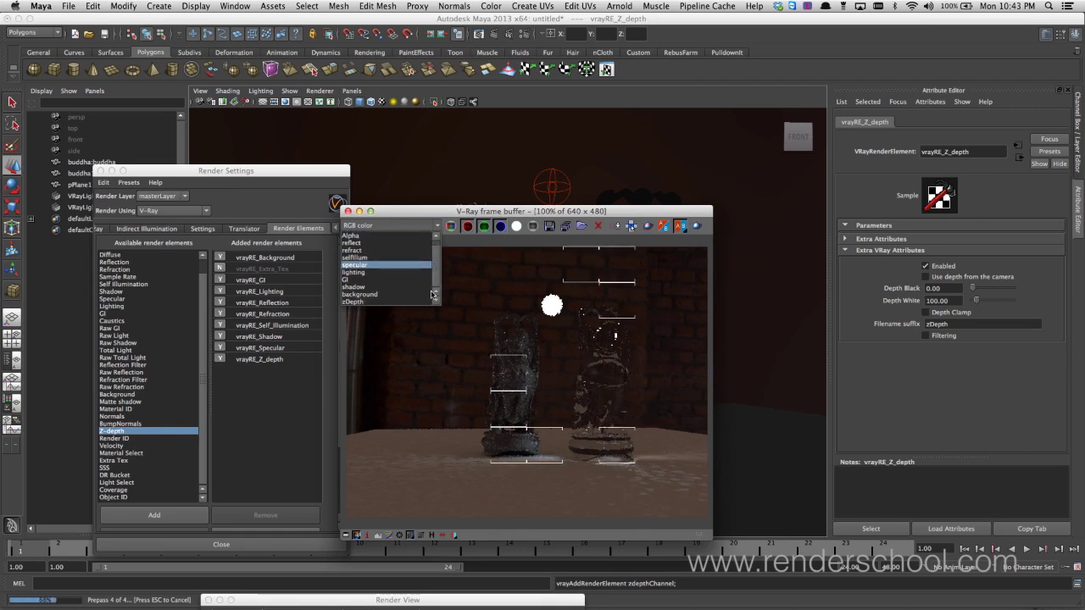
click(414, 301)
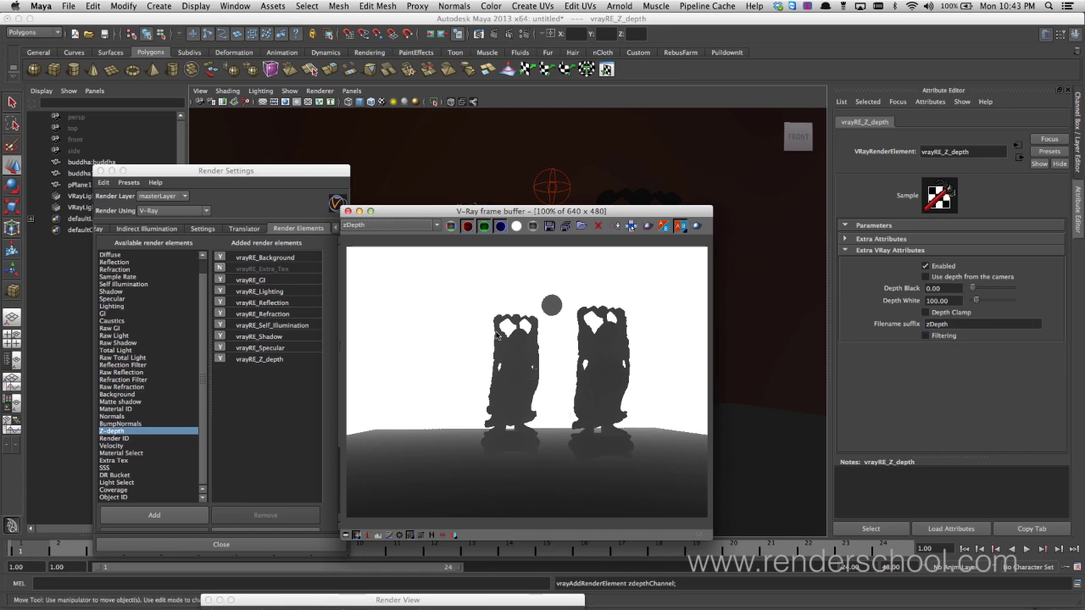
Set the Z-depth element's Depth White to 1.
double_click(955, 301)
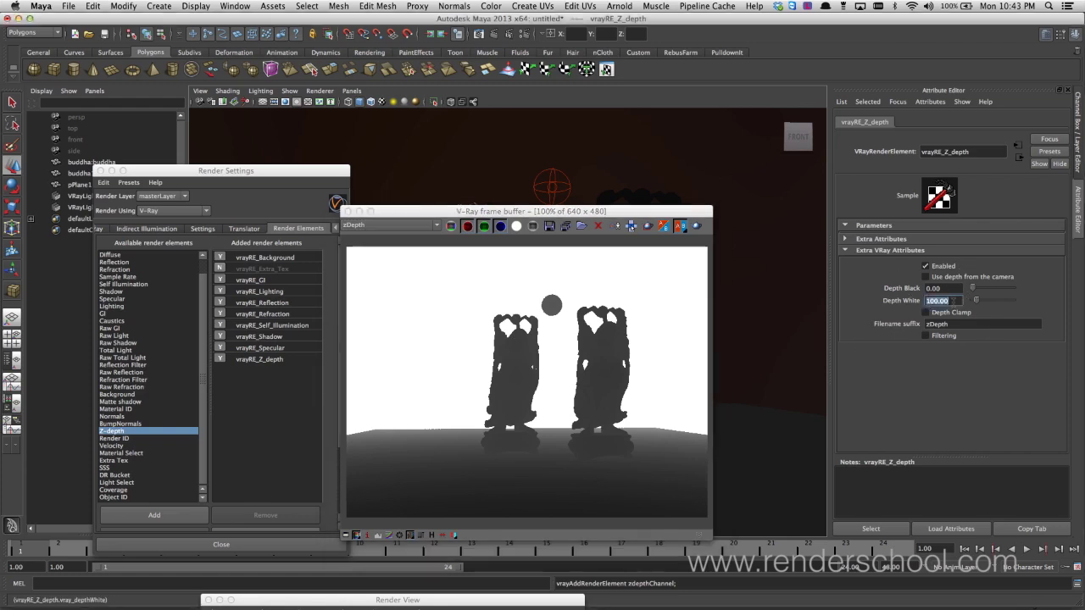
text(1)
key(Tab)
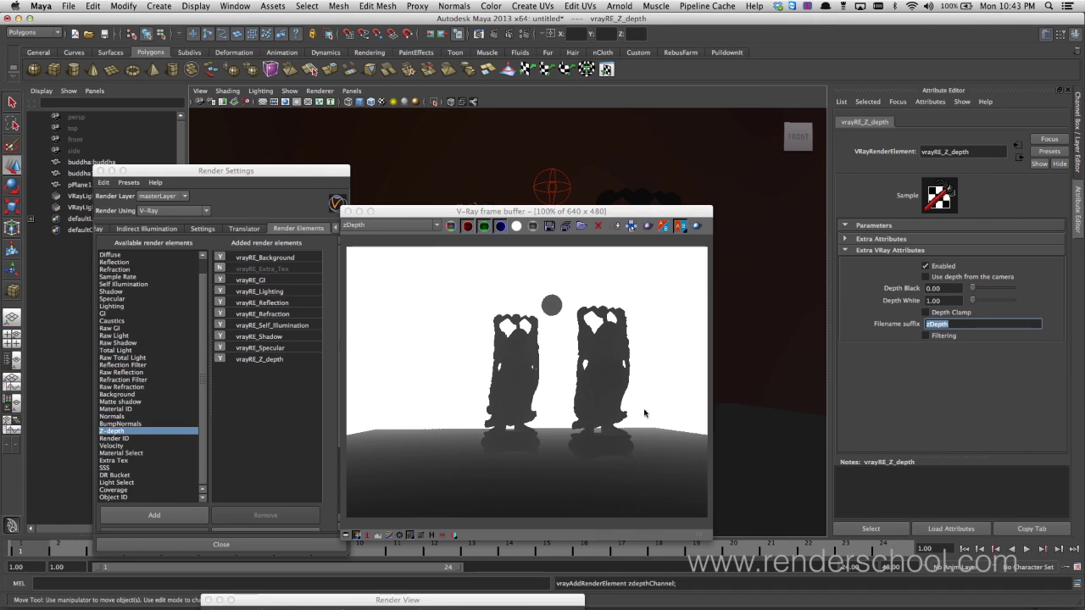
Inspect the pixel values of the floor in the zDepth pass and move the frame buffer aside.
right_click(649, 445)
right_drag(644, 453, 649, 483)
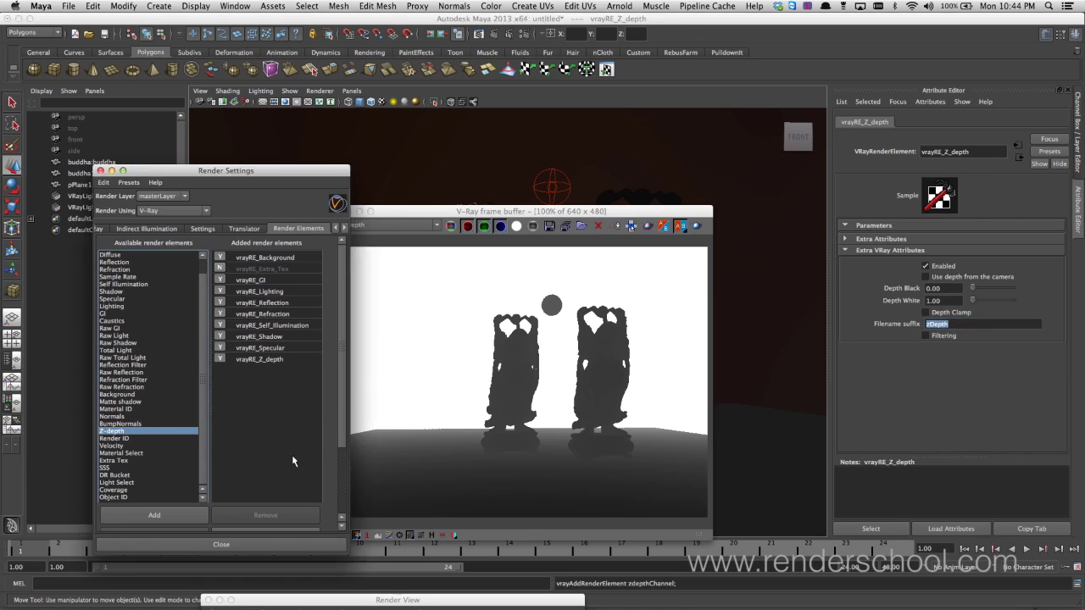
drag(528, 215, 614, 314)
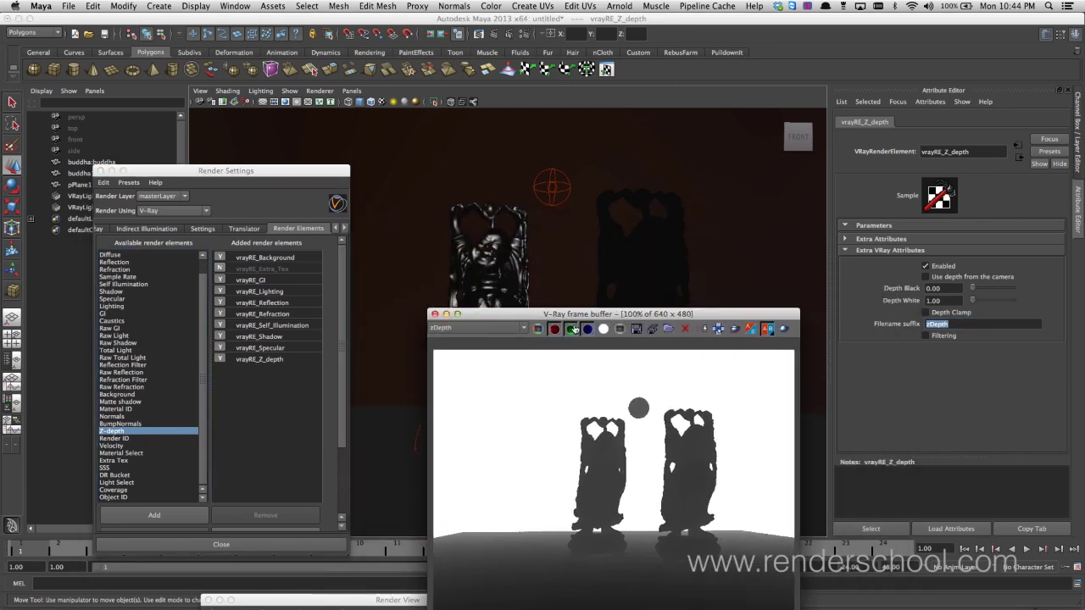
Add a Multi Matte element to the V-Ray render elements and move the frame buffer clear of the Buddhas.
drag(487, 320, 434, 507)
click(206, 264)
scroll(205, 264, up, 2)
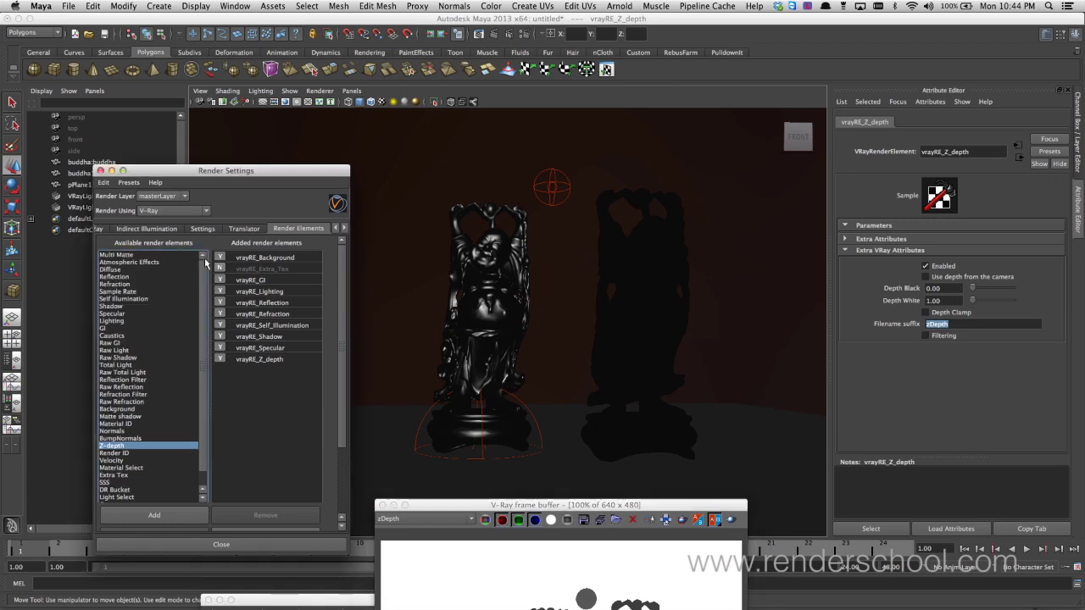
click(148, 255)
double_click(148, 255)
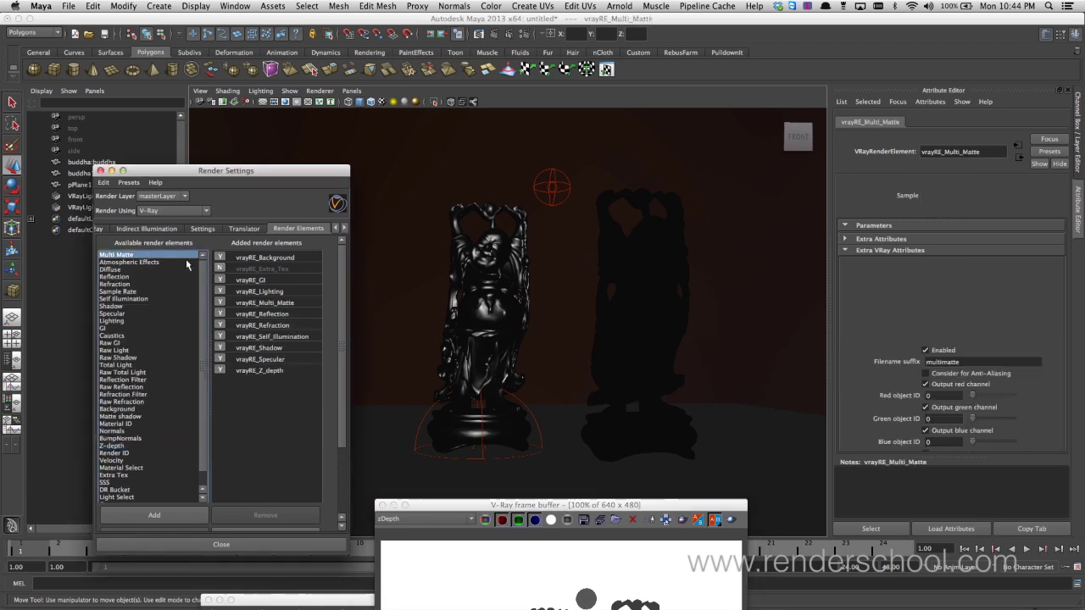
click(312, 307)
drag(539, 500, 224, 256)
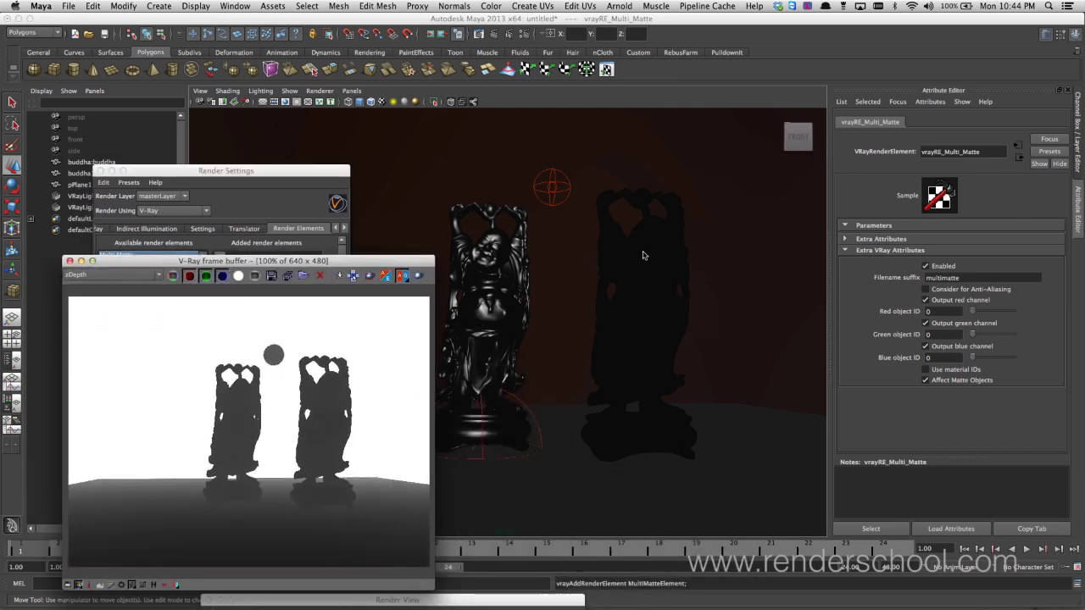
Add the V-Ray Material ID attribute to the left Buddha's VRayMtl3 material and show its Multimatte ID.
click(487, 288)
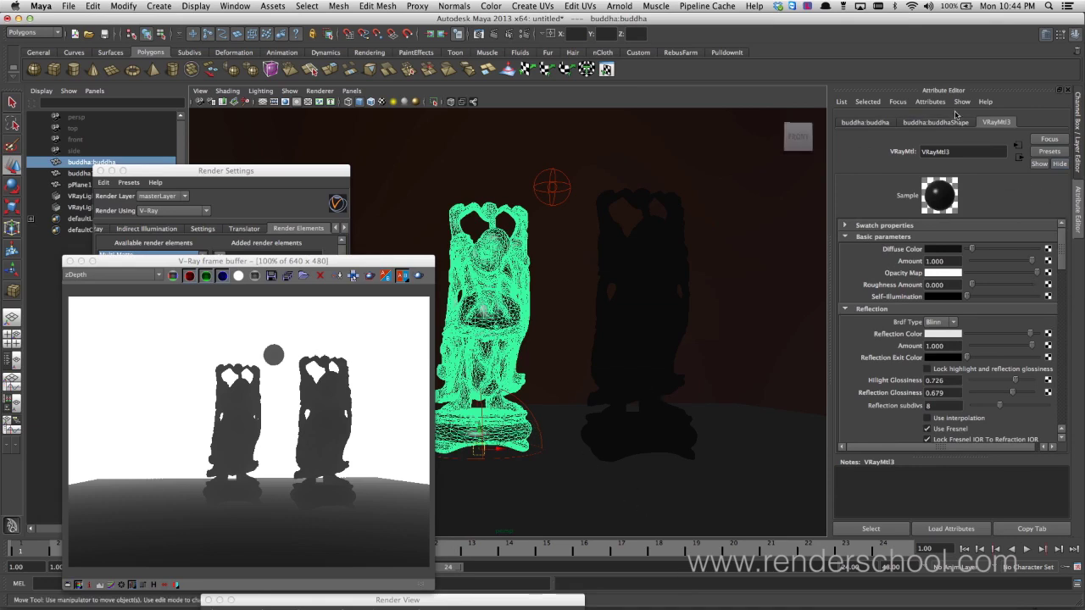
click(929, 100)
mouse_move(936, 146)
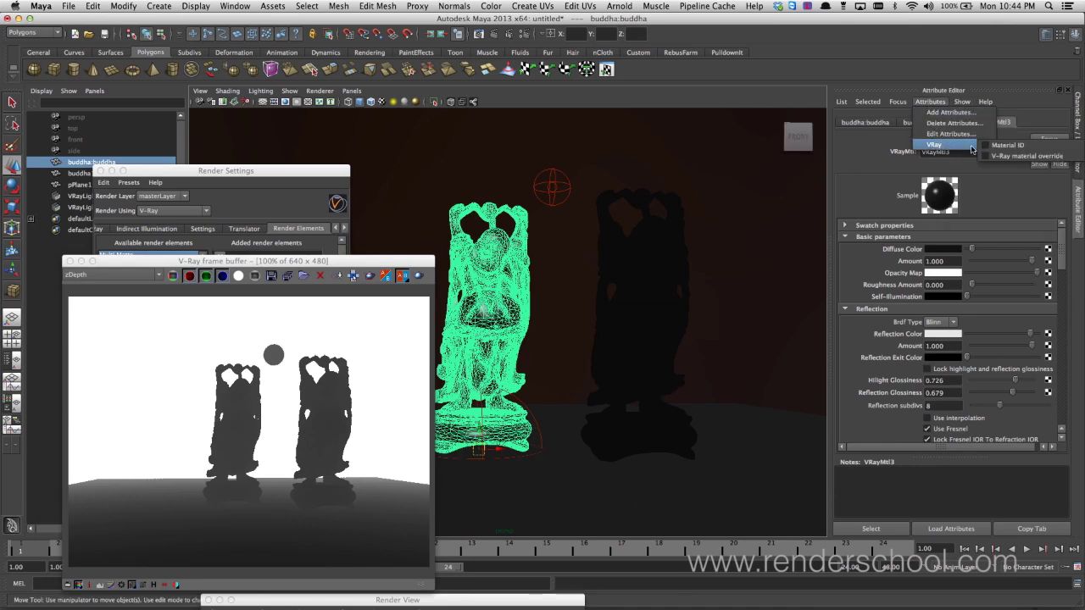
click(1007, 145)
scroll(1065, 335, down, 3)
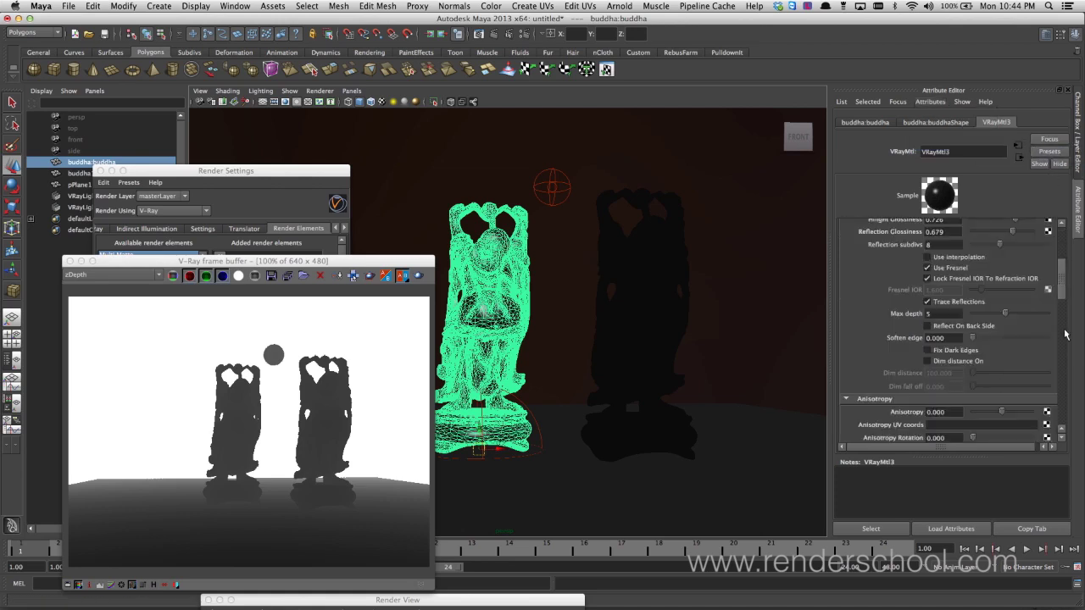
scroll(1065, 334, down, 5)
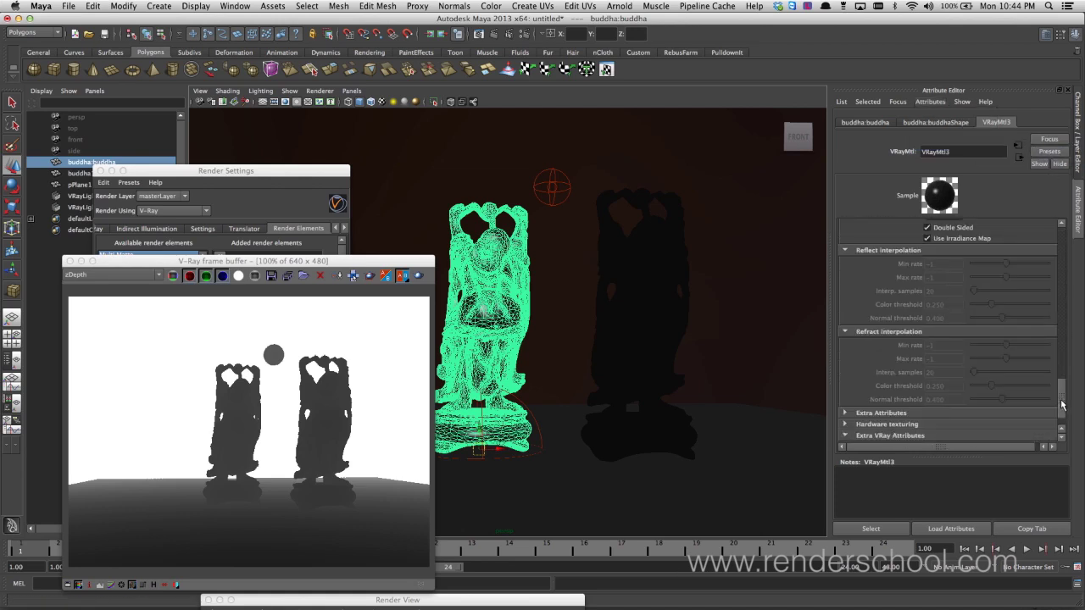
scroll(1063, 405, down, 2)
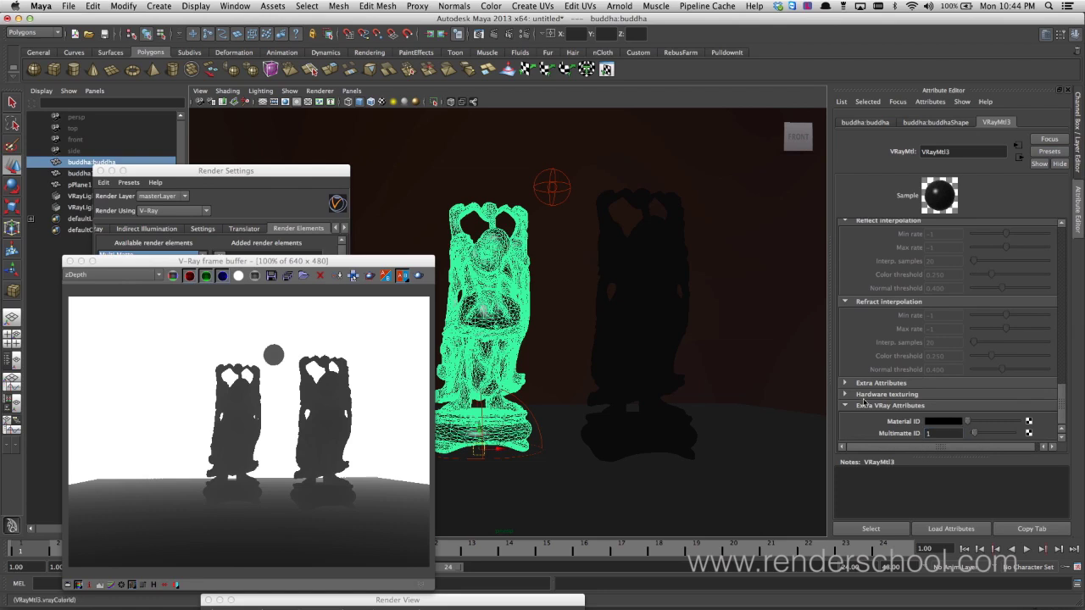
Add the V-Ray Material ID attribute to the right Buddha's VRayMtl2 material and set its Multimatte ID to 2.
click(659, 310)
click(929, 101)
mouse_move(943, 146)
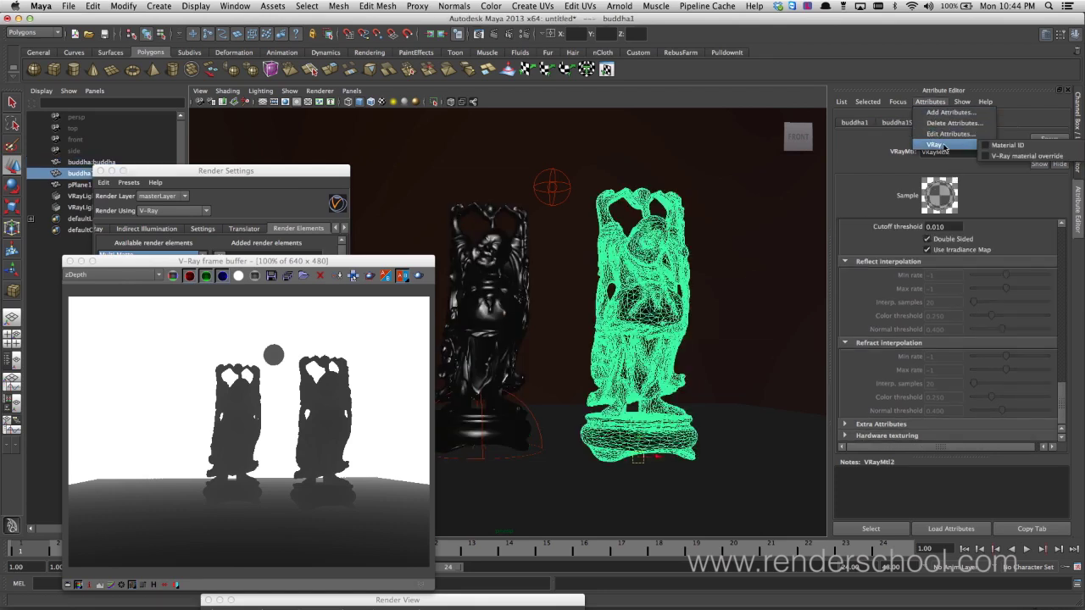
click(1021, 146)
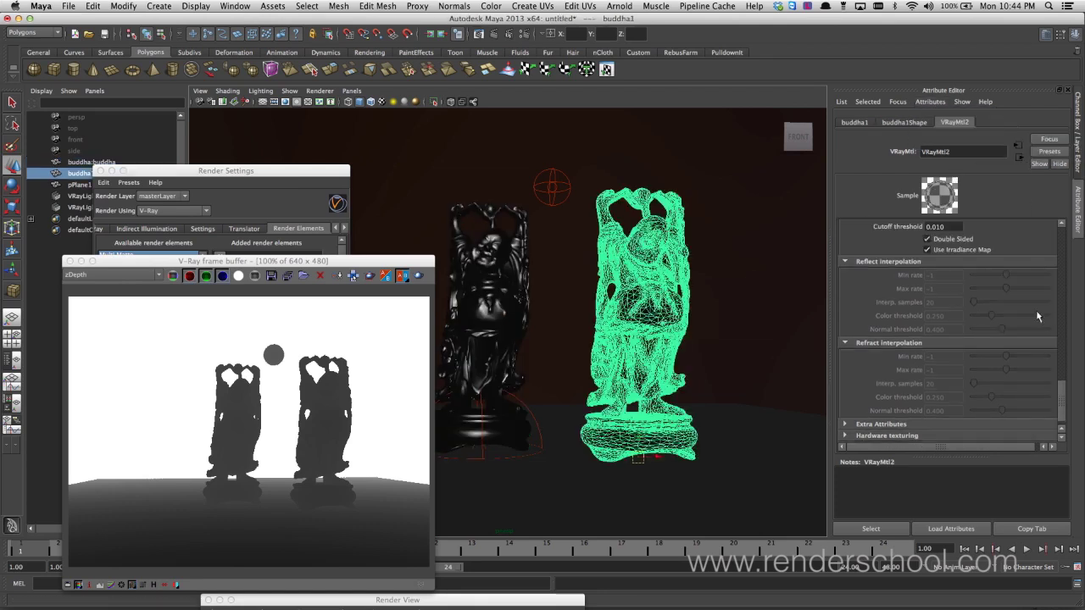
drag(1057, 399, 1057, 421)
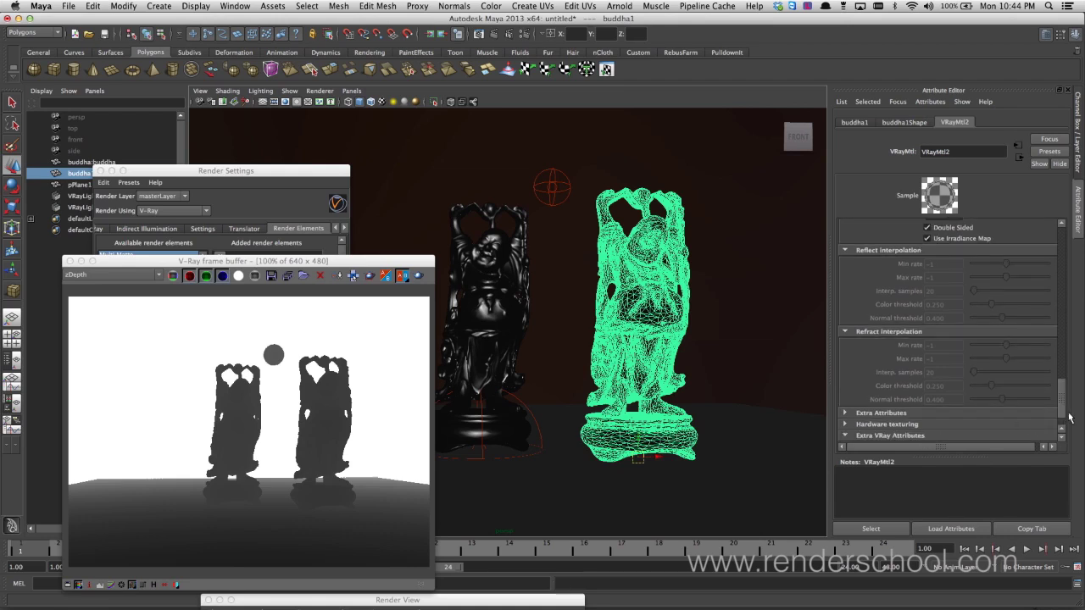
click(890, 436)
click(940, 433)
text(2)
key(Return)
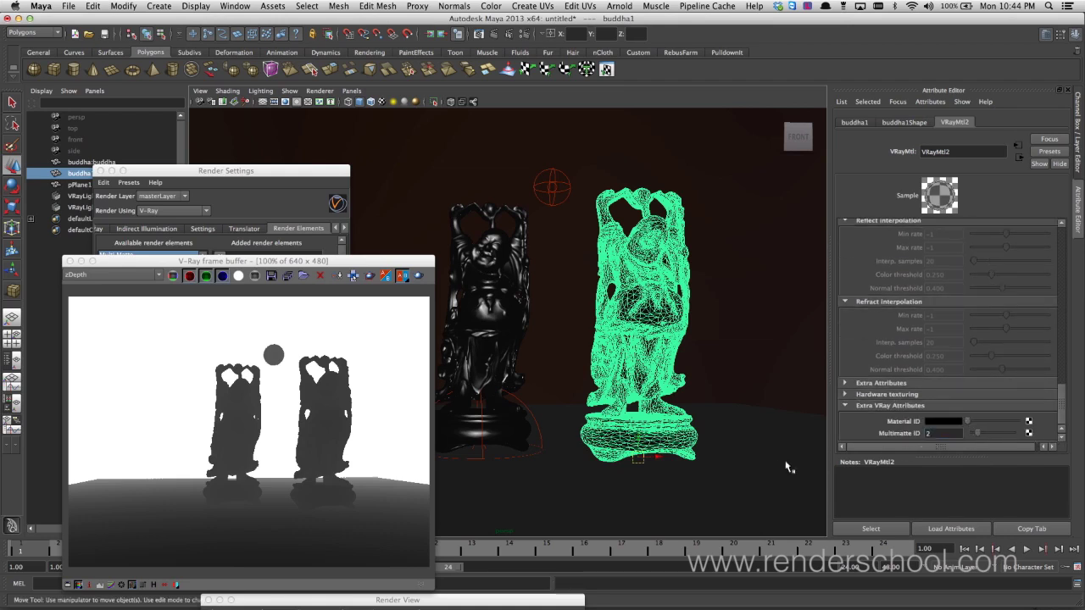
Add the V-Ray Object ID attribute to the floor plane's shape node.
click(780, 447)
click(930, 101)
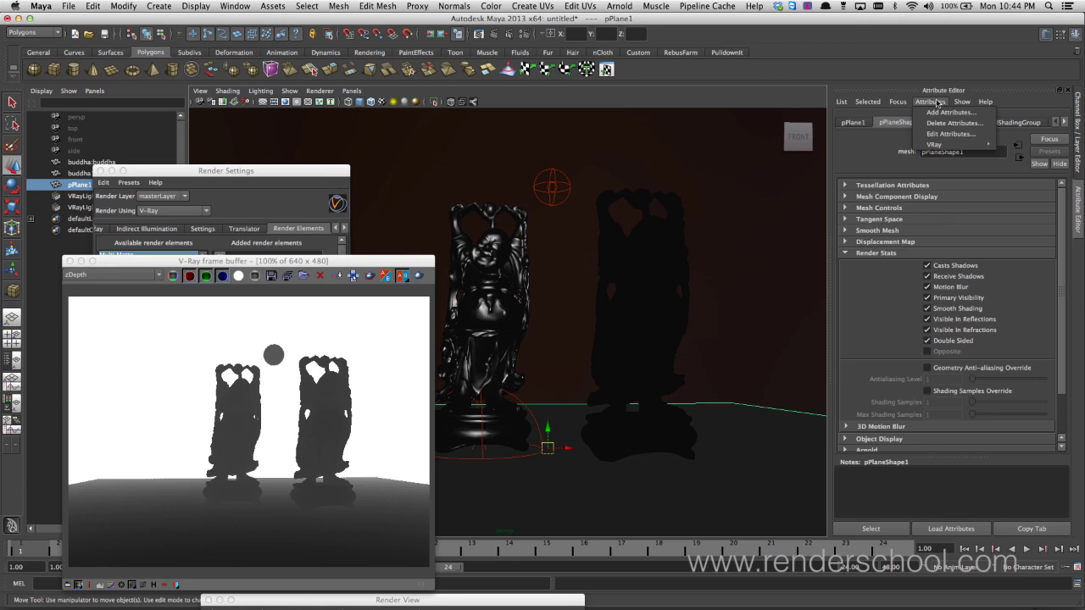
mouse_move(942, 145)
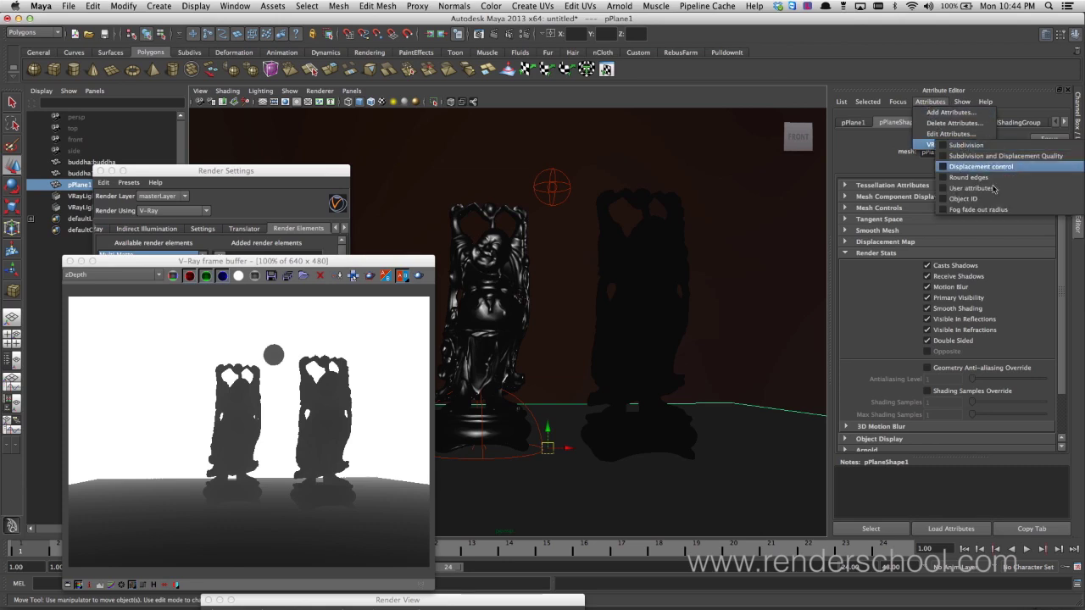
click(991, 200)
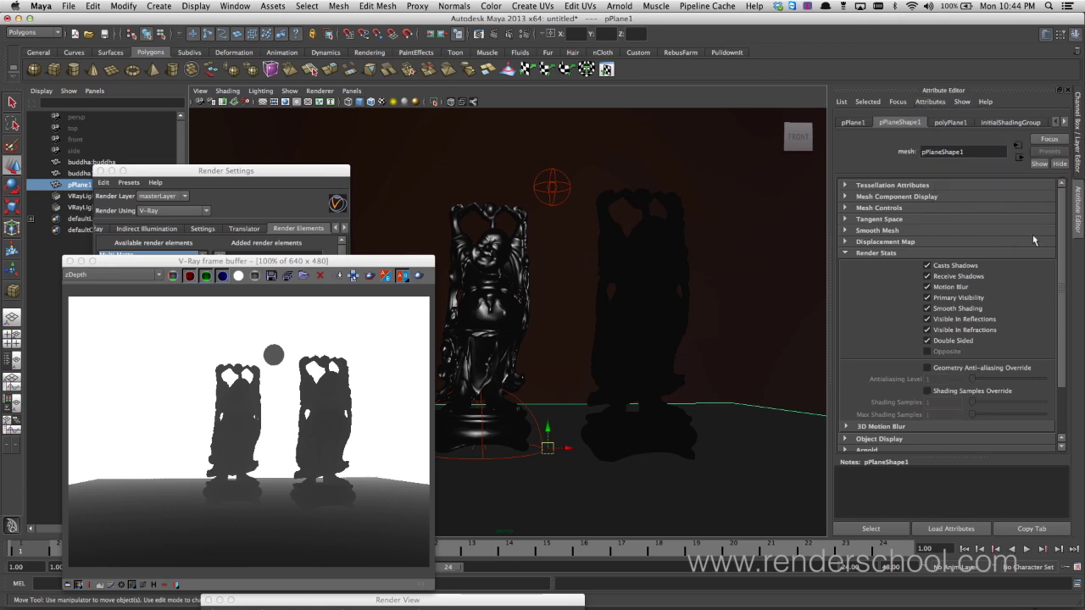
Add the V-Ray Material ID attribute to the floor plane's lambert1 material and open its Multimatte ID for editing.
click(1065, 123)
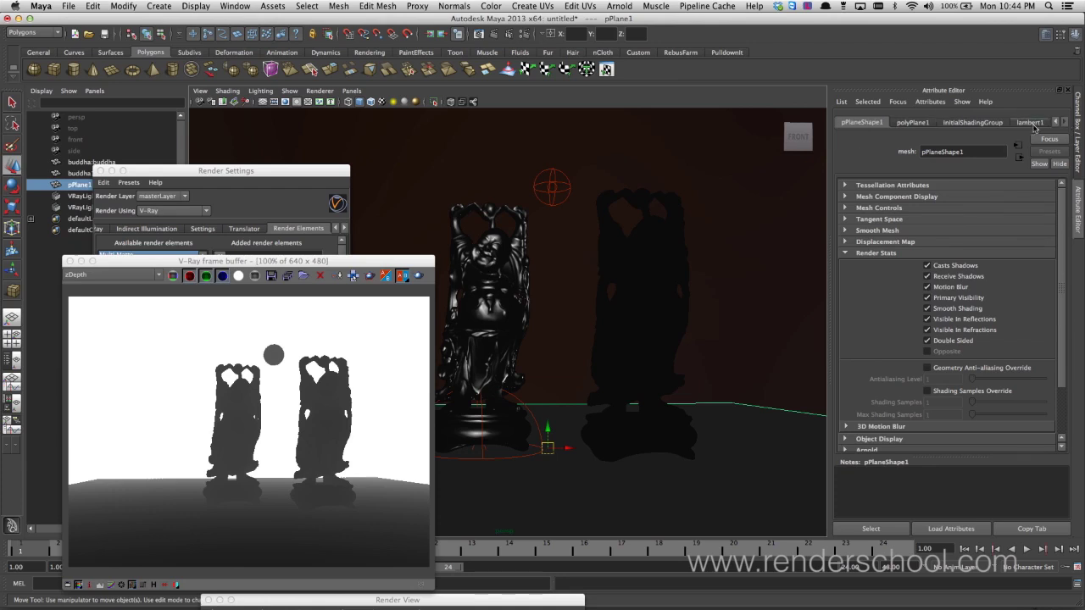
click(1030, 124)
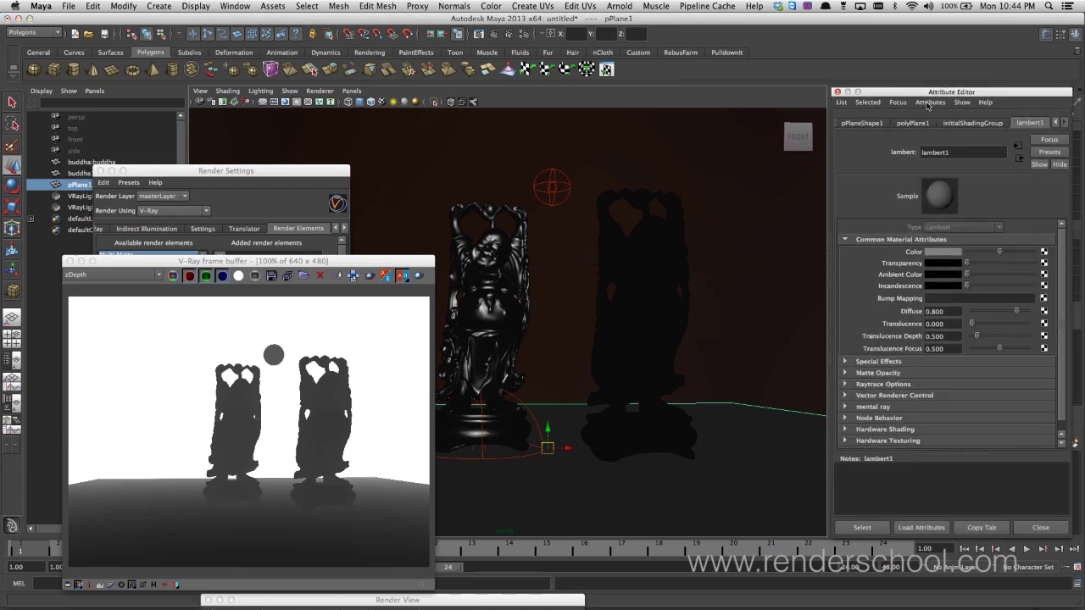
click(925, 102)
click(918, 93)
click(899, 109)
mouse_move(949, 152)
click(1021, 153)
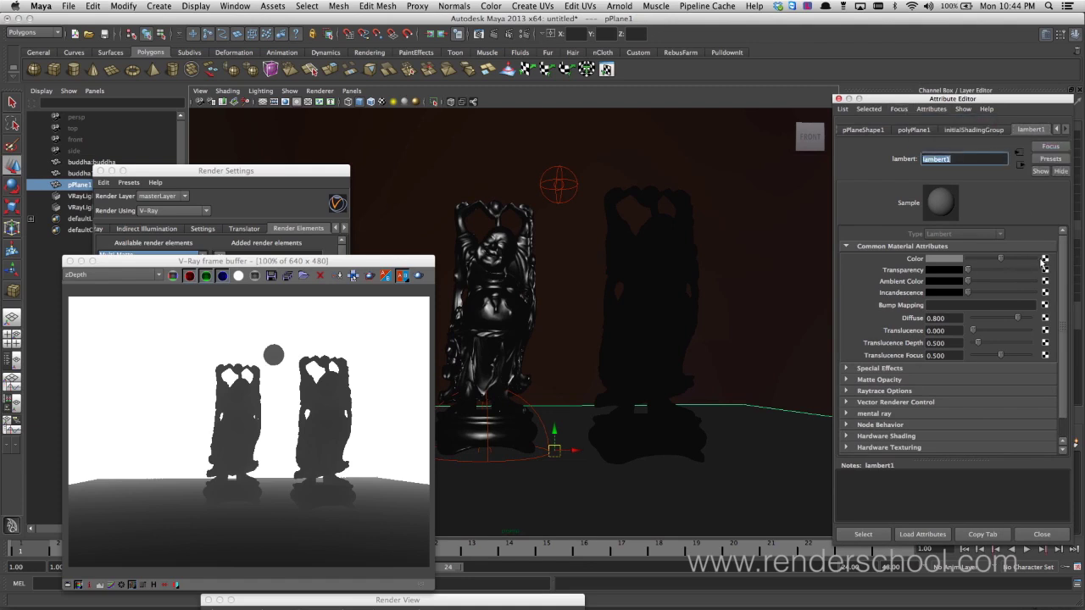
drag(1061, 403, 1064, 468)
click(919, 449)
click(1062, 431)
click(944, 445)
Set the Multi Matte element's red, green and blue object IDs to 1, 2 and 3 and turn on Use material IDs.
drag(308, 172, 372, 150)
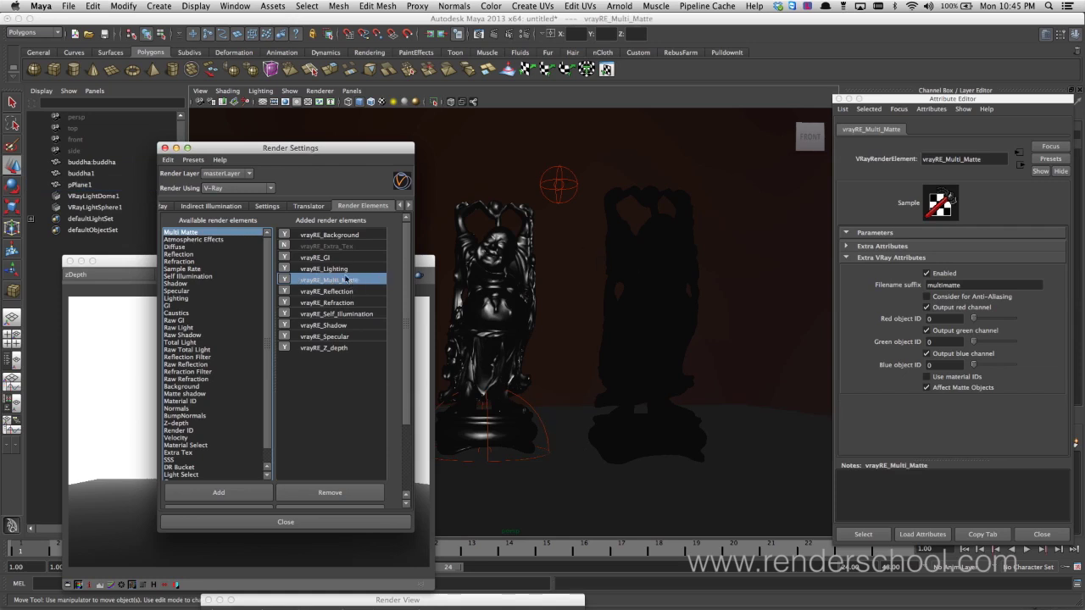
click(934, 319)
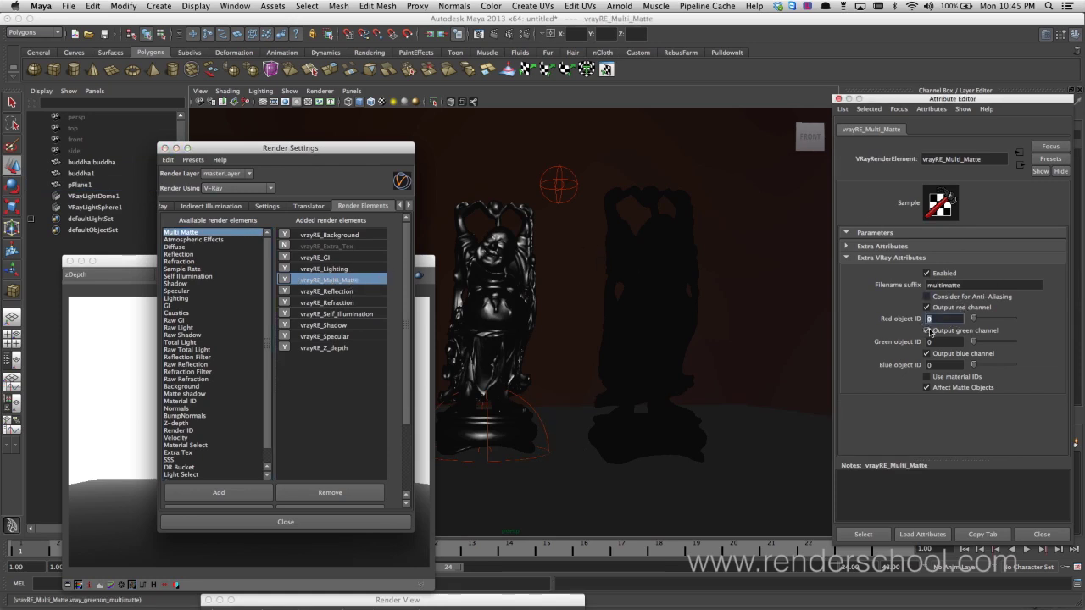
text(1)
key(Tab)
text(2)
key(Tab)
text(3)
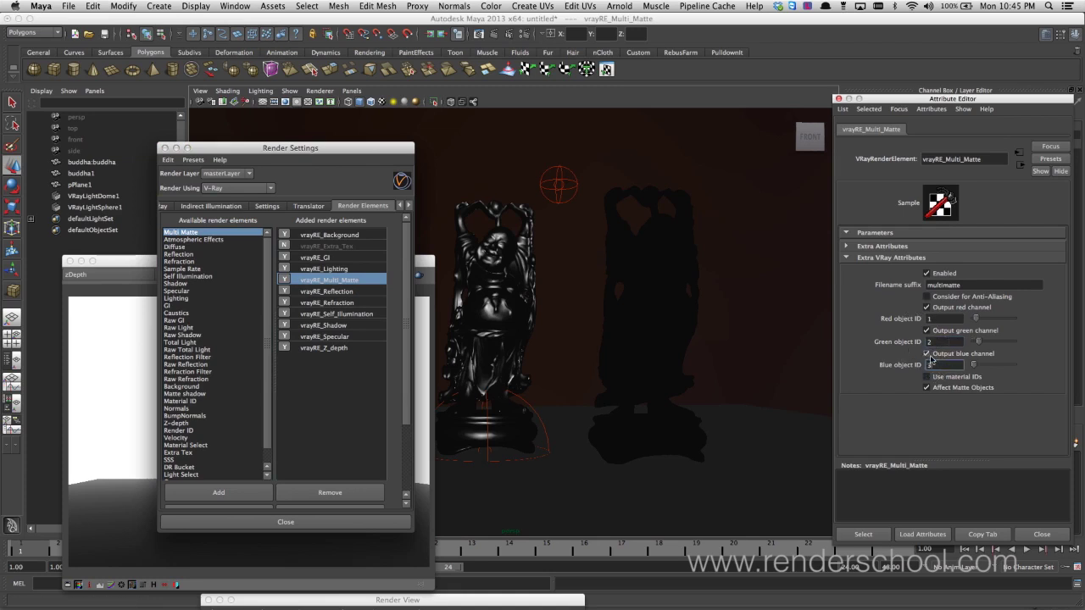
click(964, 378)
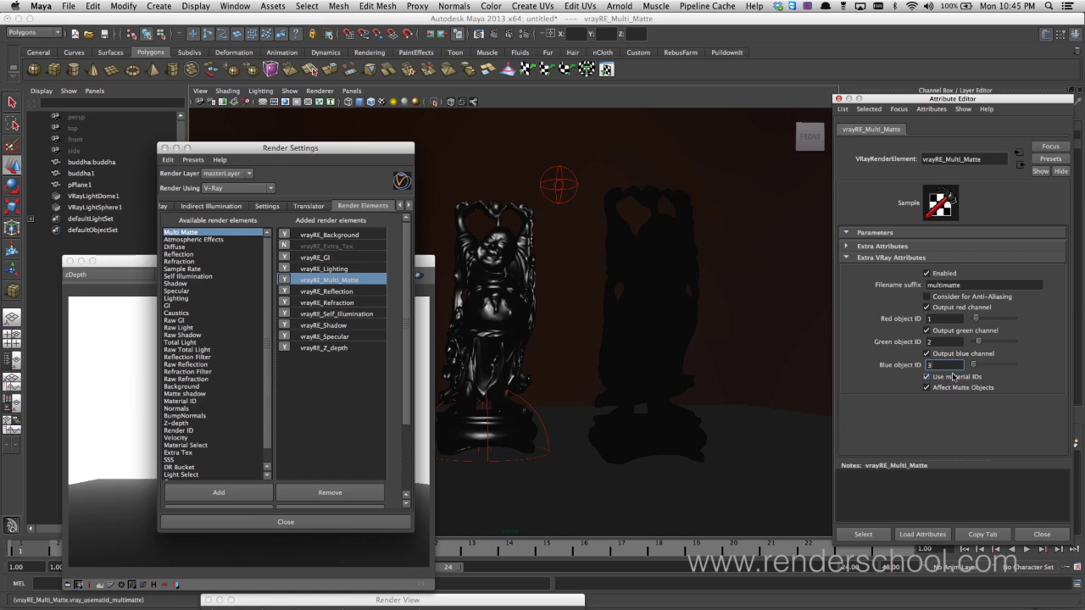
click(958, 379)
click(953, 380)
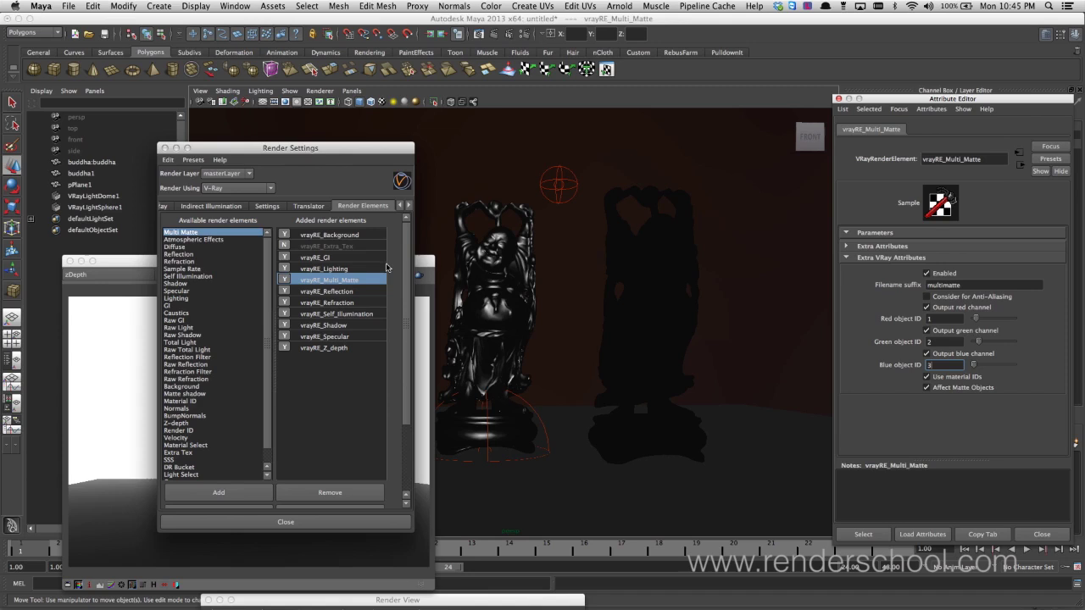
Render the scene with the Multi Matte element and display the RGB color pass in the frame buffer.
drag(421, 262, 455, 207)
click(451, 222)
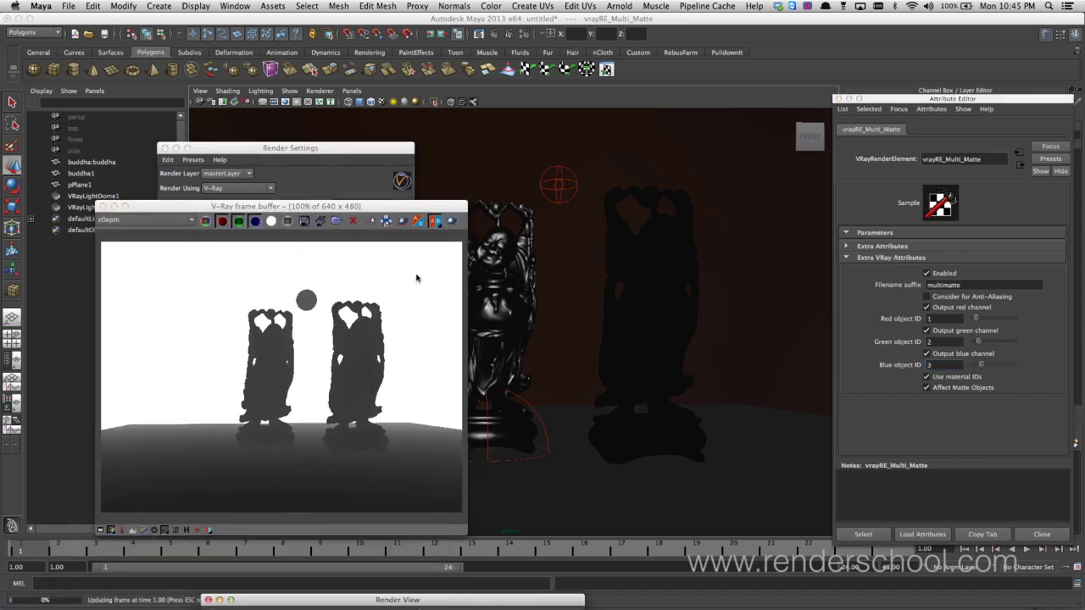
drag(377, 148, 689, 144)
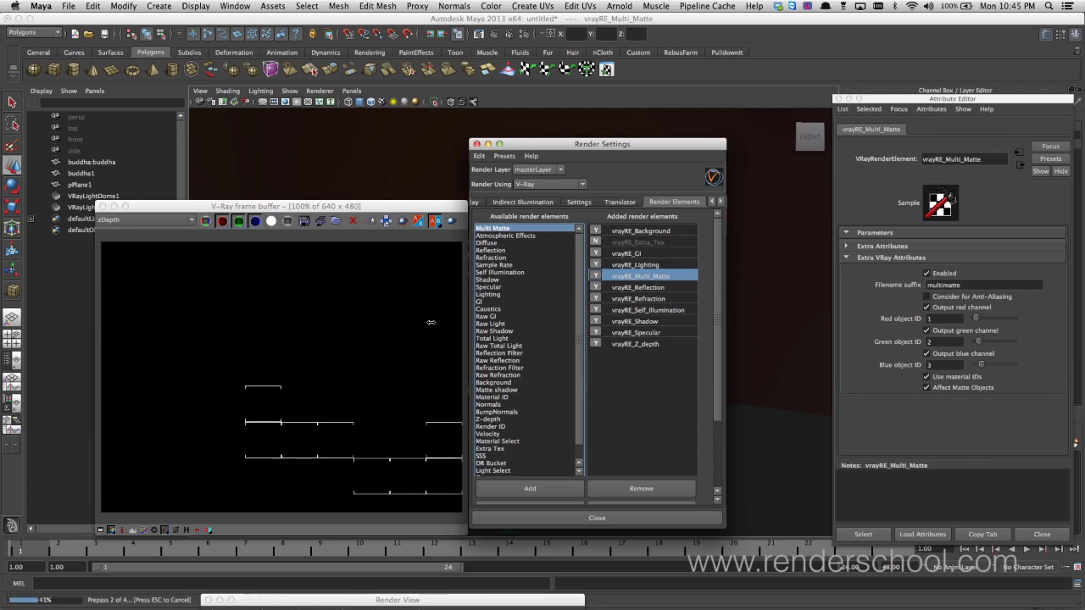
click(189, 222)
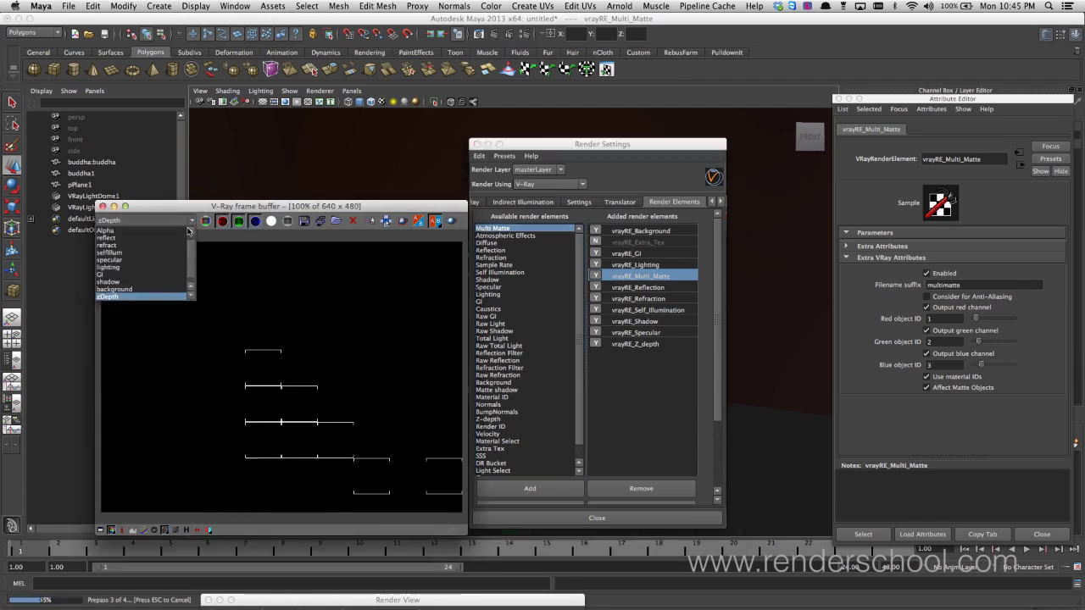
scroll(187, 234, up, 2)
click(187, 234)
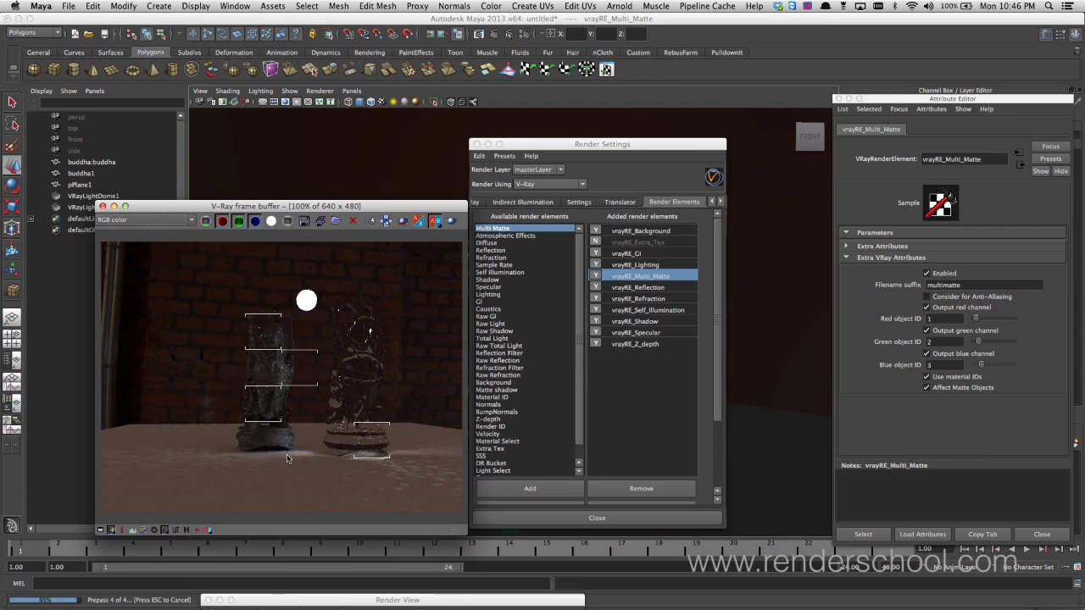
Display the multimatte pass of the running render in the frame buffer.
click(175, 222)
scroll(190, 284, down, 3)
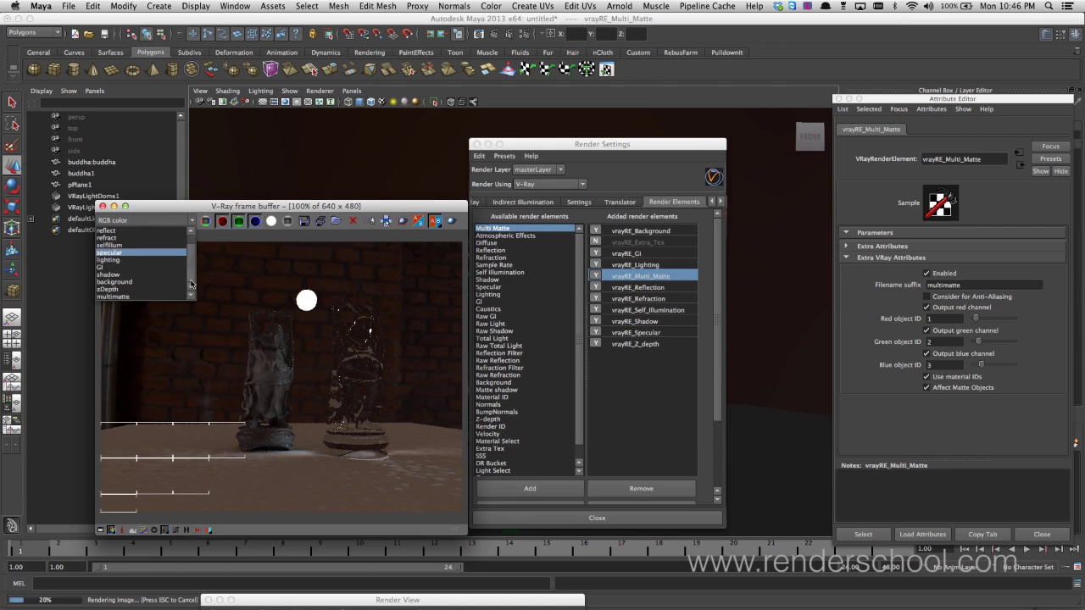
click(113, 296)
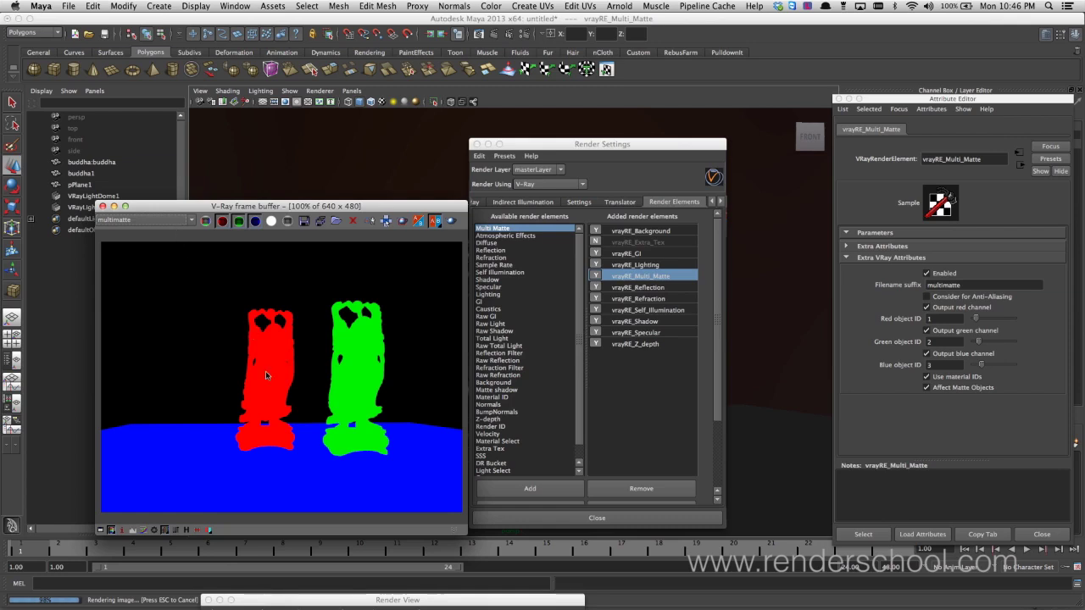
Compare the RGB color and background passes with the multimatte pass in the frame buffer.
click(191, 222)
scroll(191, 254, up, 3)
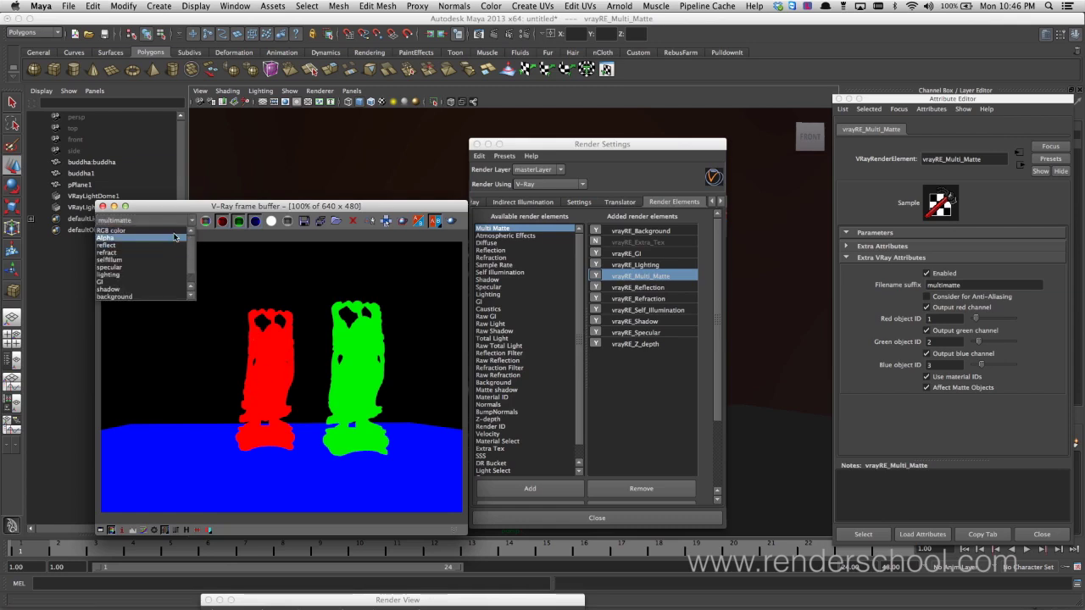
click(178, 230)
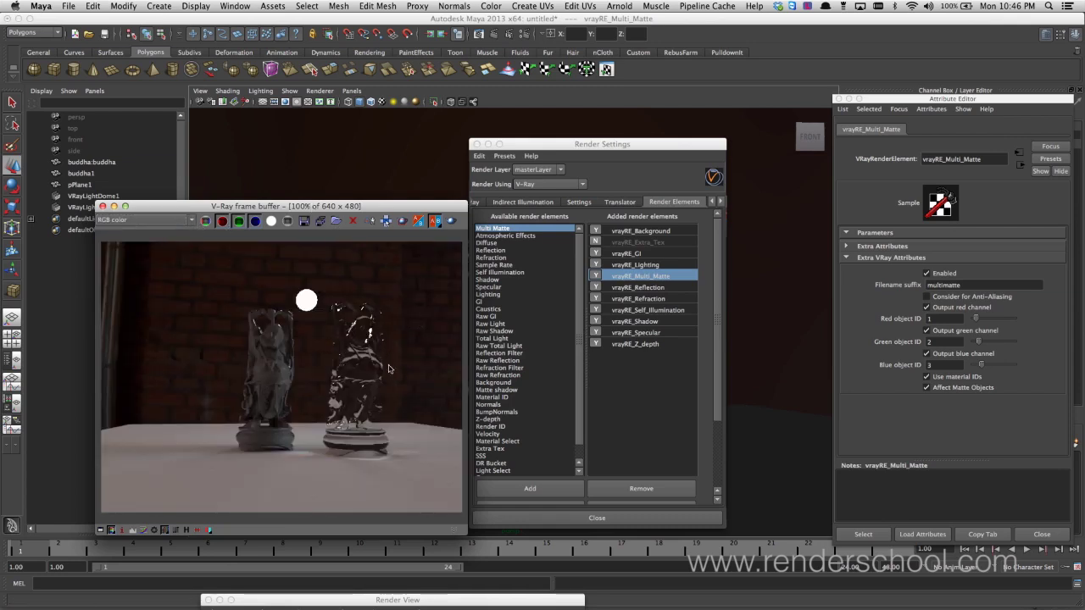
click(193, 221)
click(170, 292)
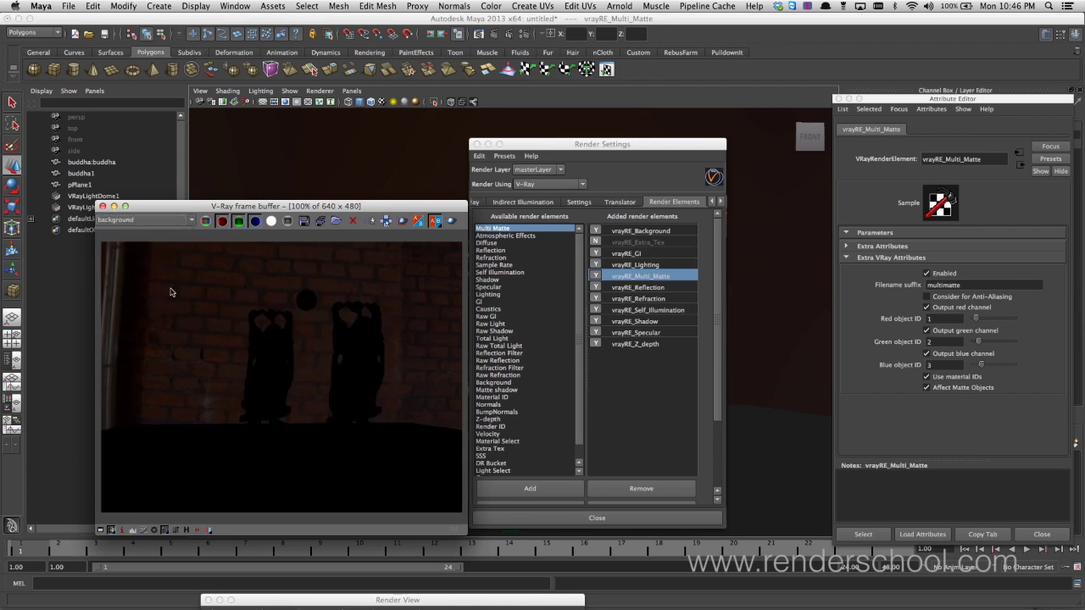
click(185, 222)
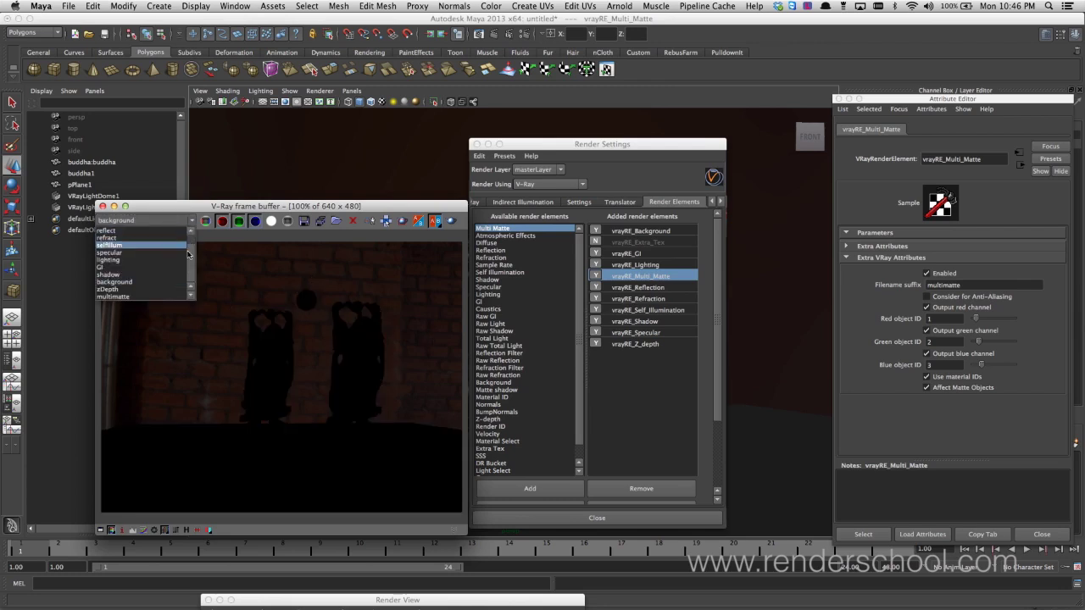
click(173, 296)
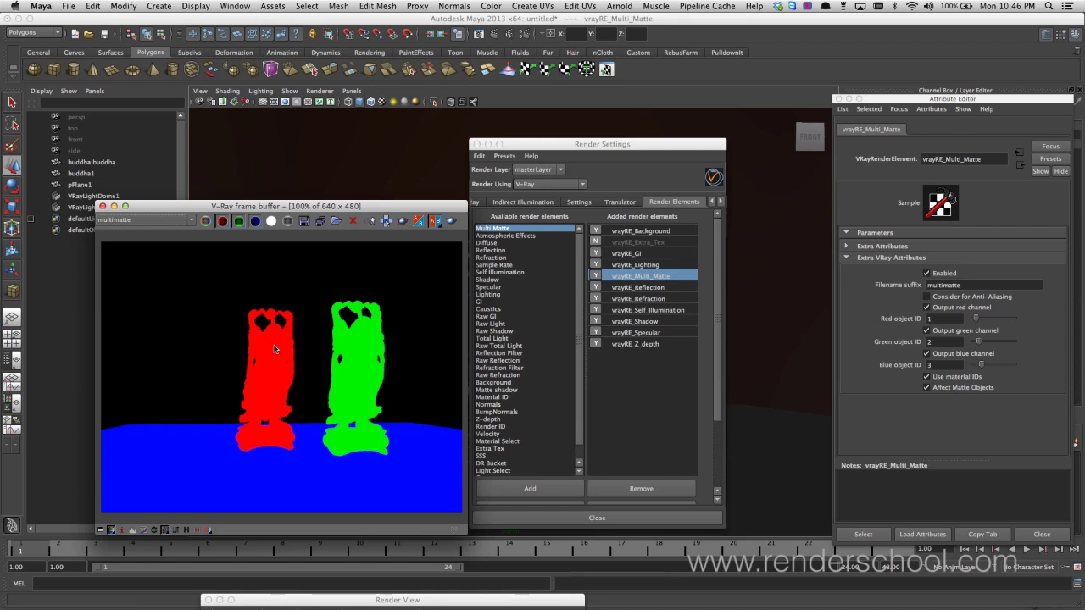
drag(433, 211, 396, 211)
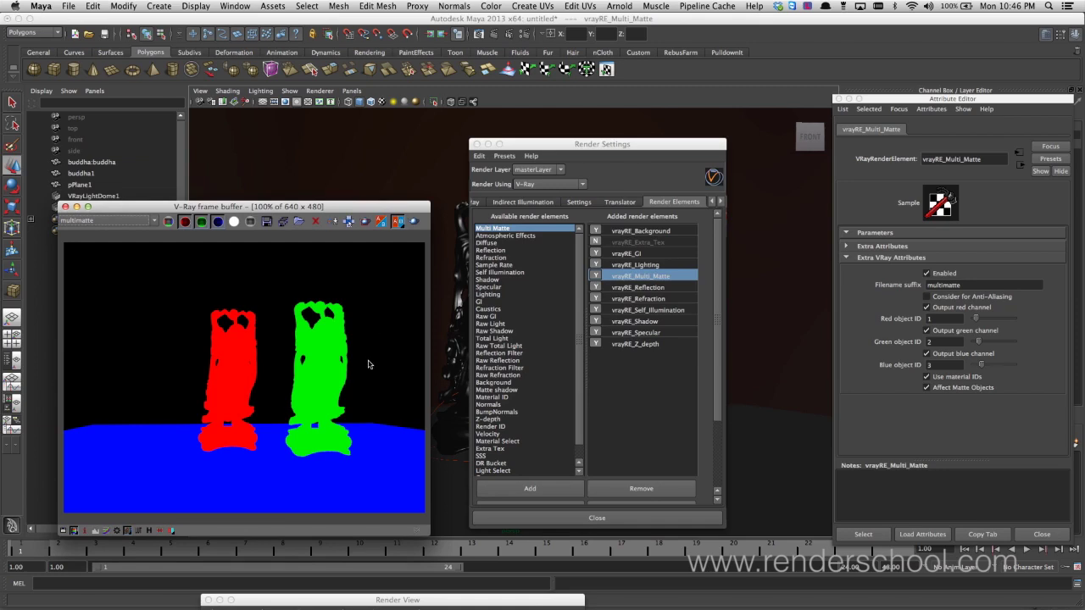
Close the frame buffer and add two Light Select render elements to the scene.
click(66, 207)
drag(559, 144, 292, 113)
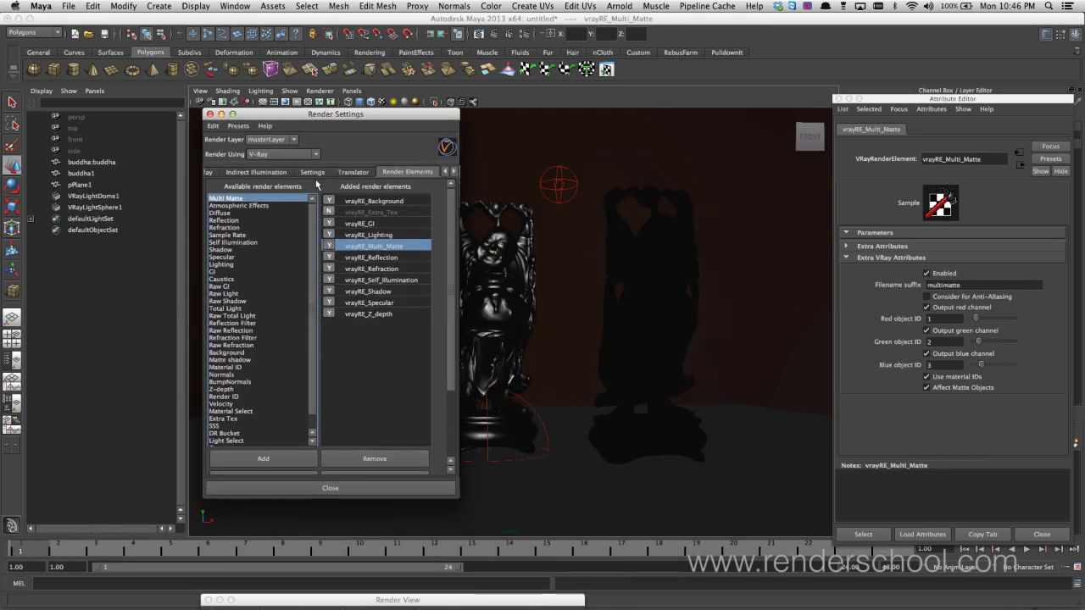
scroll(307, 329, down, 2)
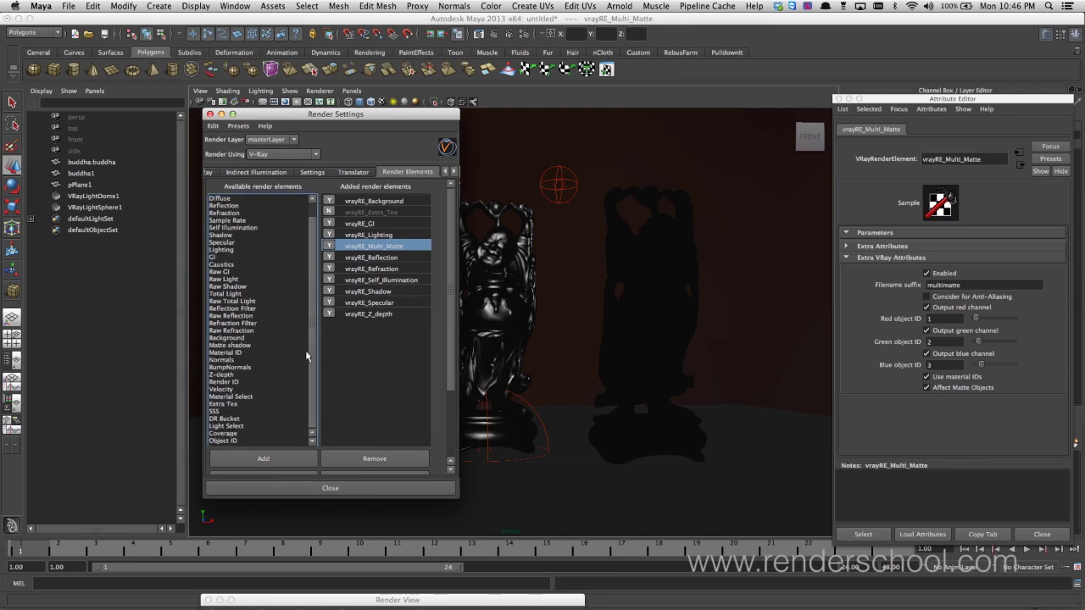
double_click(247, 426)
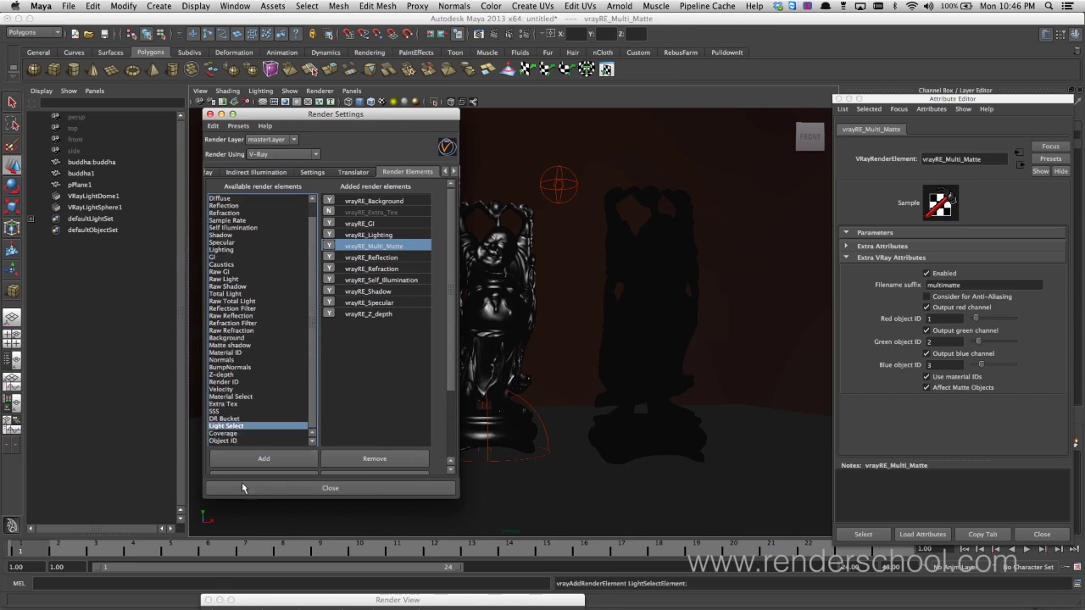
double_click(238, 427)
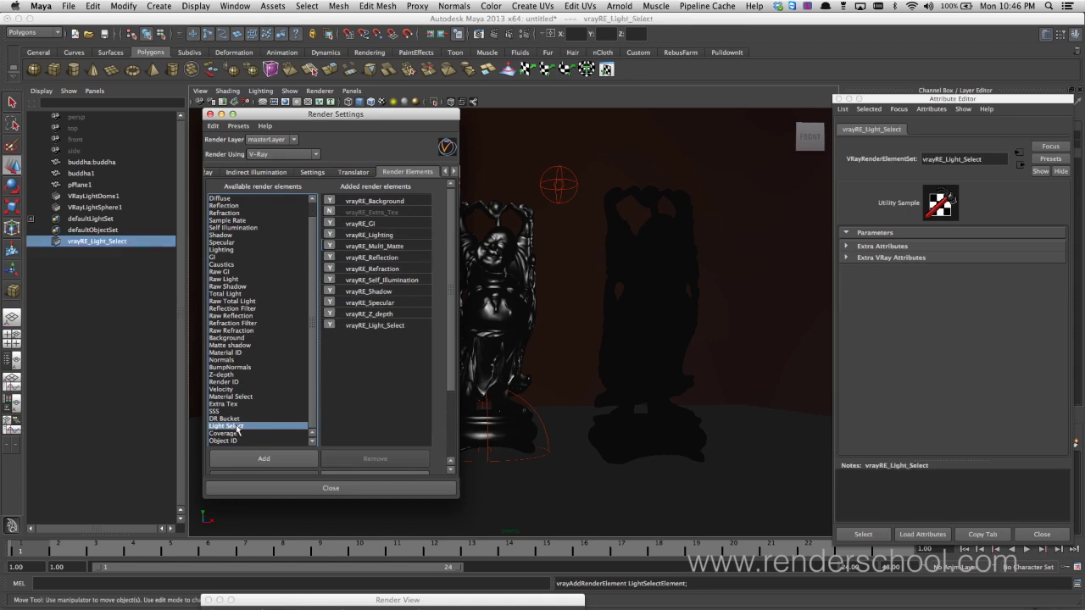
double_click(244, 428)
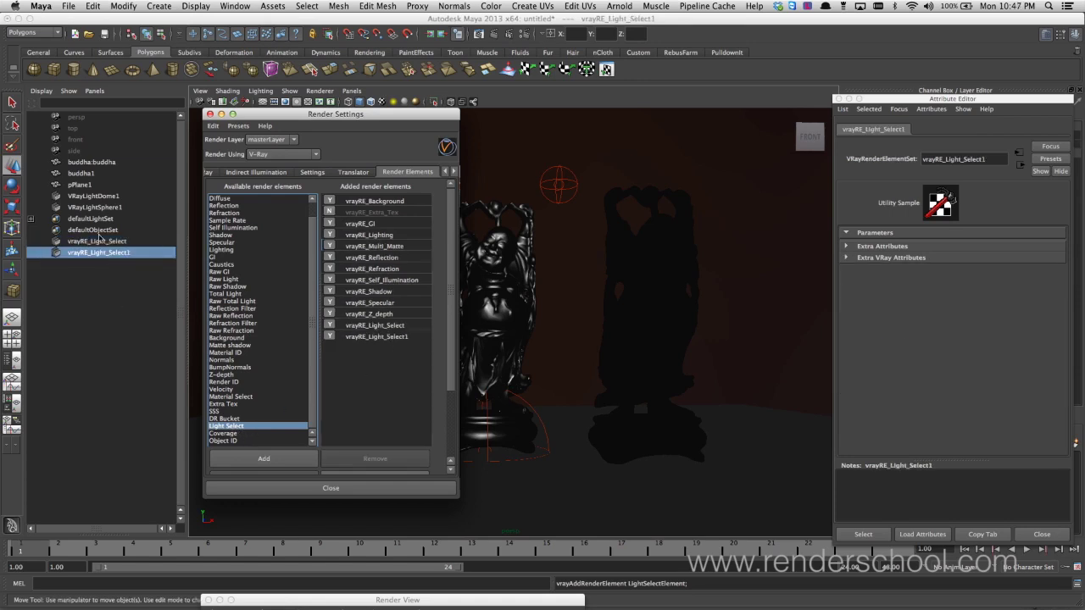
Expand the first Light Select element's extra V-Ray attributes, then assign VRayLightDome1 to that element and VRayLightSphere1 to the second.
click(102, 242)
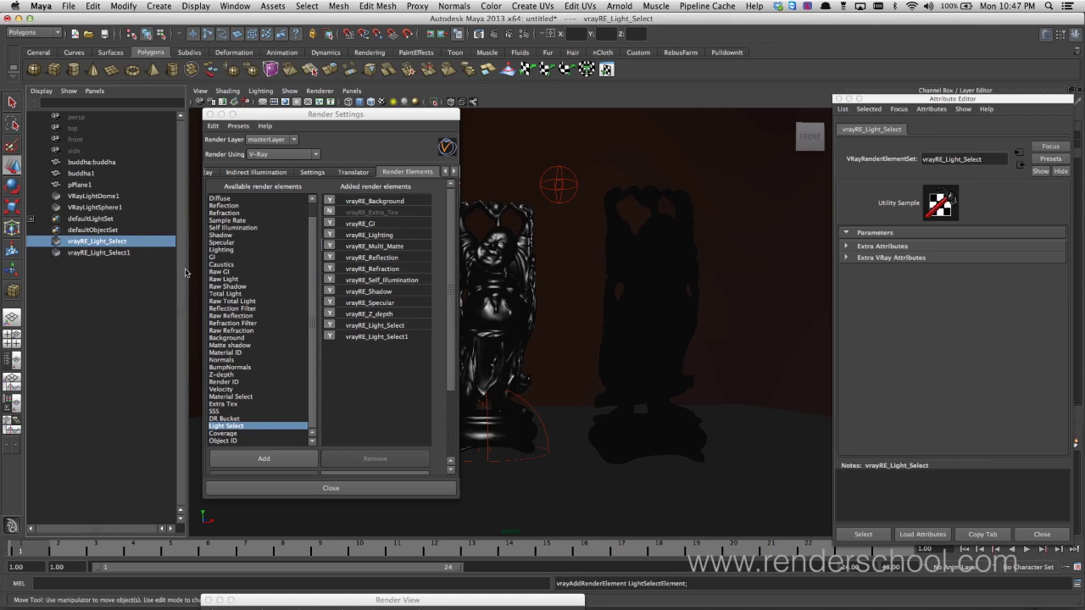
click(387, 326)
click(881, 258)
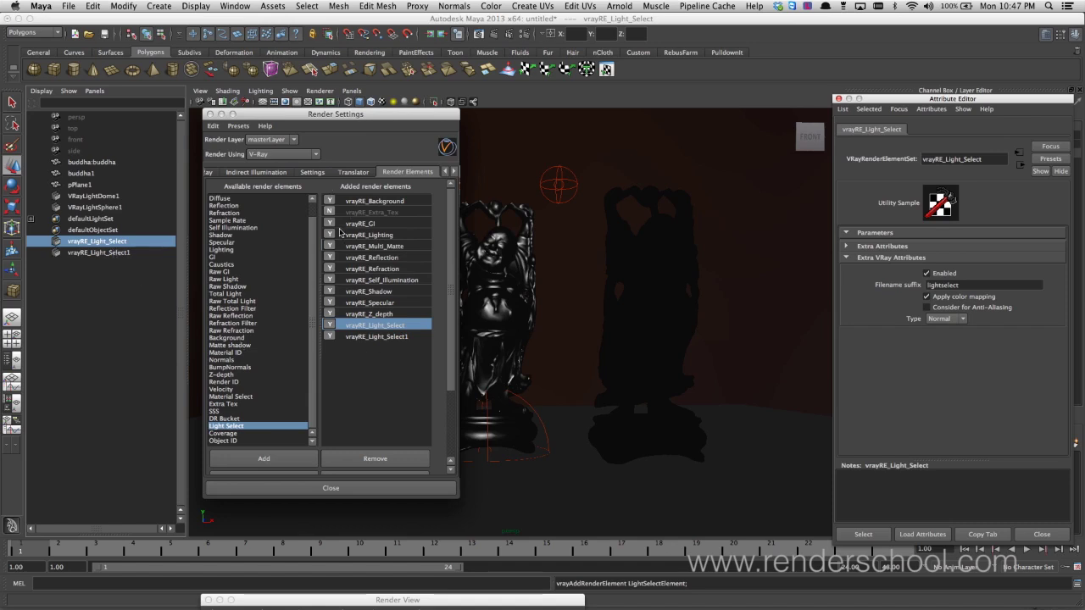
middle_drag(106, 207, 113, 260)
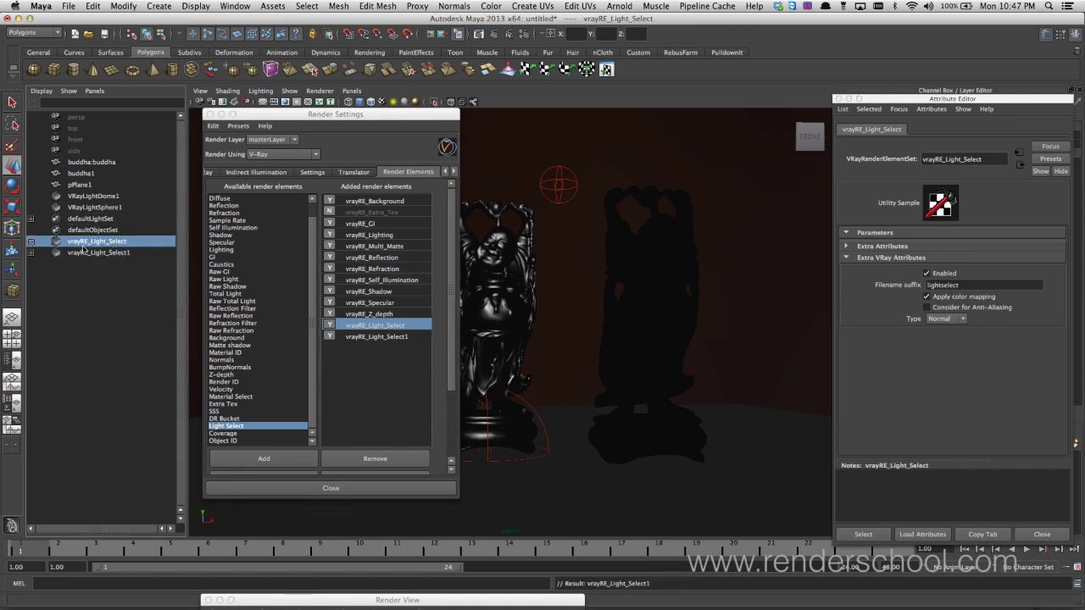
click(31, 242)
click(31, 264)
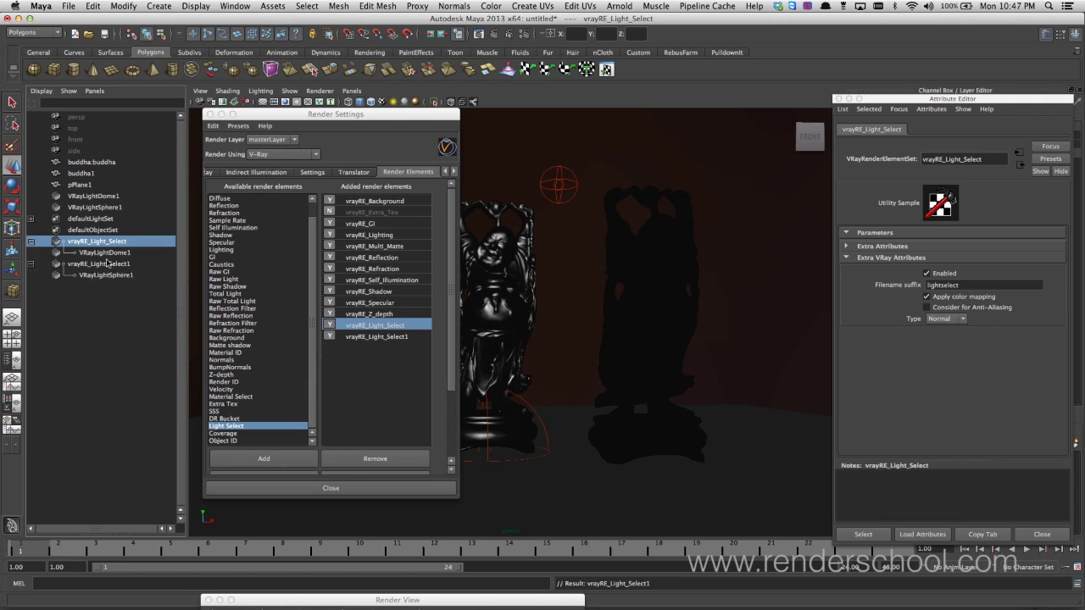
Render the scene with both Light Select elements and display the RGB color pass in the frame buffer.
click(492, 34)
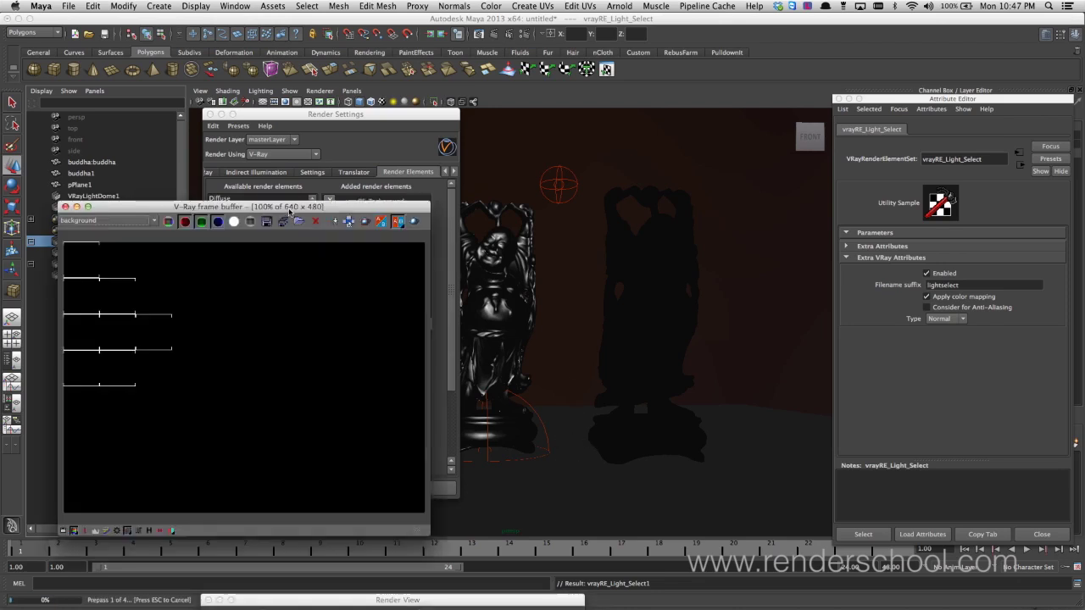
drag(289, 211, 608, 184)
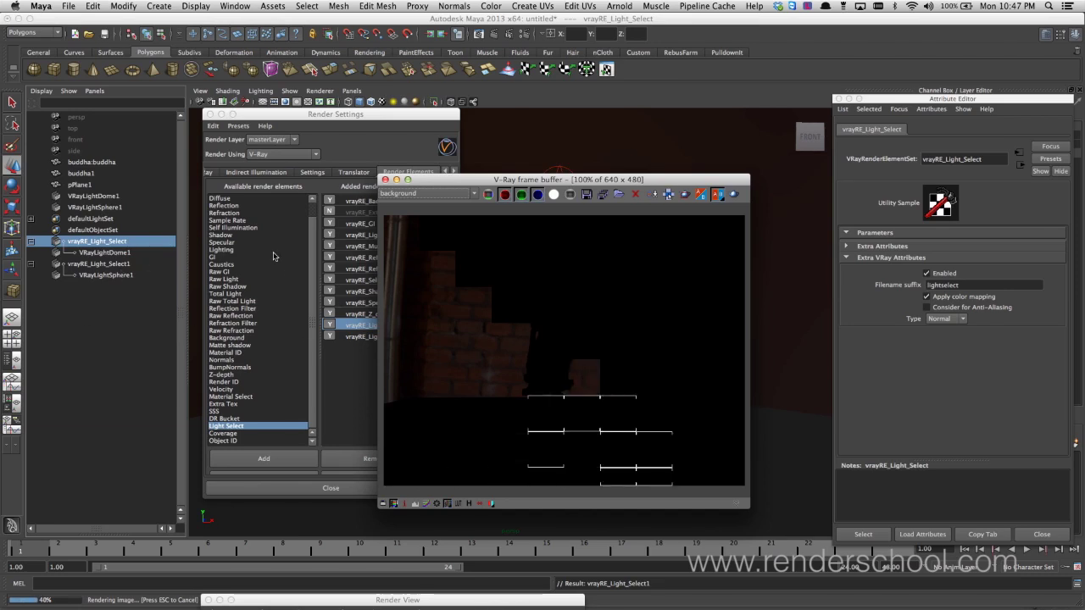
click(462, 194)
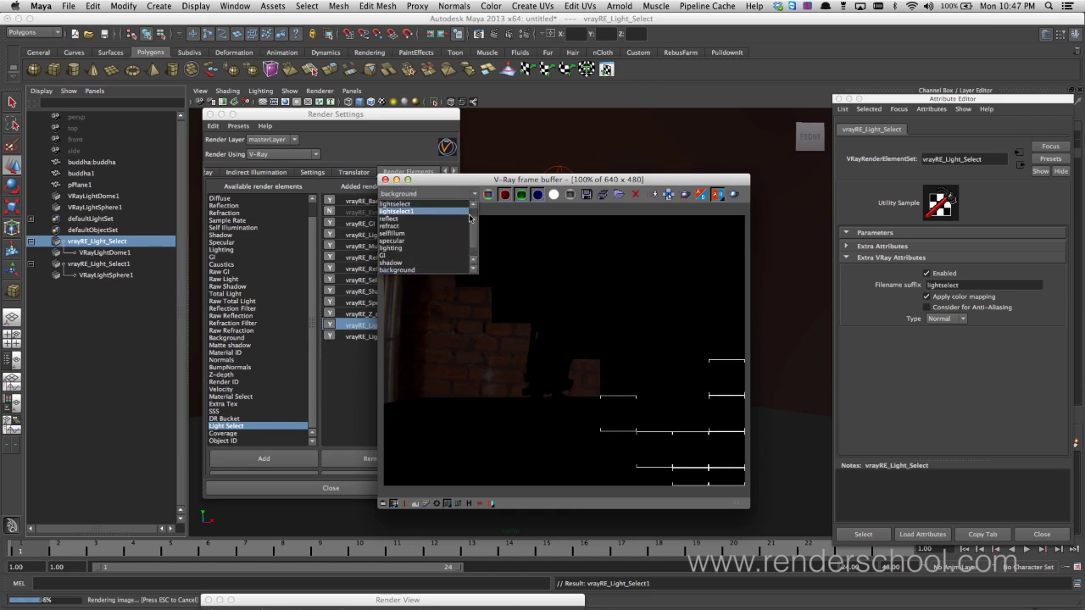
click(461, 205)
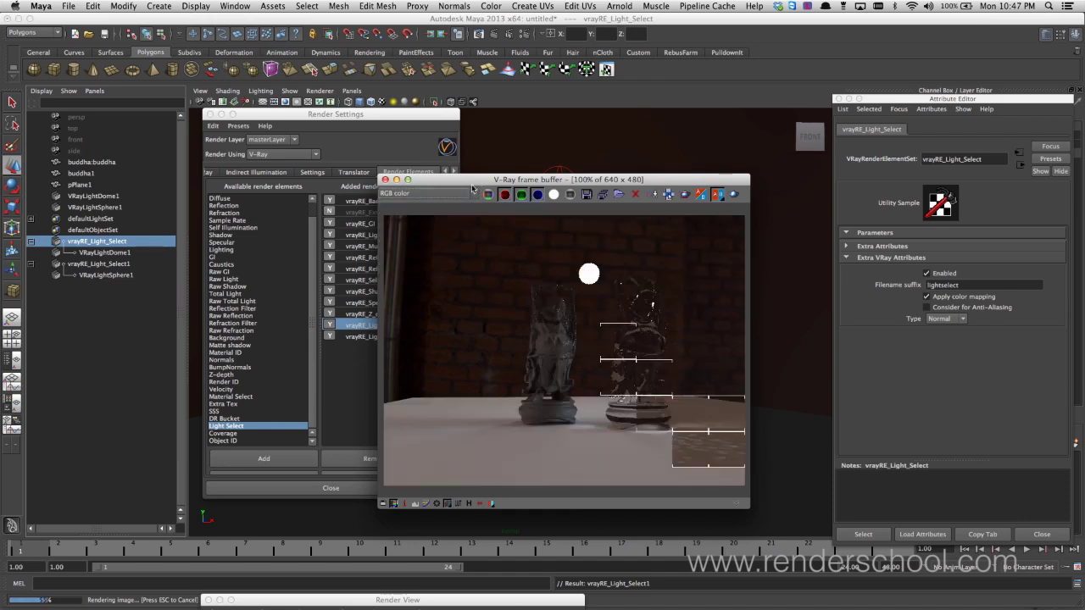
Examine the lightselect and lightselect1 passes in the frame buffer.
click(449, 195)
click(423, 219)
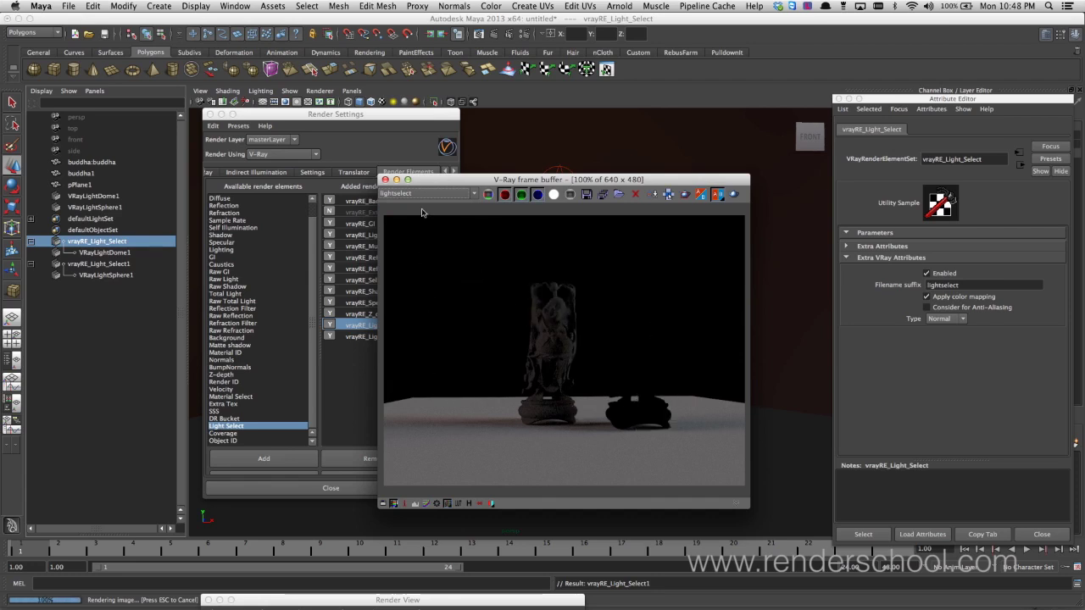
click(449, 195)
click(428, 226)
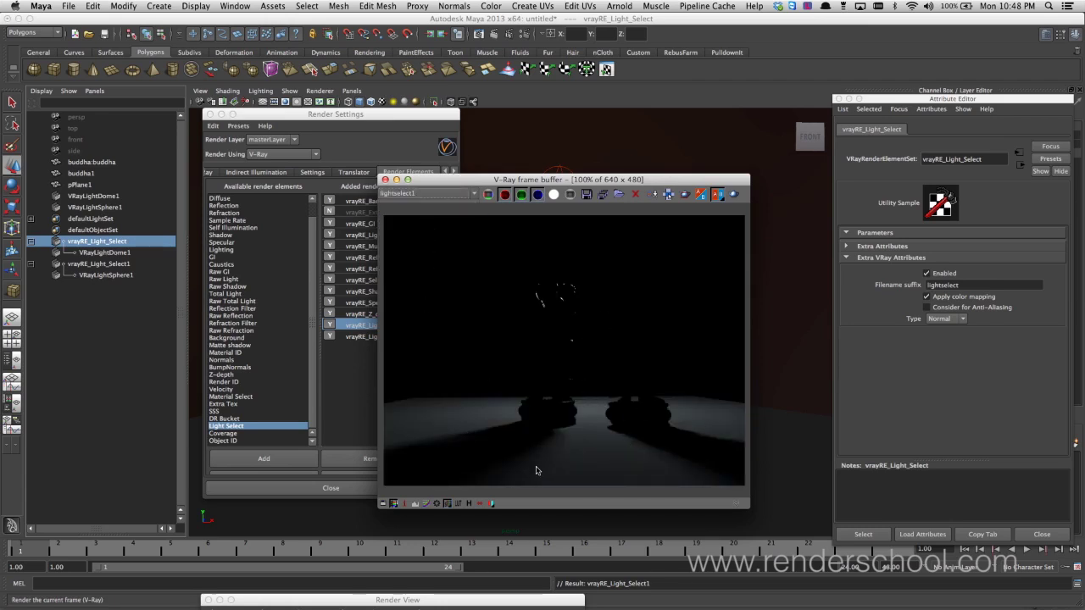
Compare the dome light's lightselect pass with the RGB color pass in the frame buffer.
drag(505, 180, 257, 295)
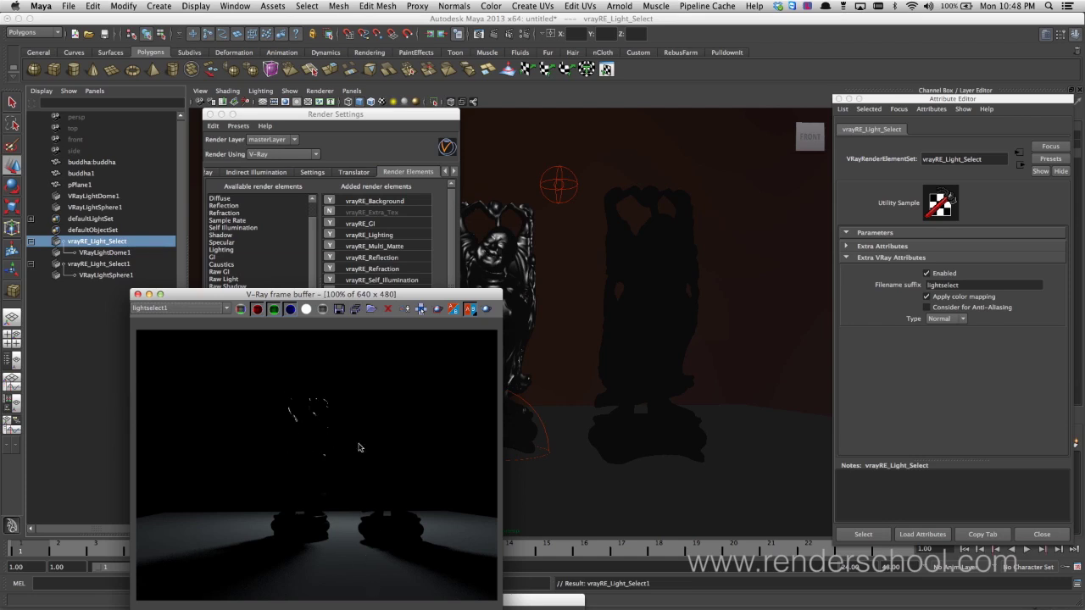
click(227, 308)
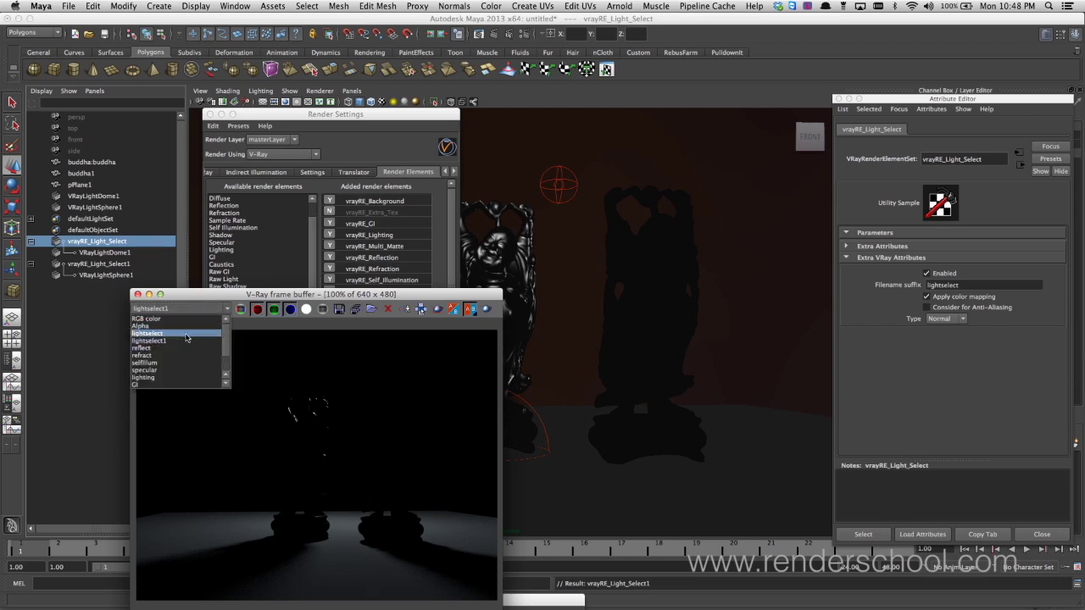
click(200, 341)
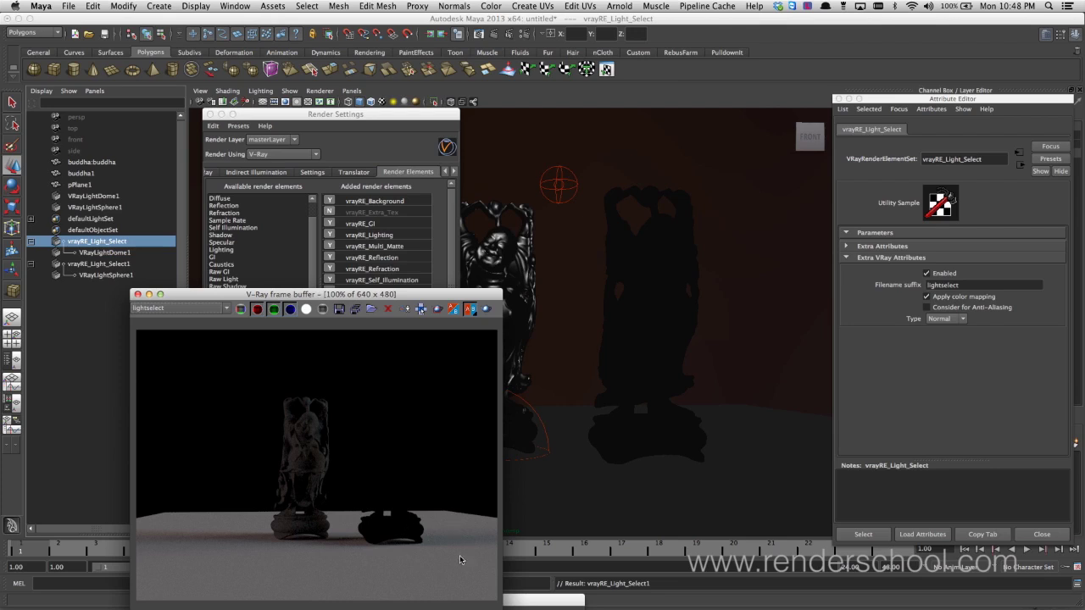
click(216, 309)
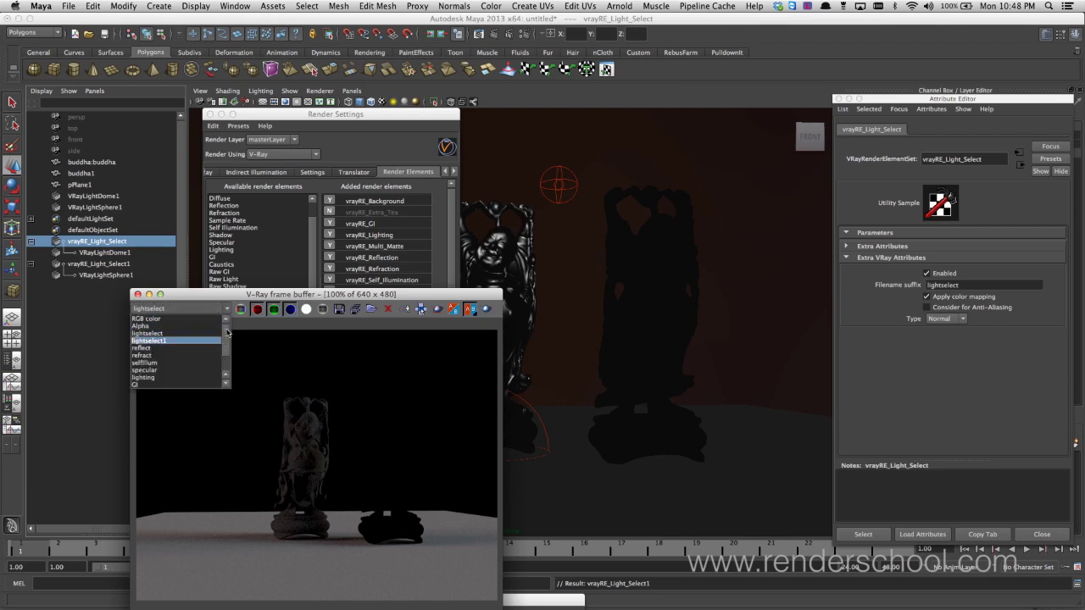
click(145, 318)
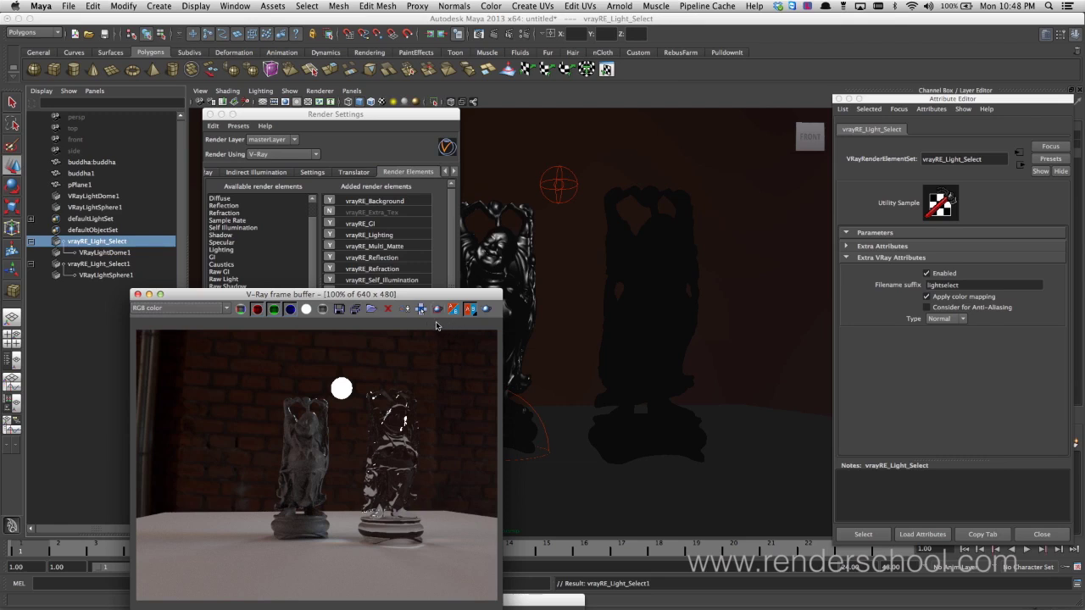
drag(381, 295, 711, 113)
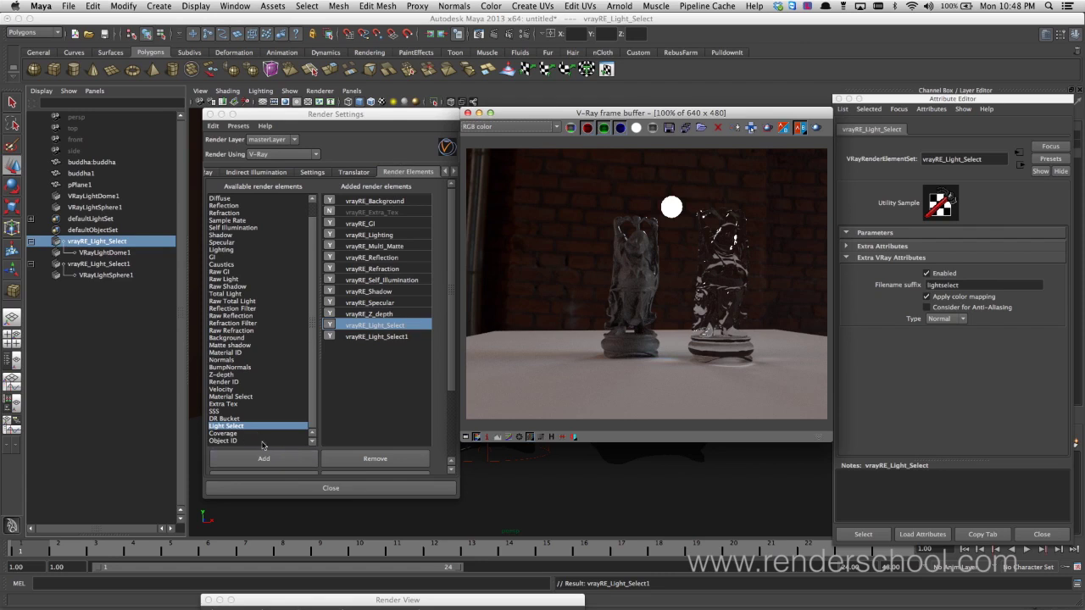
click(312, 199)
scroll(309, 356, down, 2)
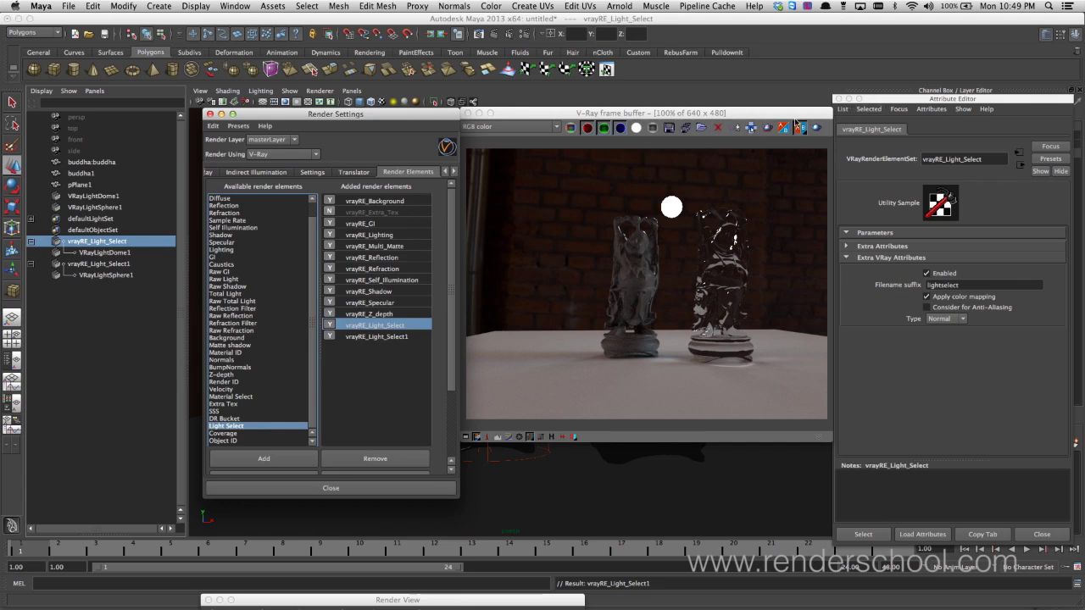
click(650, 124)
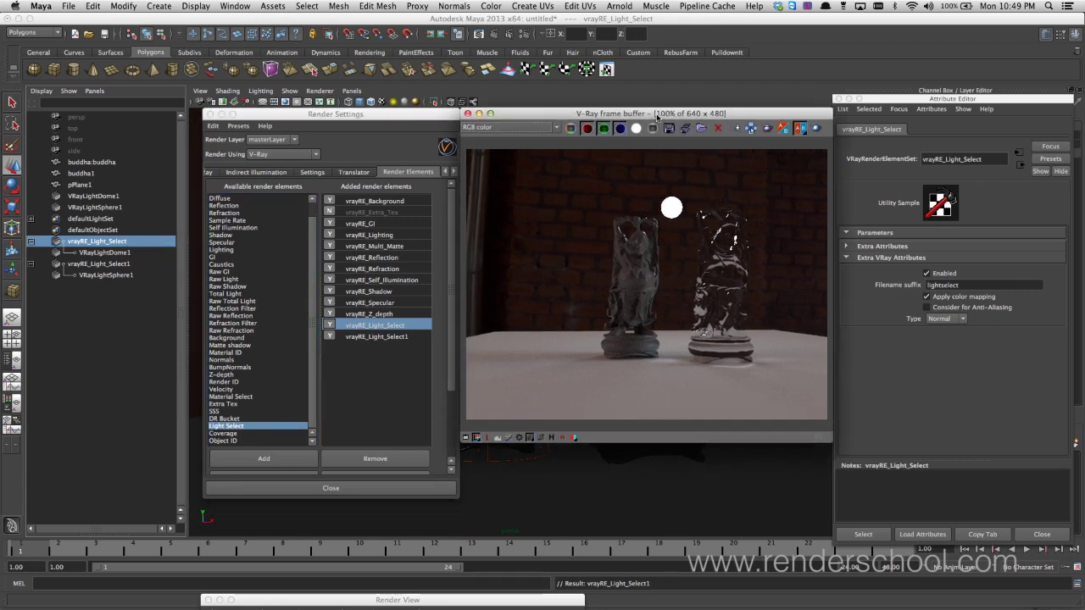